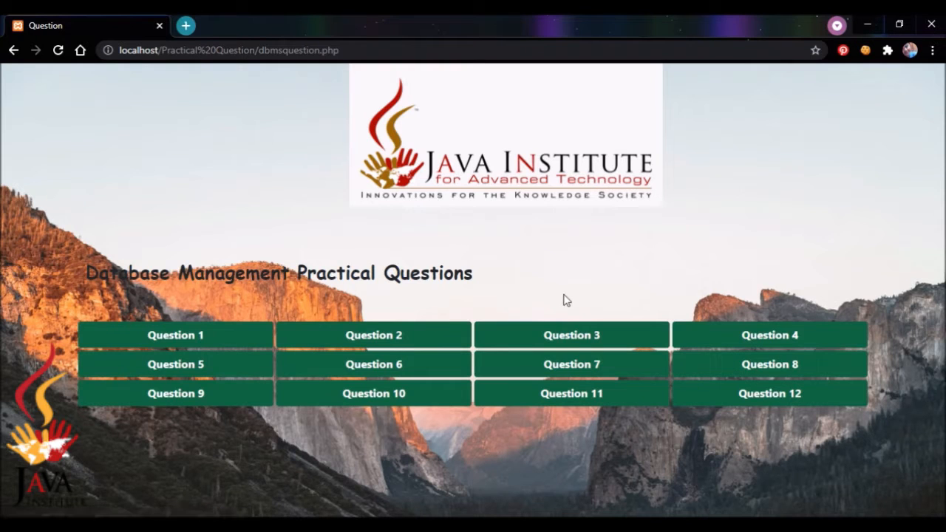
# Open Question Set 08, the Max Mobile scenario with its Customer and Product tables.
pyautogui.click(732, 374)
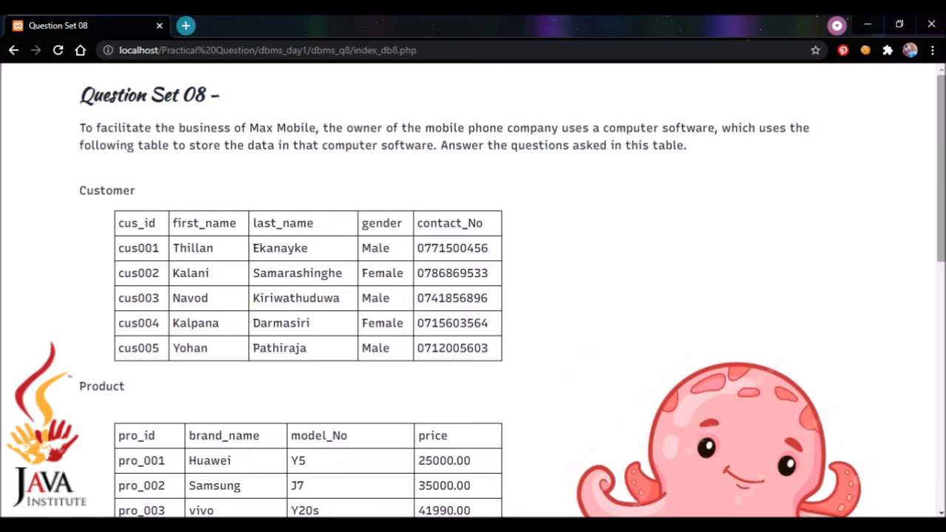
# Scroll Question Set 08 down to the table design instructions, then bring up HeidiSQL.
pyautogui.moveTo(942, 155); pyautogui.dragTo(942, 198)
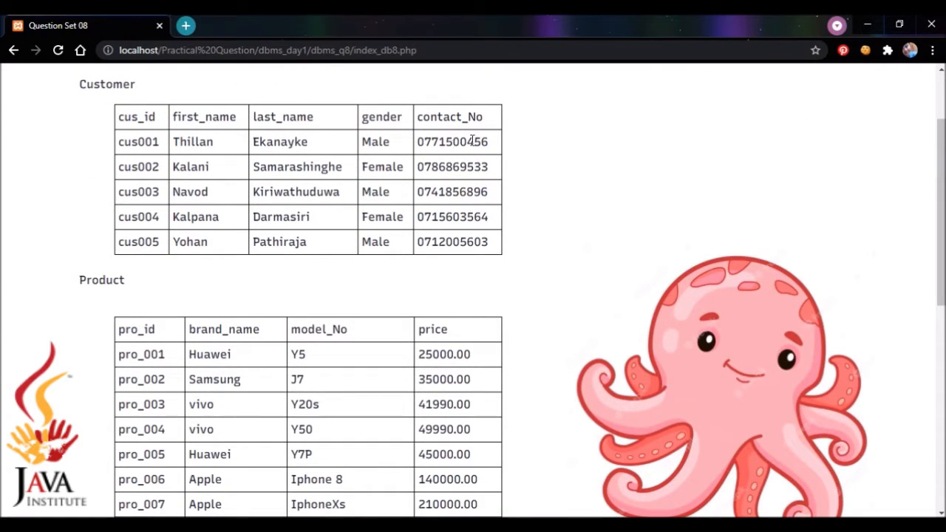
pyautogui.moveTo(941, 189); pyautogui.dragTo(941, 264)
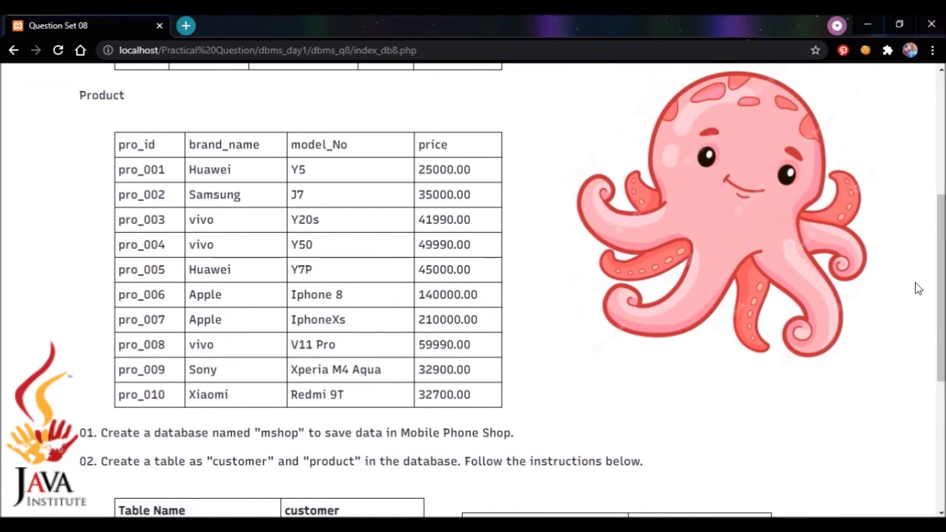
pyautogui.moveTo(941, 288); pyautogui.dragTo(941, 381)
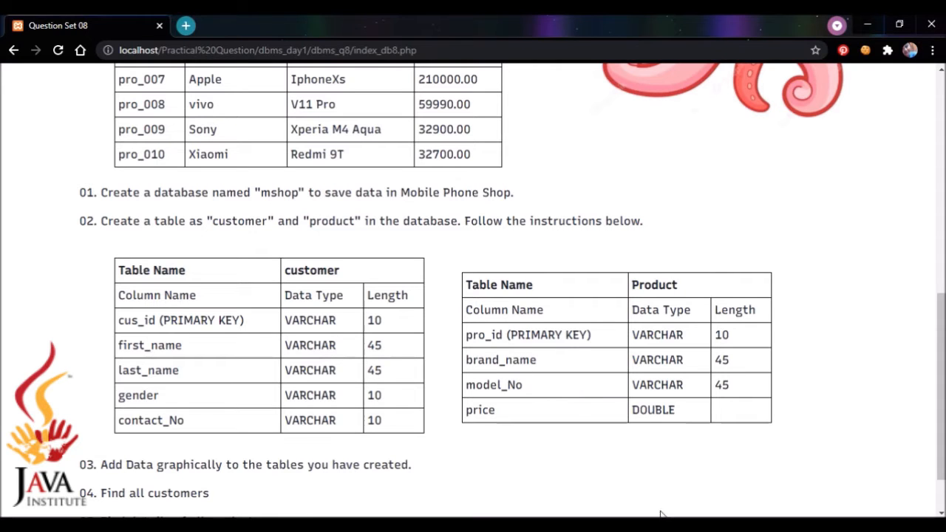
pyautogui.click(488, 526)
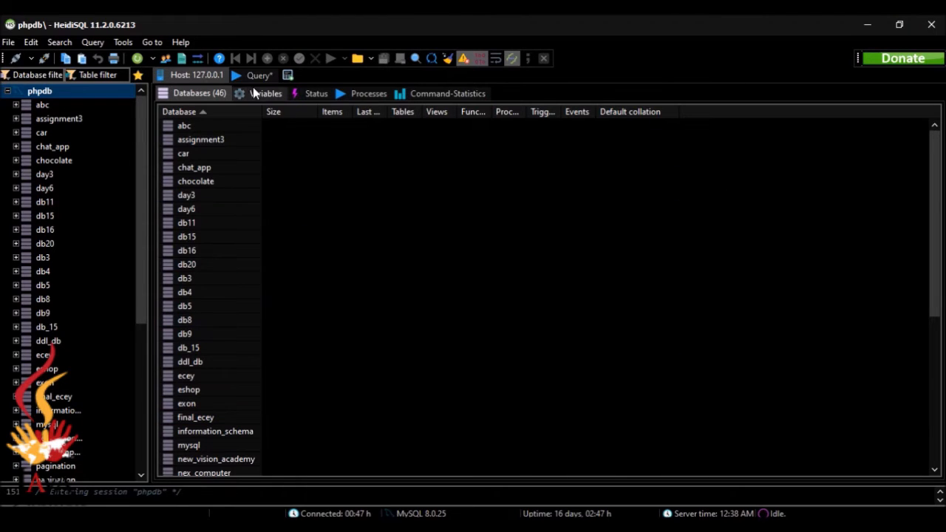
# Create an empty database named mshop on the phpdb session and return to the question page.
pyautogui.rightClick(113, 100)
pyautogui.moveTo(157, 166)
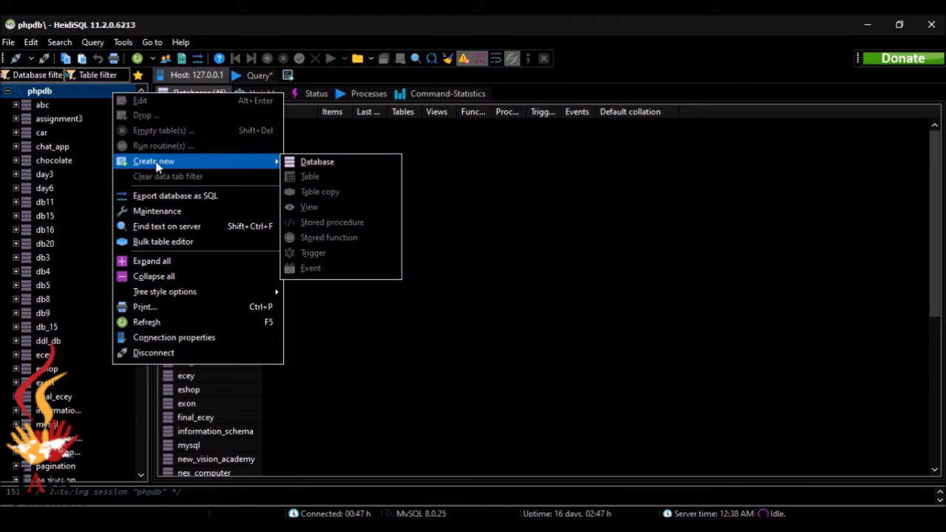
pyautogui.click(301, 164)
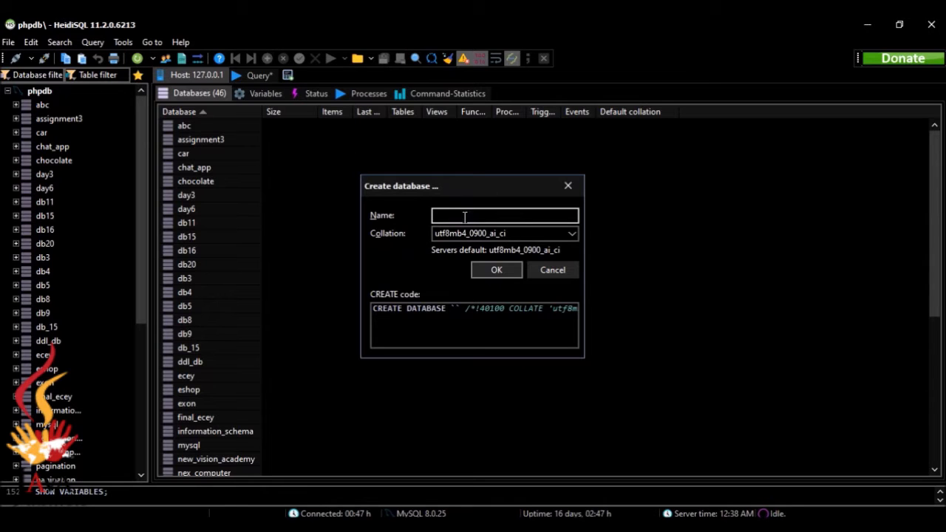
pyautogui.write('mshop')
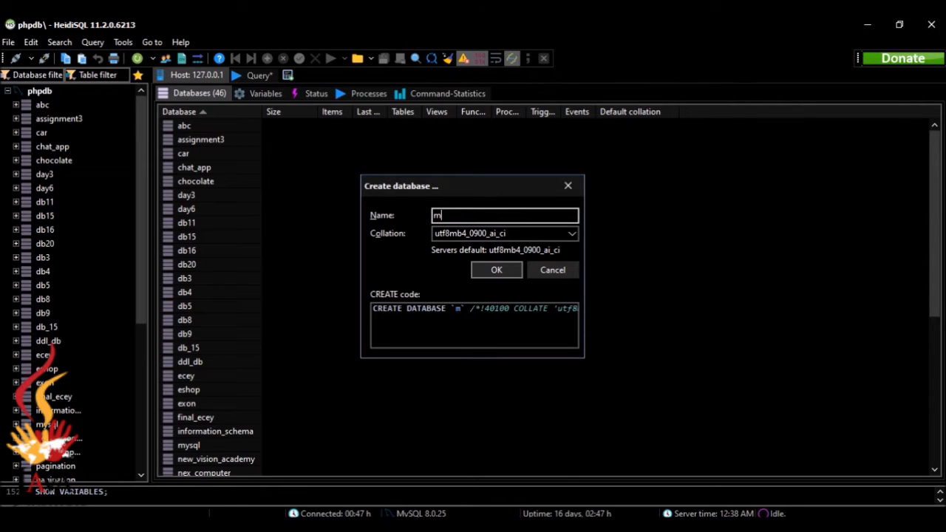
pyautogui.click(496, 269)
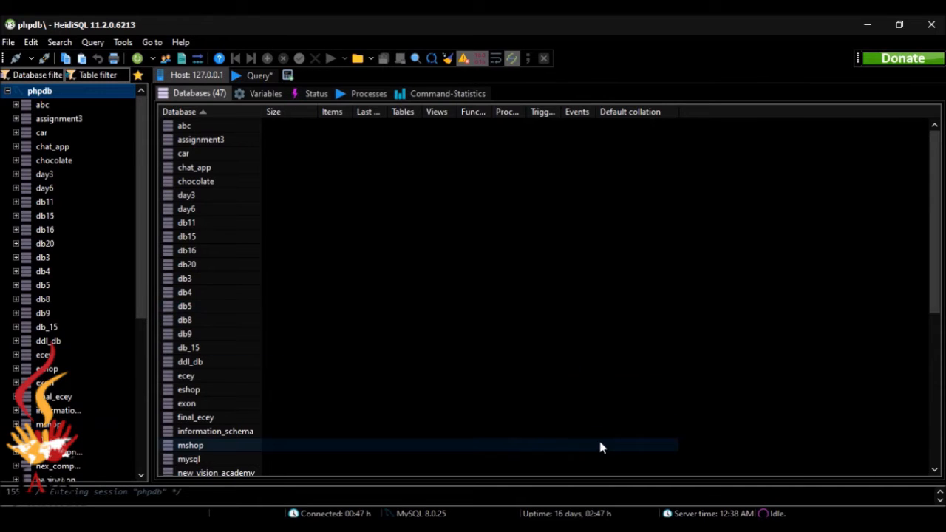
pyautogui.hotkey('alt', 'Tab')
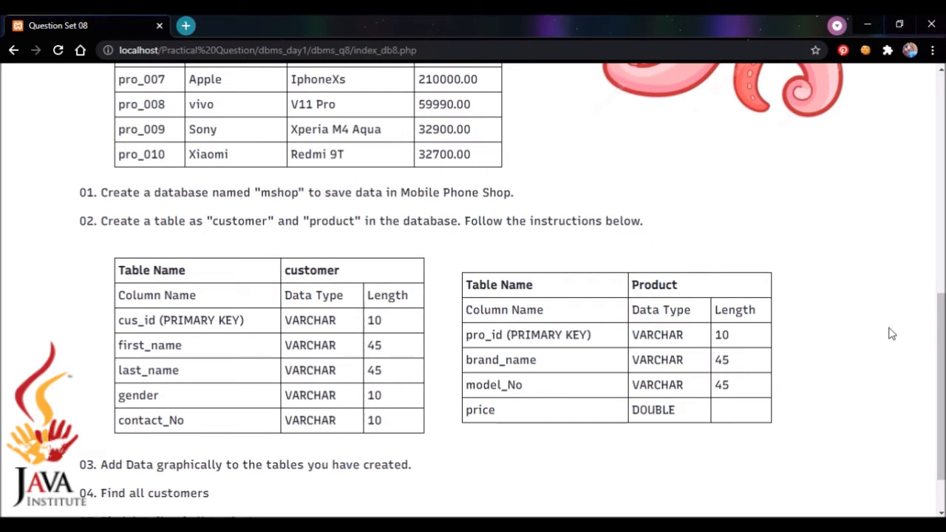
# Scroll down to questions 05 and 06, then return to HeidiSQL's database list.
pyautogui.scroll(-1, 916, 334)
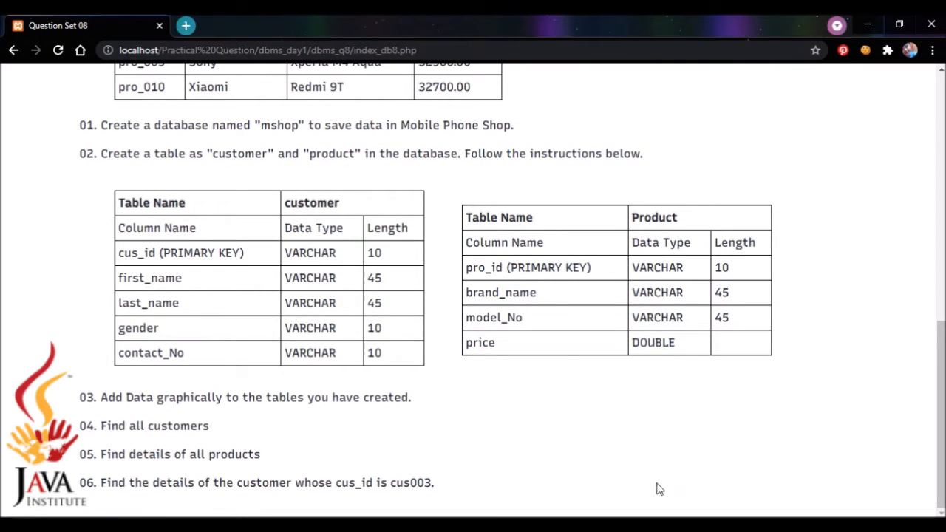
pyautogui.click(663, 529)
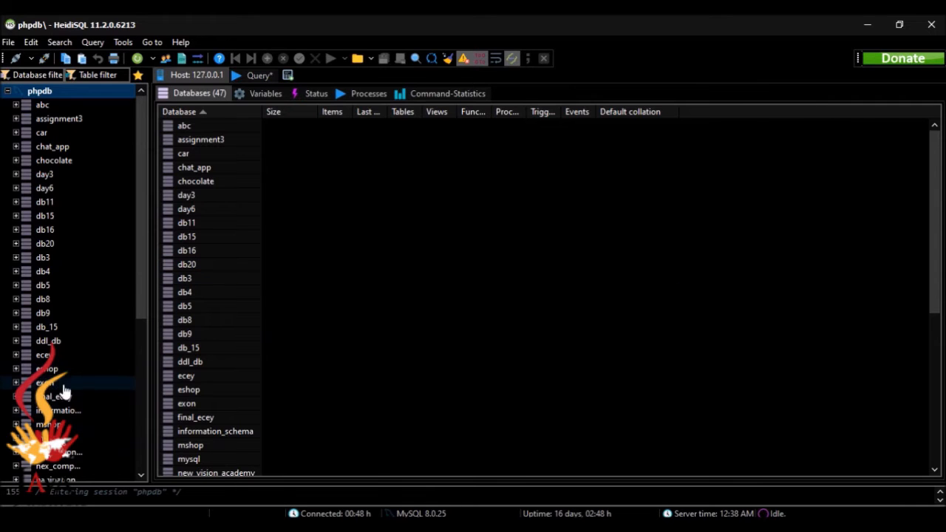
# Create a new table named customer in mshop holding one default INT column.
pyautogui.rightClick(63, 425)
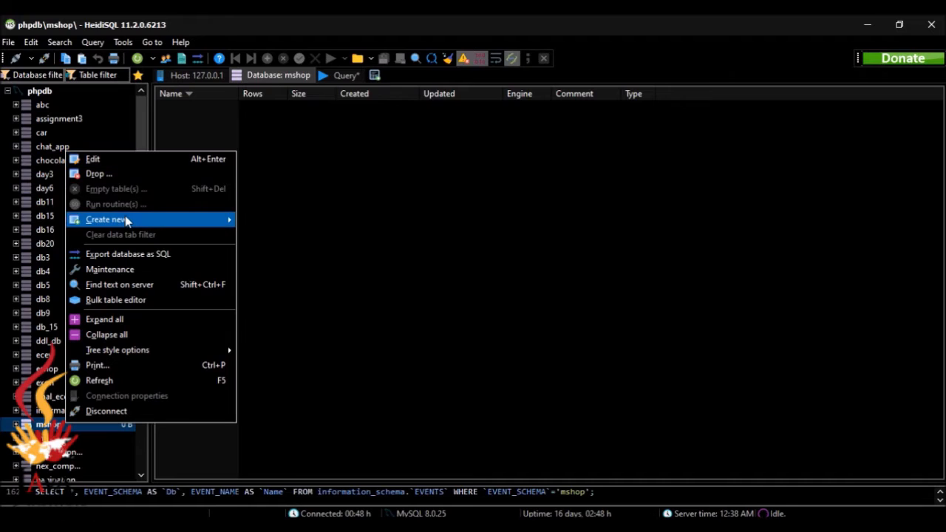
pyautogui.moveTo(127, 220)
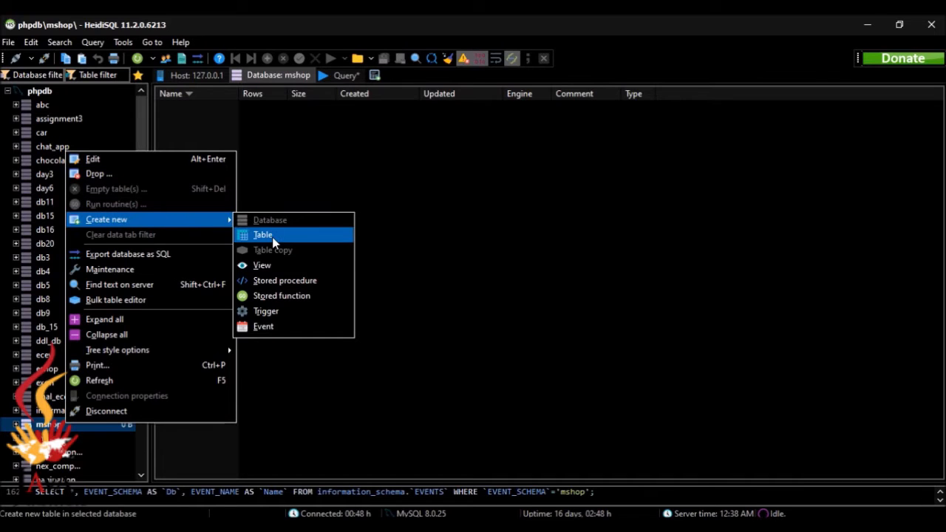
pyautogui.click(270, 235)
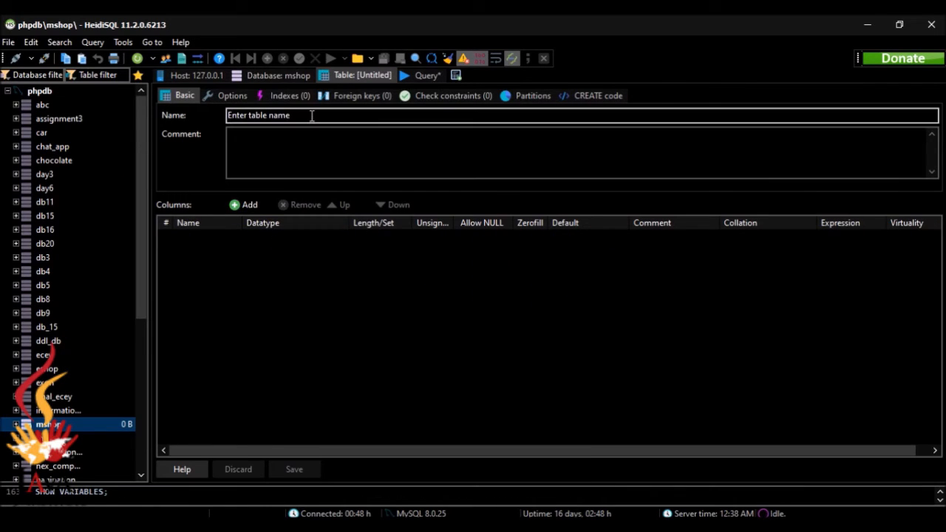
pyautogui.click(312, 115)
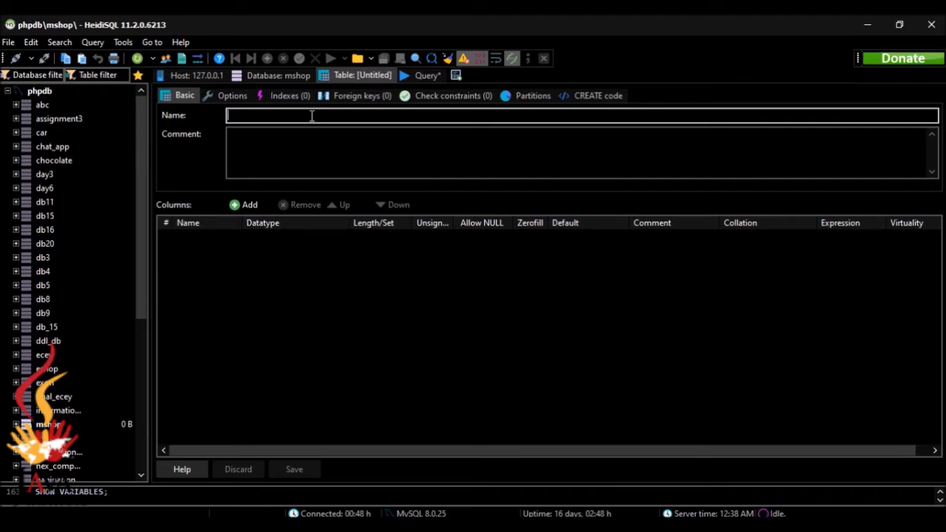
pyautogui.write('cust')
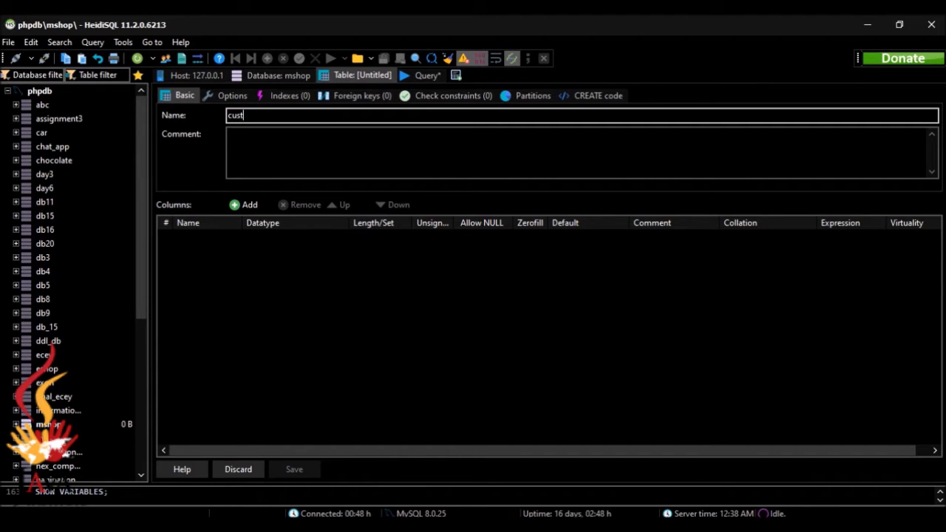
pyautogui.write('omer')
pyautogui.click(244, 204)
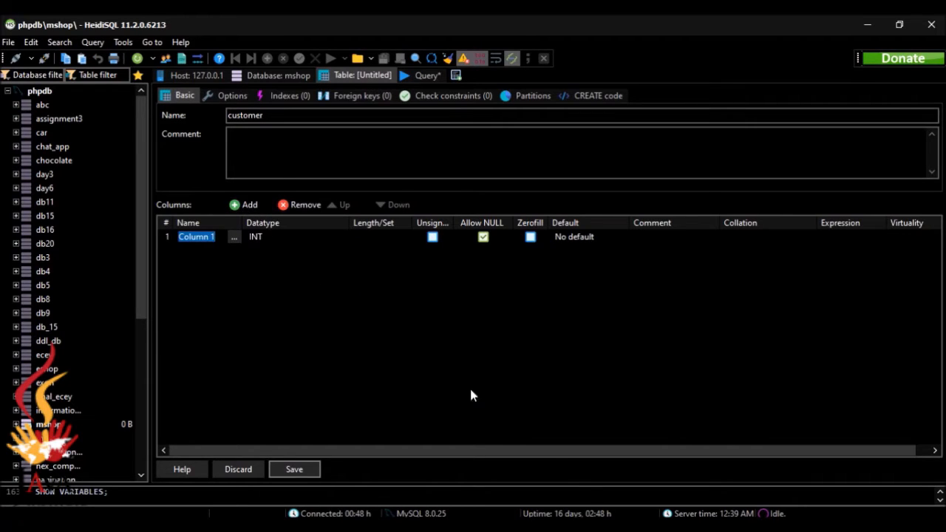
pyautogui.hotkey('alt', 'Tab')
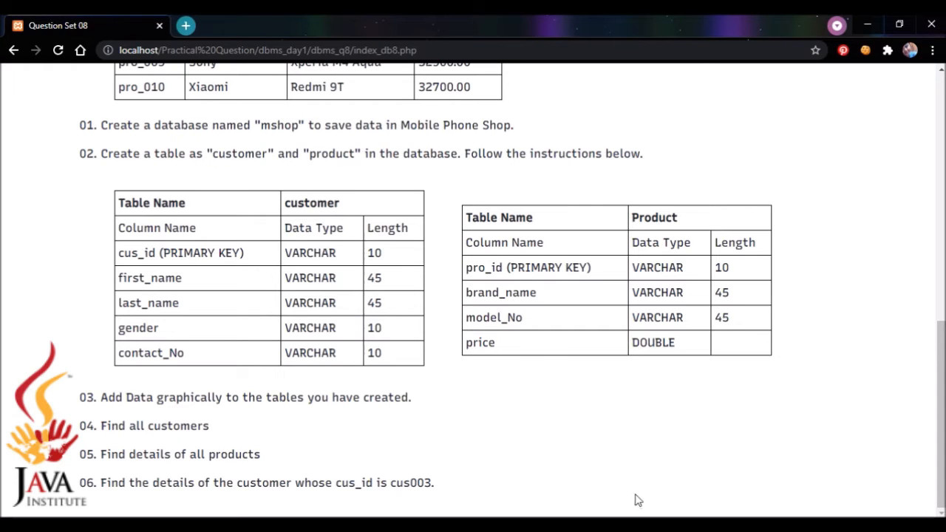
pyautogui.click(649, 525)
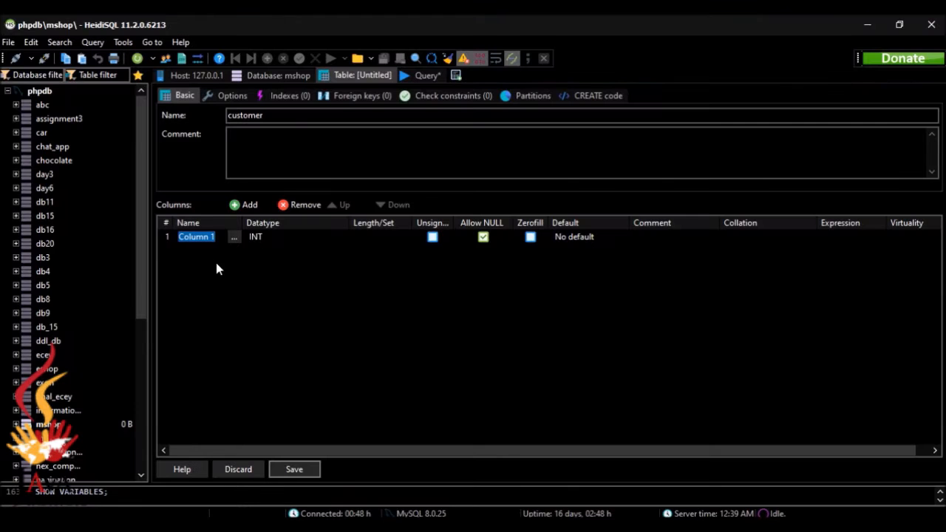
# Rename the first column to cus_id and make it VARCHAR with length 10.
pyautogui.press('BackSpace')
pyautogui.write('cu')
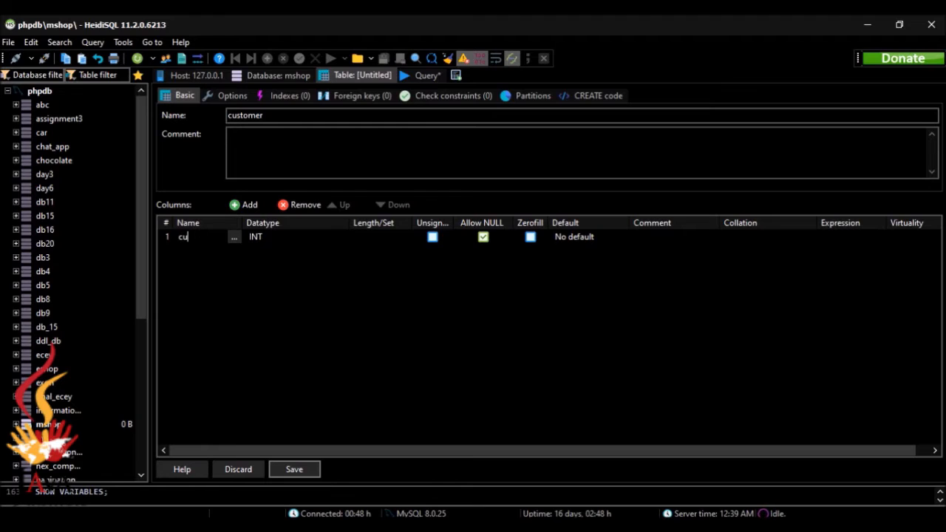
pyautogui.write('s_id')
pyautogui.click(198, 279)
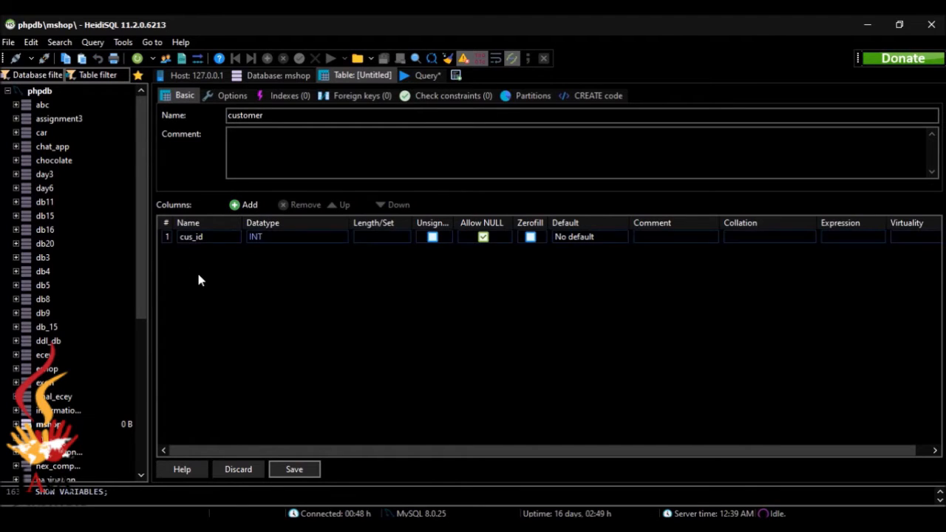
pyautogui.hotkey('alt', 'Tab')
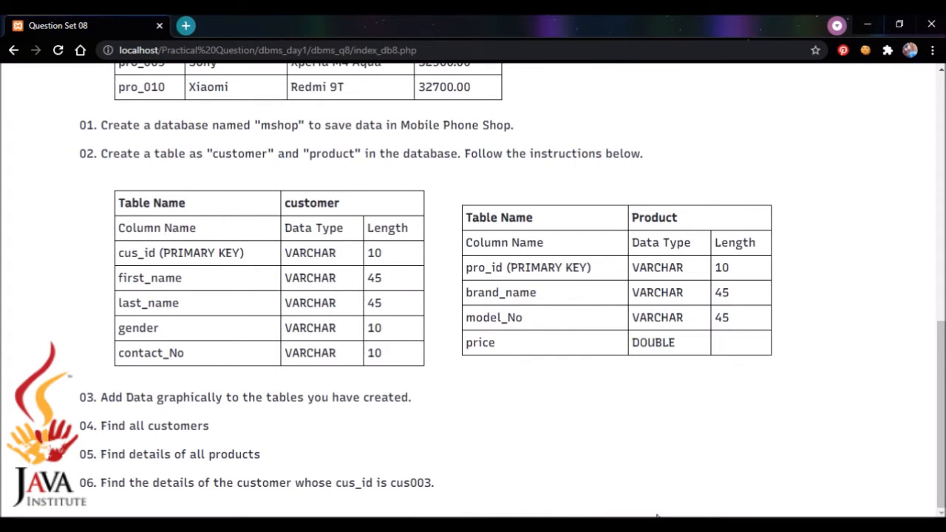
pyautogui.hotkey('alt', 'Tab')
pyautogui.click(344, 238)
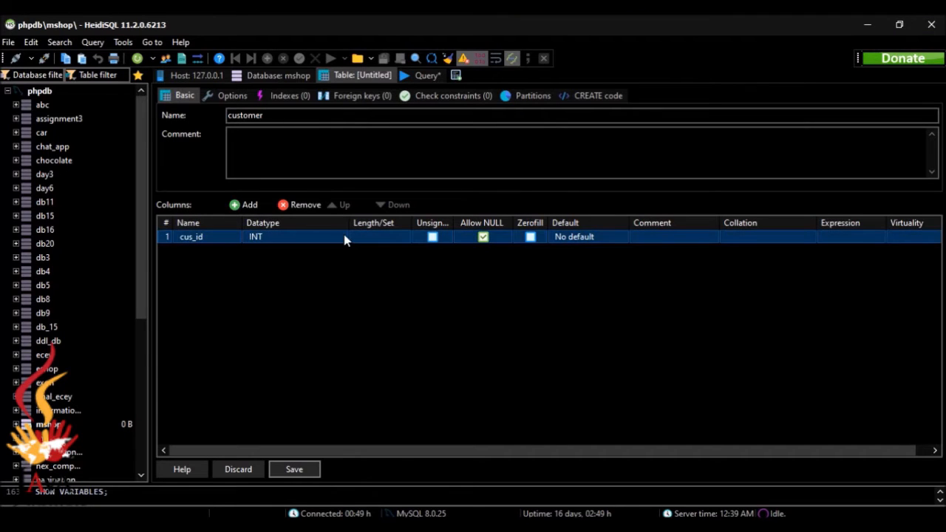
pyautogui.click(345, 238)
pyautogui.moveTo(359, 251); pyautogui.dragTo(365, 279)
pyautogui.click(308, 311)
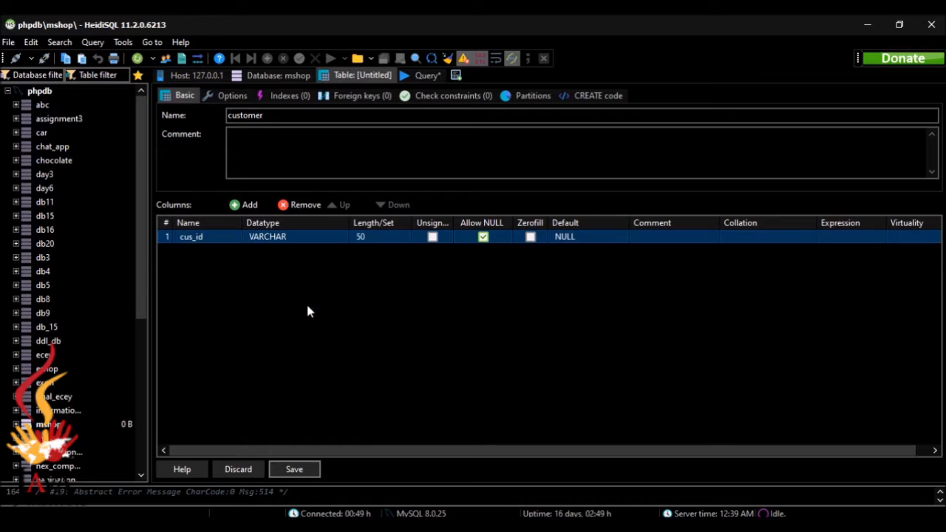
pyautogui.doubleClick(363, 237)
pyautogui.press('BackSpace')
pyautogui.press('BackSpace')
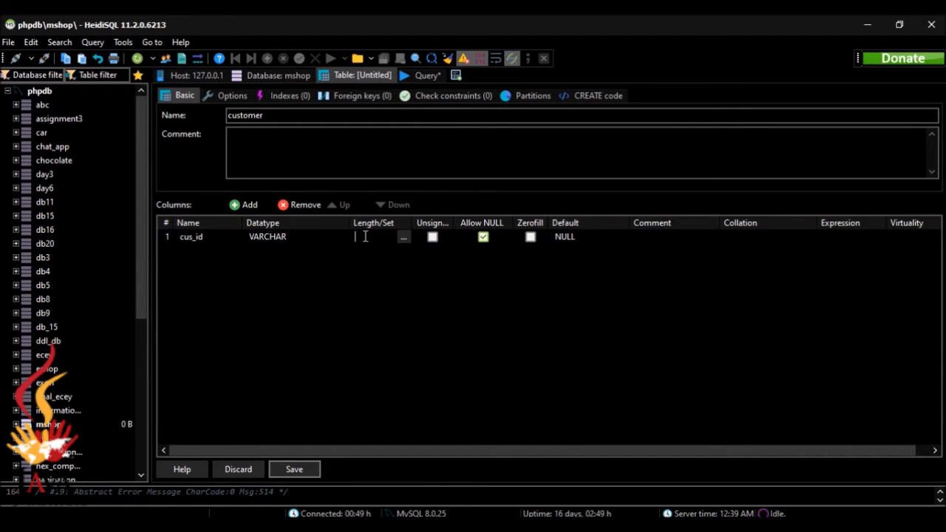
pyautogui.write('10')
pyautogui.press('Return')
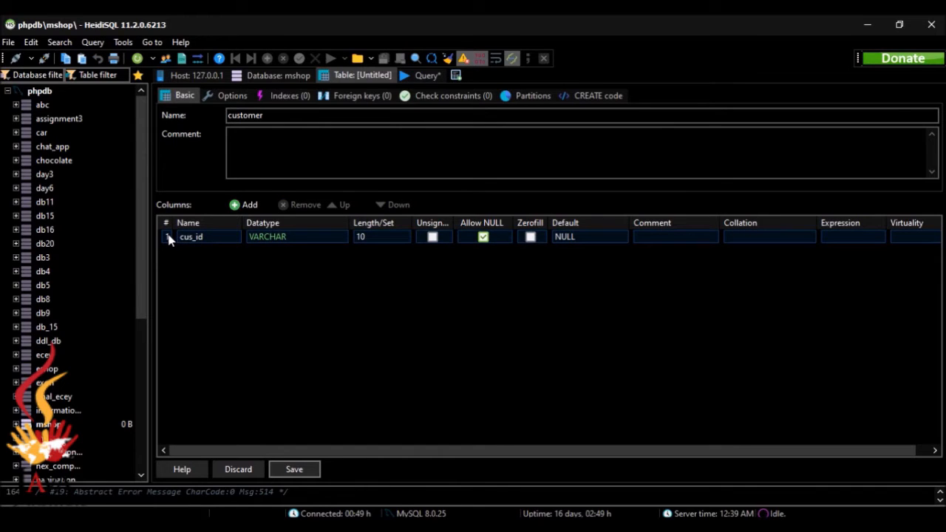
# Add a PRIMARY index on the cus_id column.
pyautogui.rightClick(184, 239)
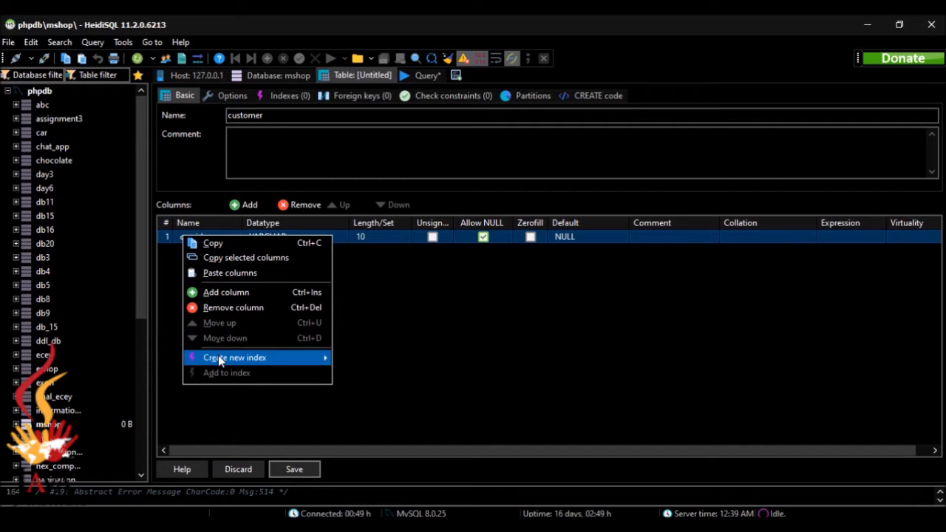
pyautogui.moveTo(218, 358)
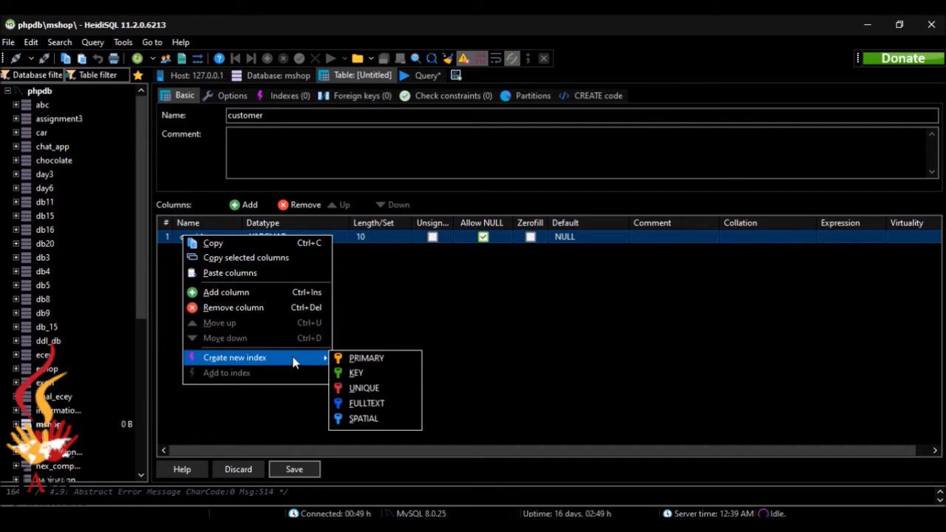
pyautogui.click(382, 359)
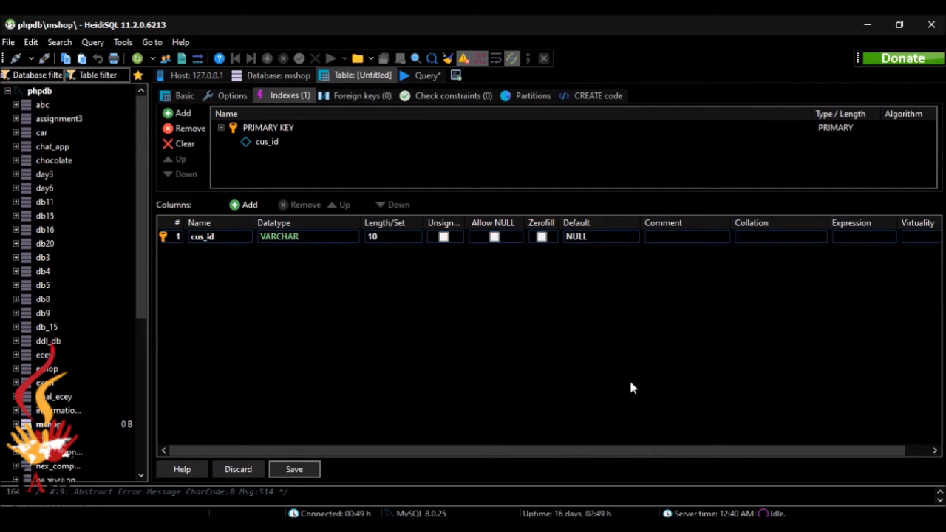
# Add a second column named first_name with length 45.
pyautogui.click(243, 206)
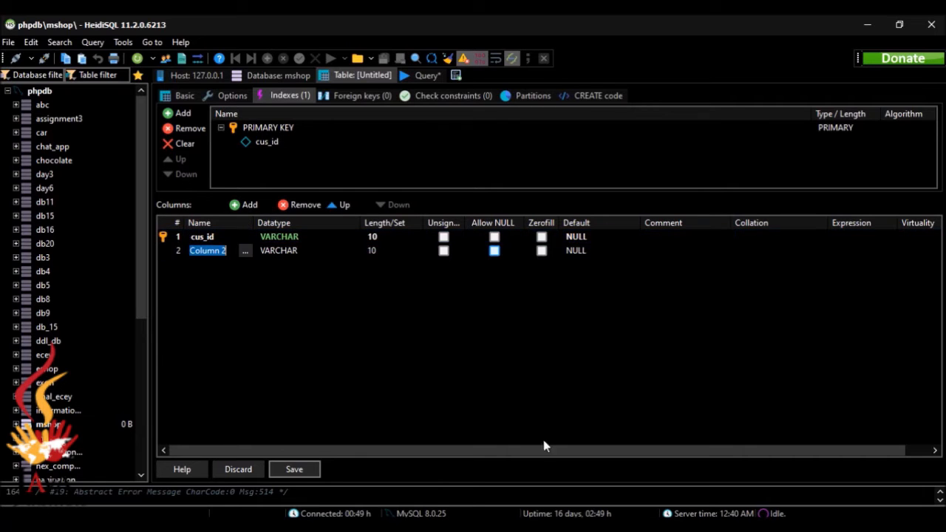
pyautogui.hotkey('alt', 'Tab')
pyautogui.hotkey('alt', 'Tab')
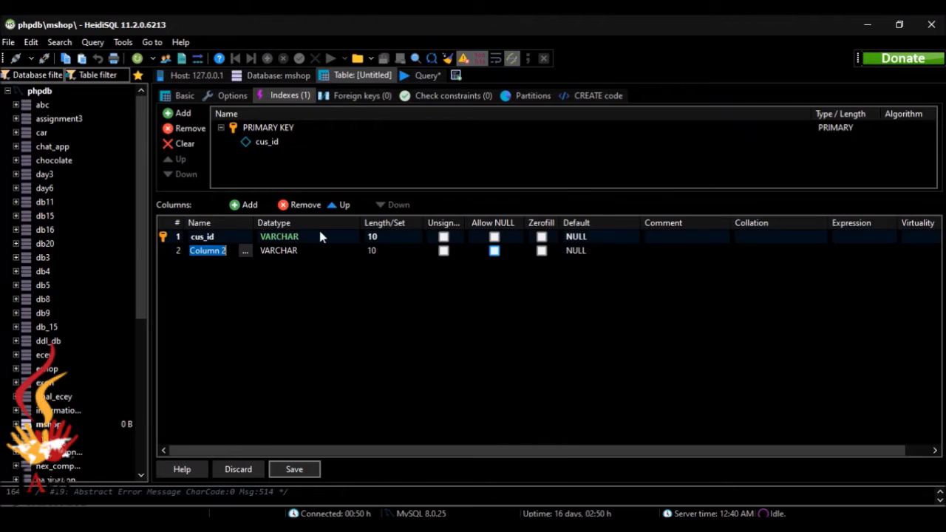
pyautogui.write('first')
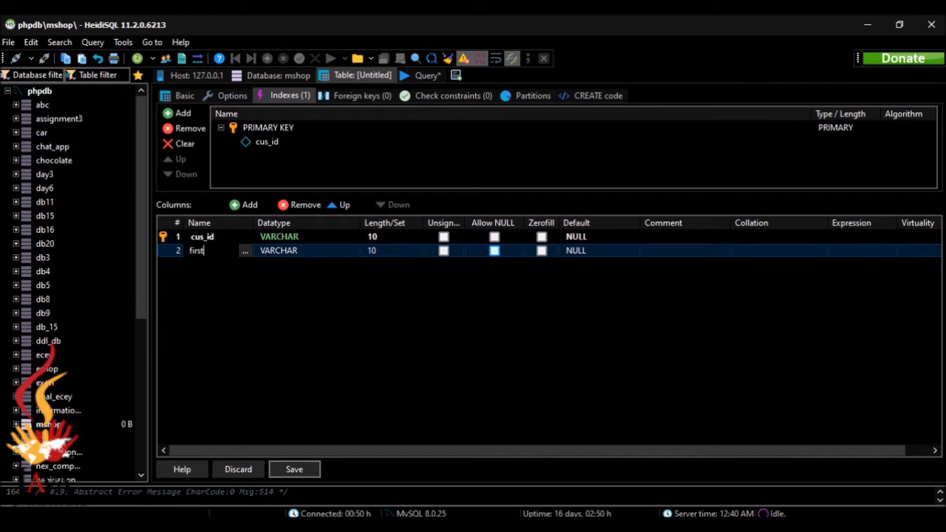
pyautogui.write('_name')
pyautogui.click(374, 251)
pyautogui.click(375, 250)
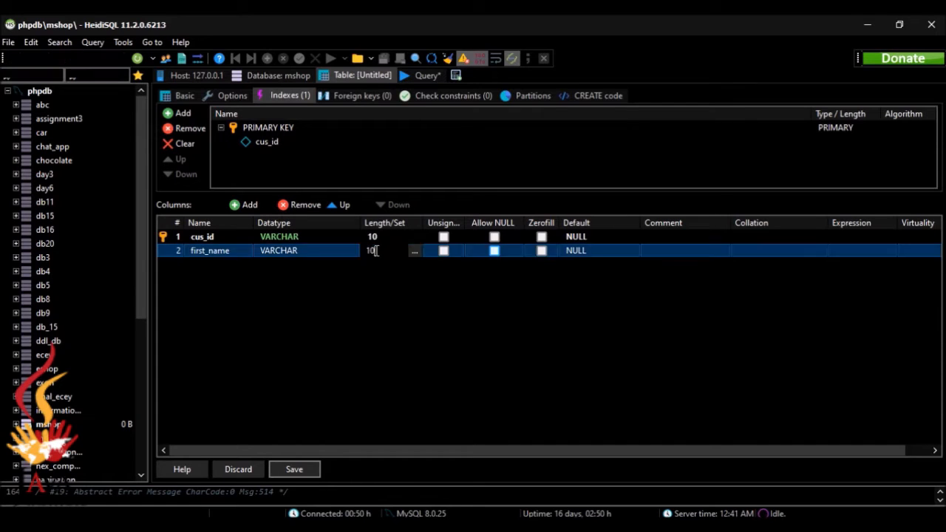
pyautogui.press('BackSpace')
pyautogui.write('45')
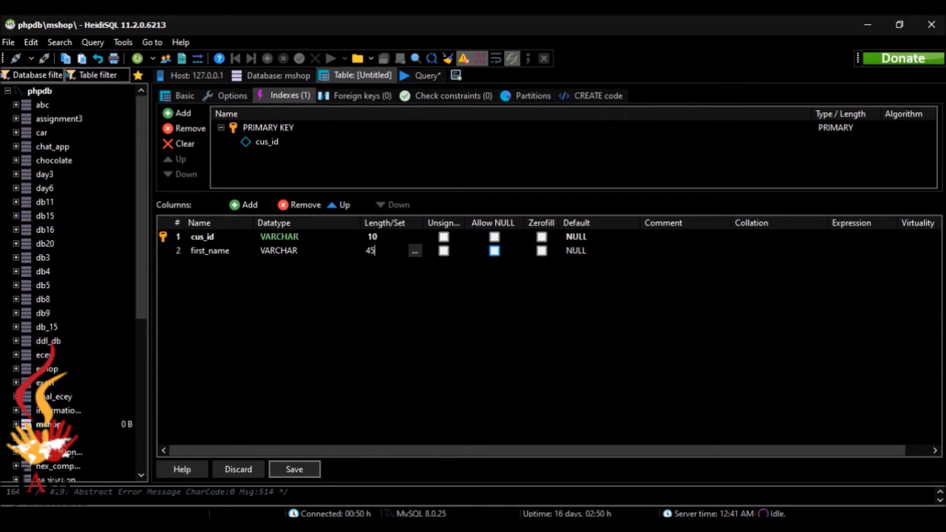
pyautogui.hotkey('alt', 'Tab')
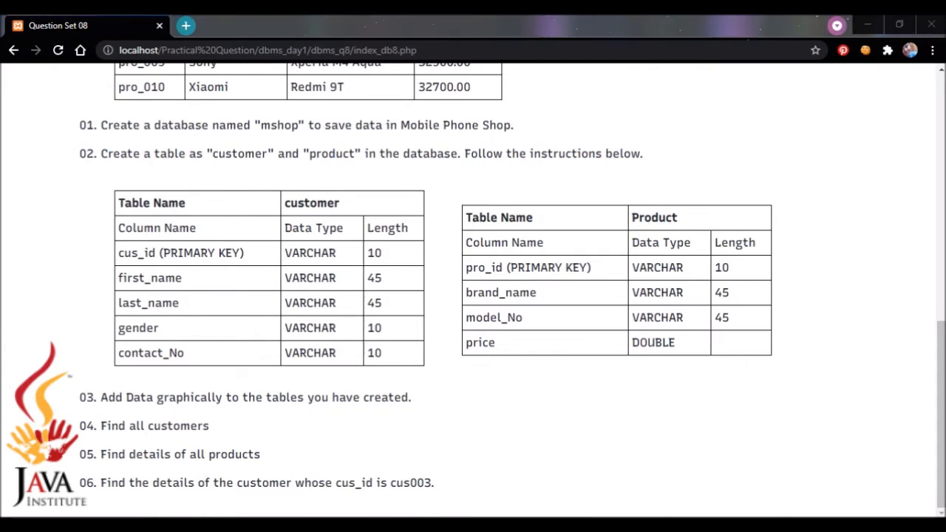
pyautogui.hotkey('alt', 'Tab')
# Add two more columns and name the third one last_name.
pyautogui.click(252, 204)
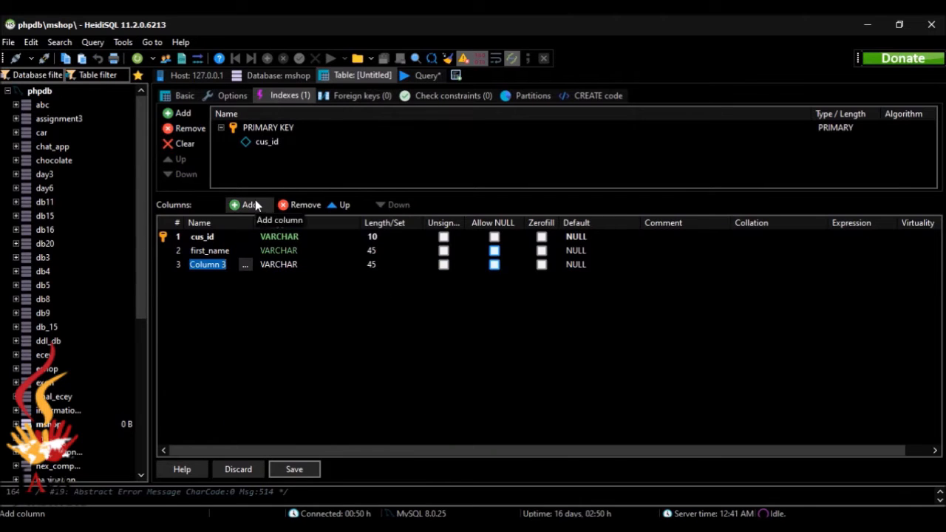
pyautogui.click(252, 205)
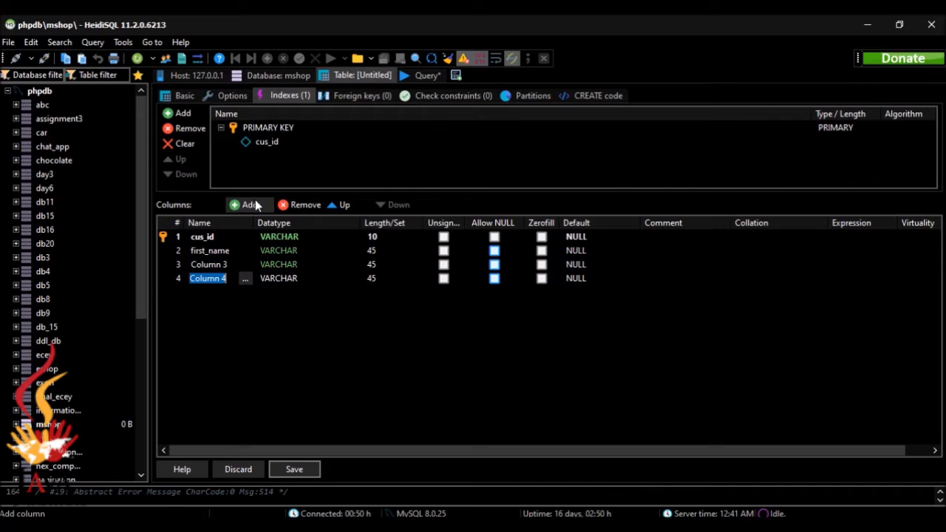
pyautogui.click(233, 265)
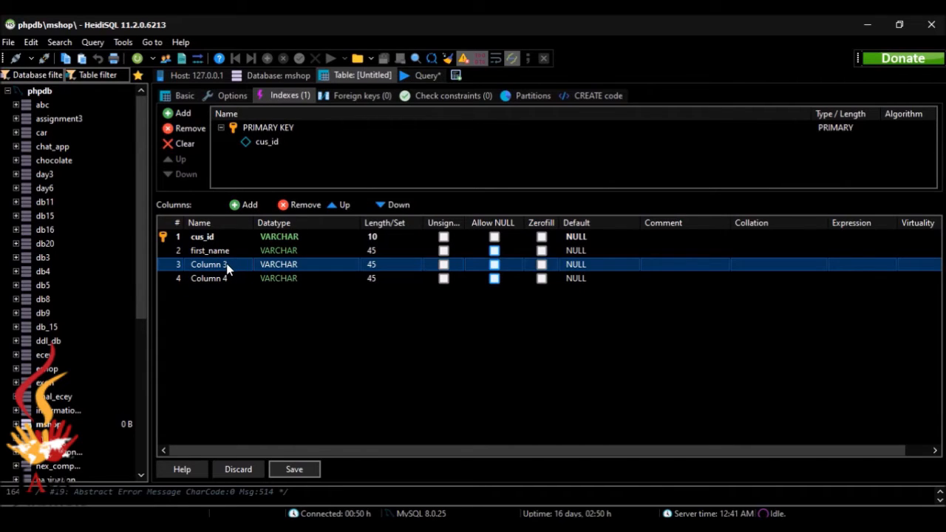
pyautogui.click(232, 264)
pyautogui.write('Co')
pyautogui.press('BackSpace')
pyautogui.press('BackSpace')
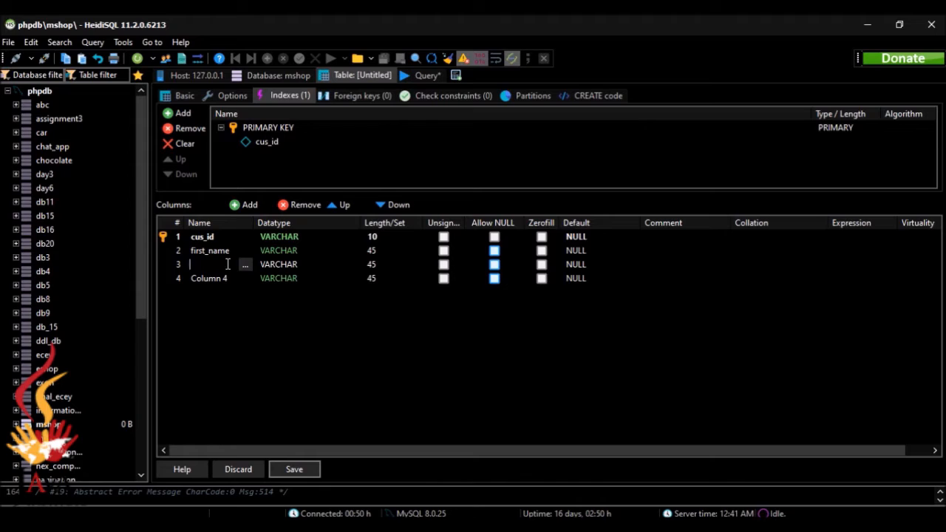
pyautogui.write('last_name')
pyautogui.click(628, 525)
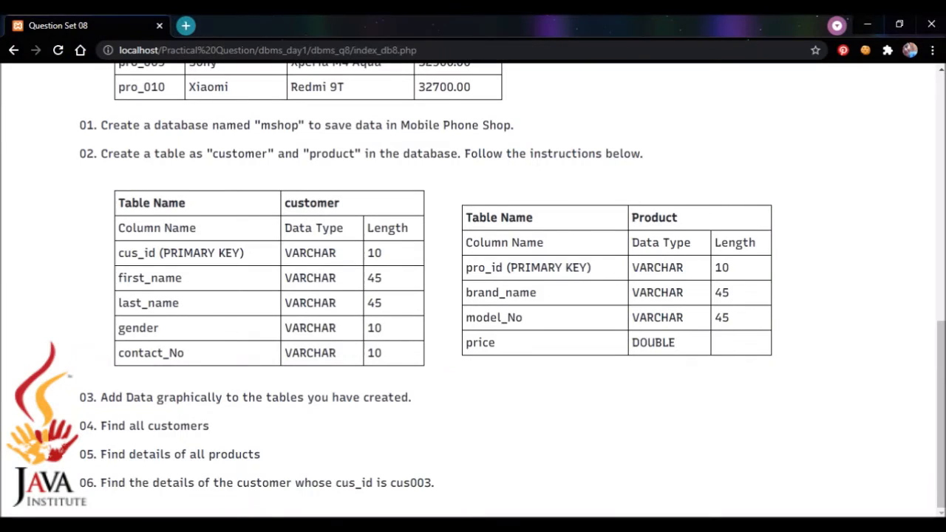
pyautogui.hotkey('alt', 'Tab')
# Rename the fourth column to gender with length 10.
pyautogui.click(231, 281)
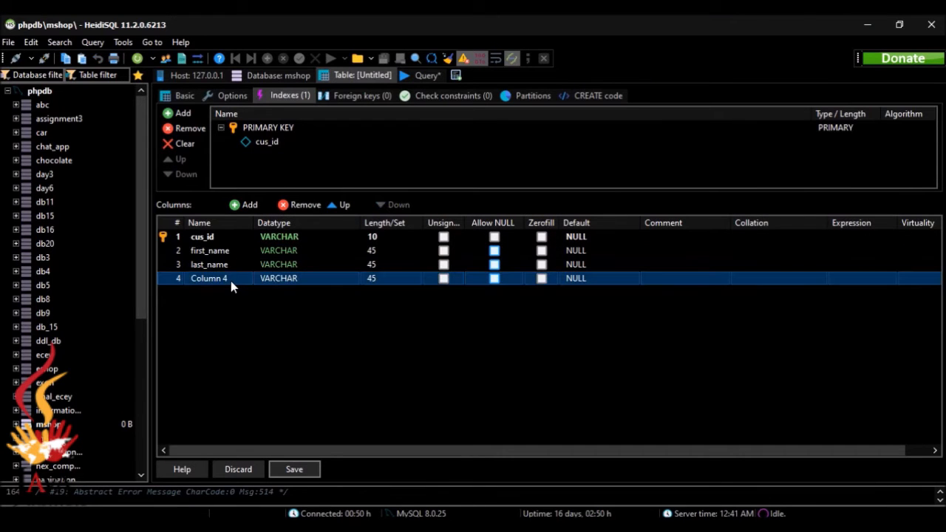
pyautogui.click(231, 281)
pyautogui.press('BackSpace')
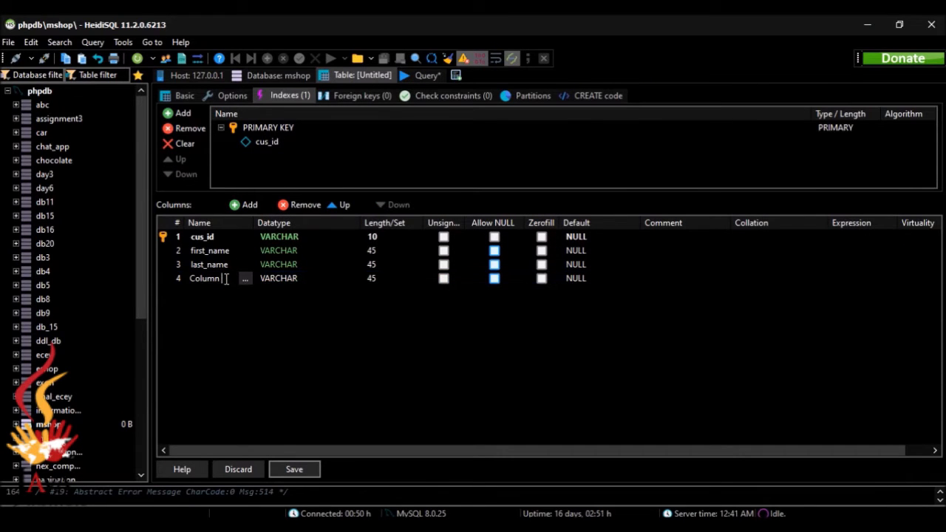
pyautogui.press('BackSpace')
pyautogui.press('BackSpace')
pyautogui.press('BackSpace')
pyautogui.press('BackSpace')
pyautogui.press('BackSpace')
pyautogui.press('BackSpace')
pyautogui.press('BackSpace')
pyautogui.write('gender')
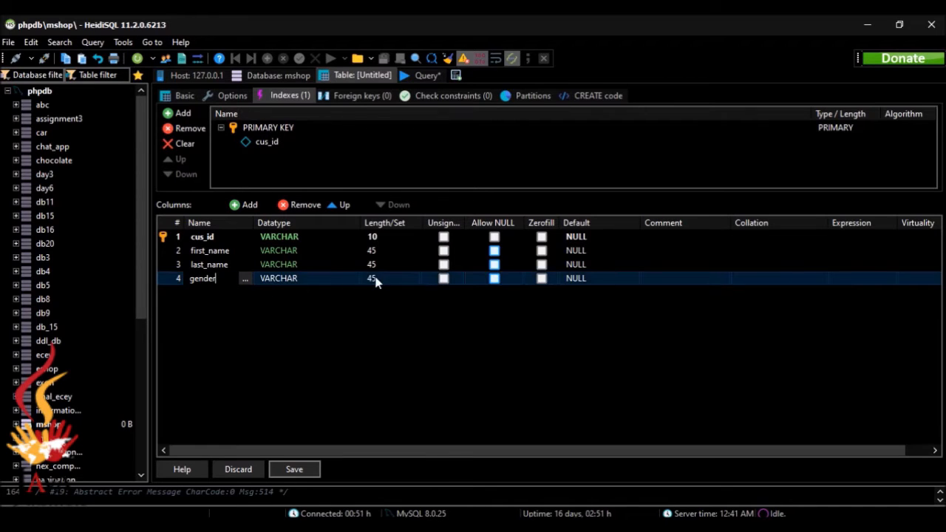
pyautogui.click(376, 279)
pyautogui.press('BackSpace')
pyautogui.press('BackSpace')
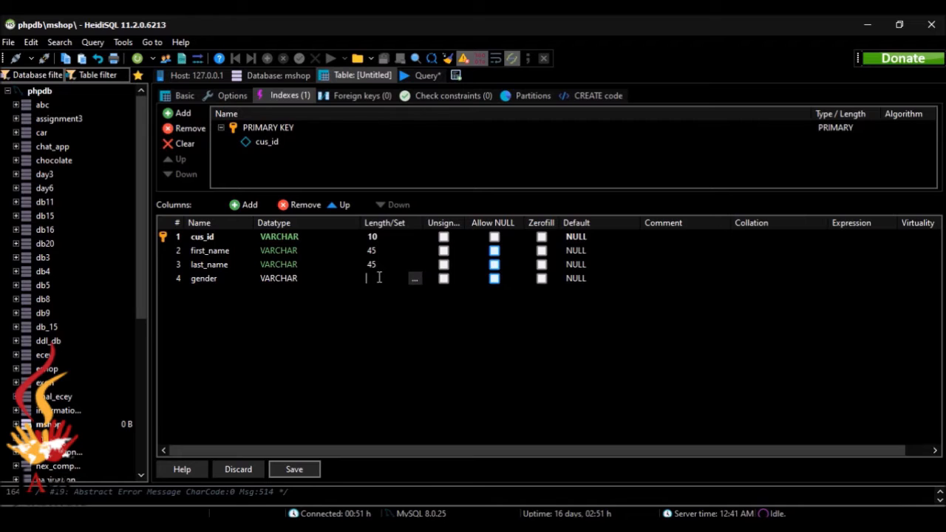
pyautogui.write('10')
pyautogui.click(631, 525)
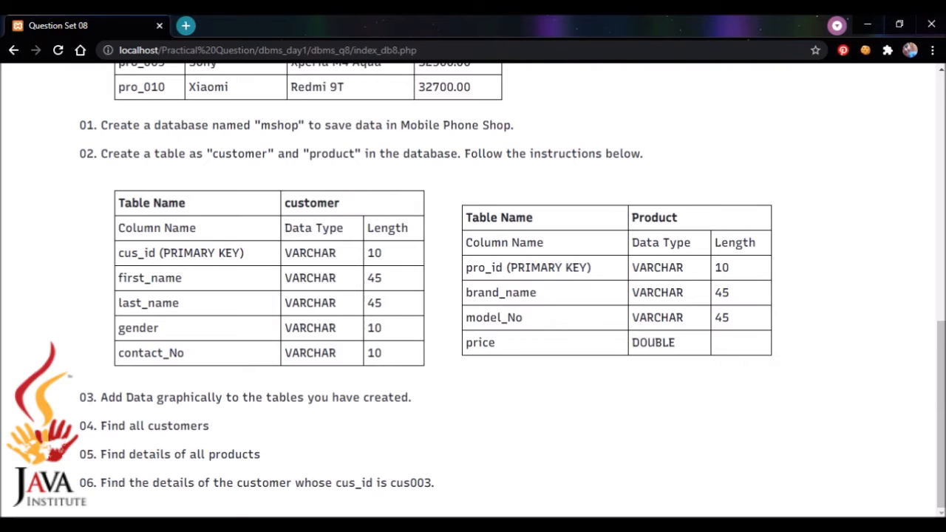
pyautogui.hotkey('alt', 'Tab')
# Add a fifth column named contact_no.
pyautogui.click(243, 204)
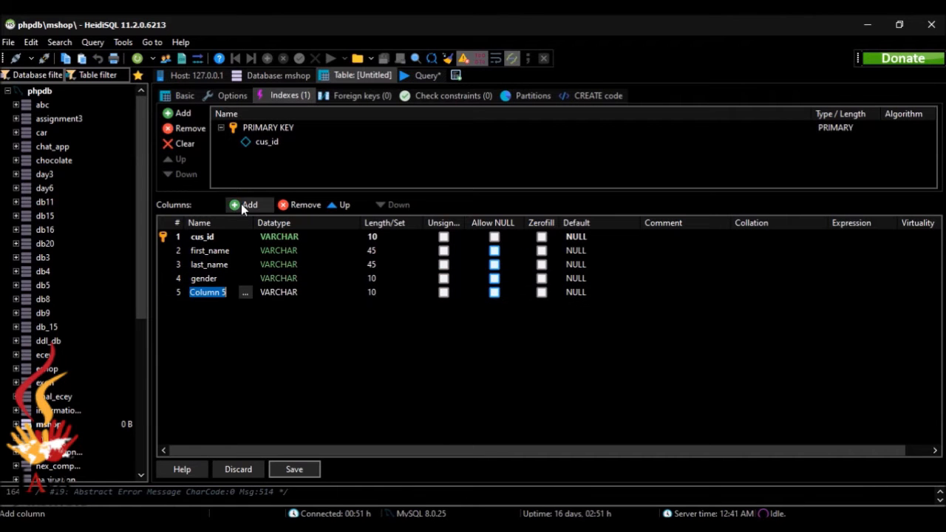
pyautogui.write('contact')
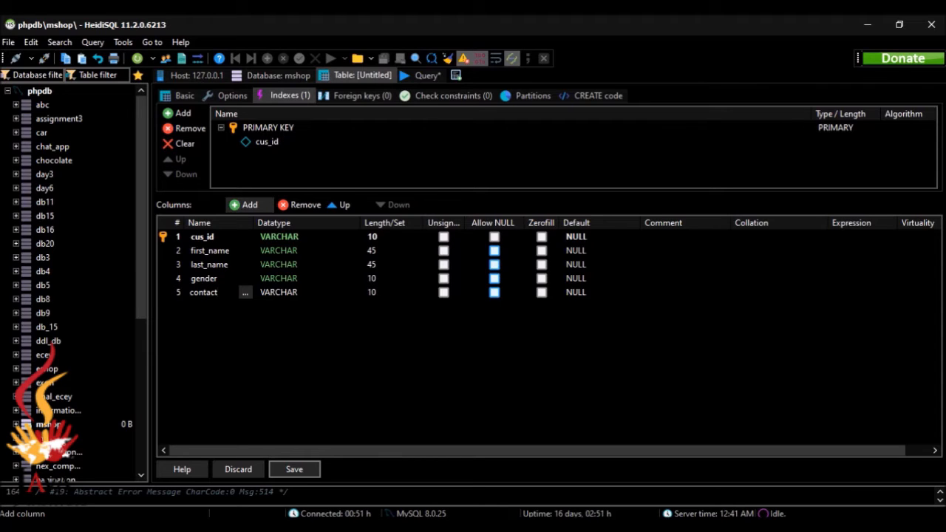
pyautogui.write('_no')
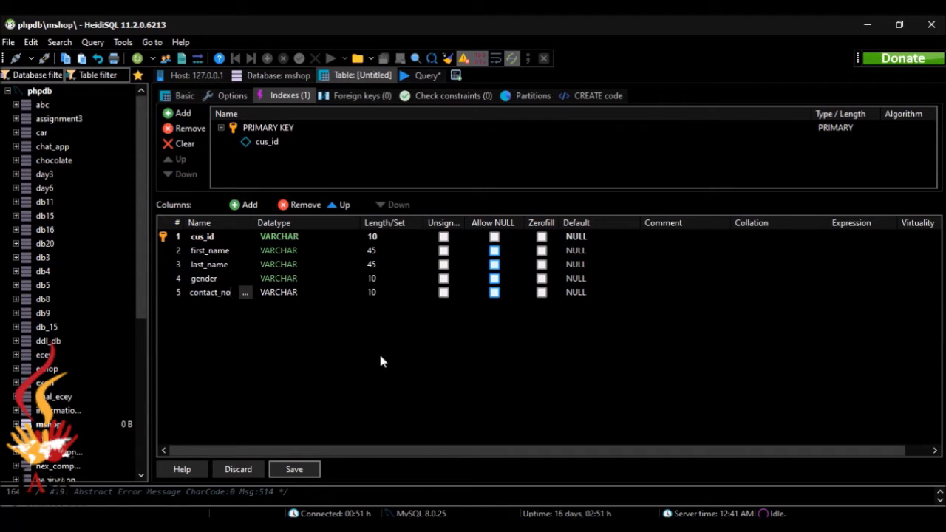
pyautogui.click(379, 374)
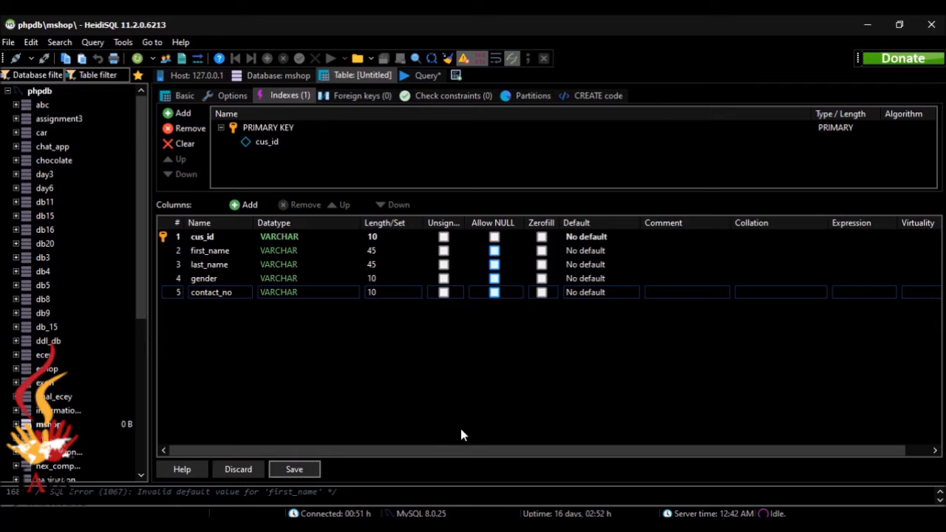
# Save the five-column customer table and view its empty data grid, checking the product spec.
pyautogui.click(294, 469)
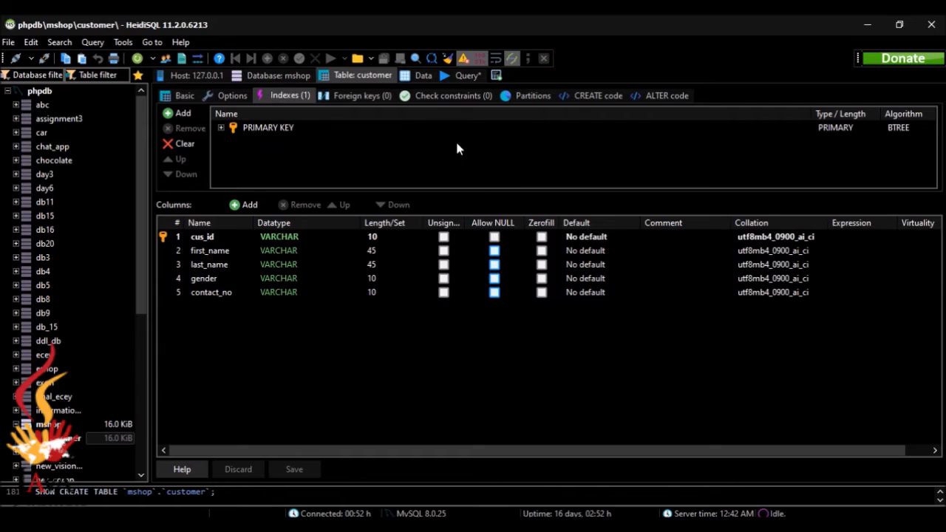
pyautogui.click(423, 76)
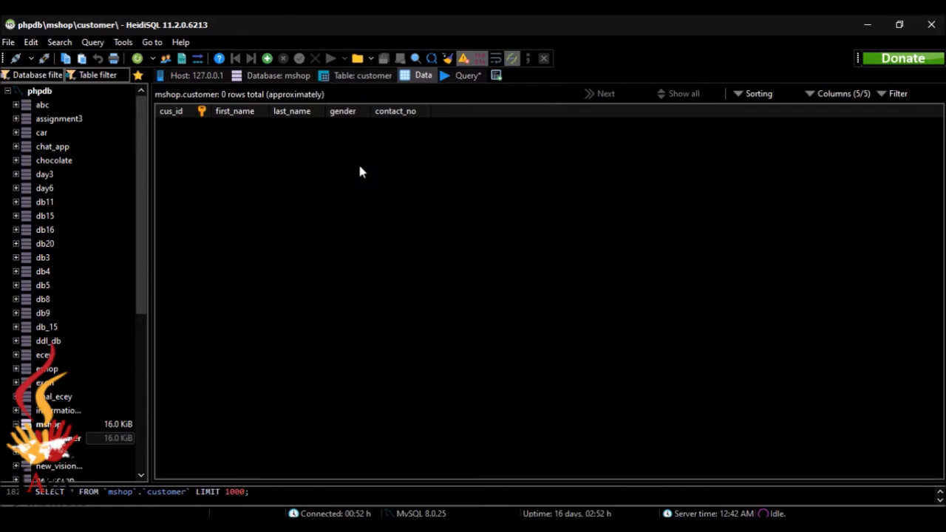
pyautogui.hotkey('alt', 'Tab')
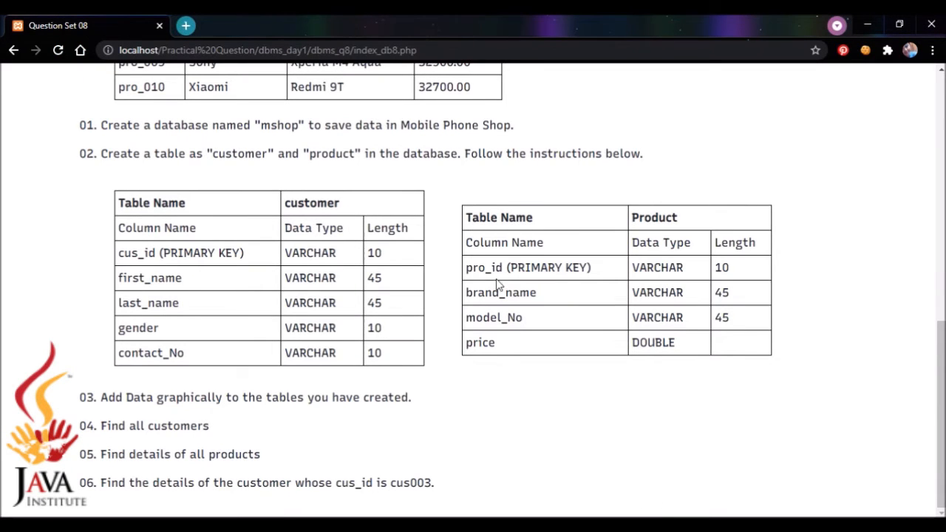
pyautogui.hotkey('alt', 'Tab')
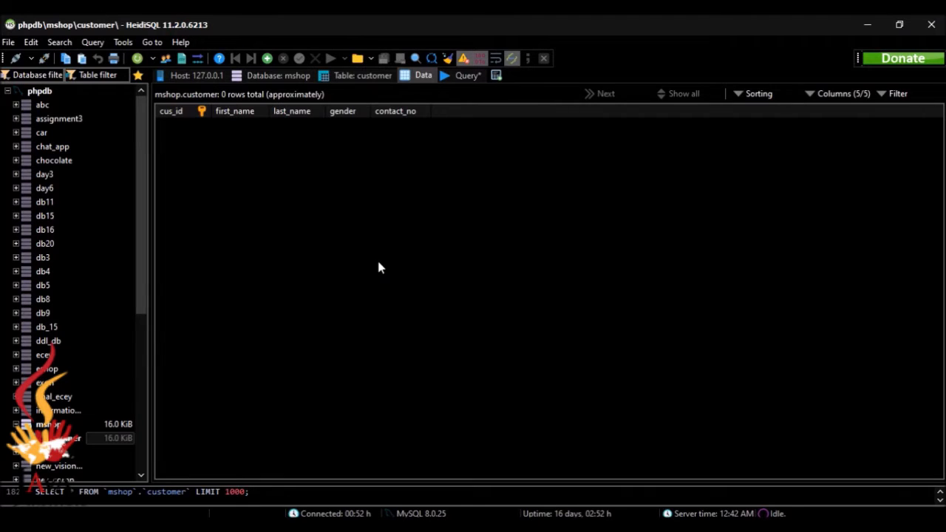
# Start a new table named product in mshop with a first column called pro_id.
pyautogui.rightClick(65, 426)
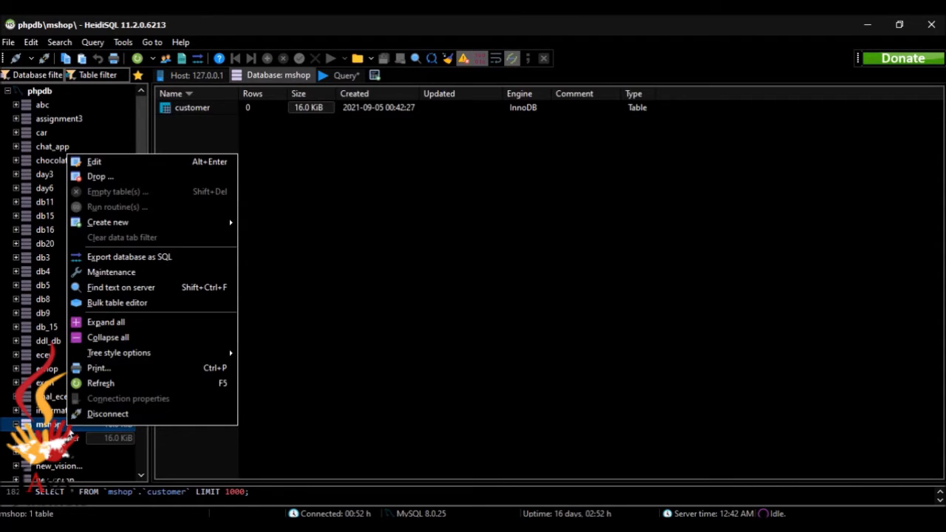
pyautogui.moveTo(141, 229)
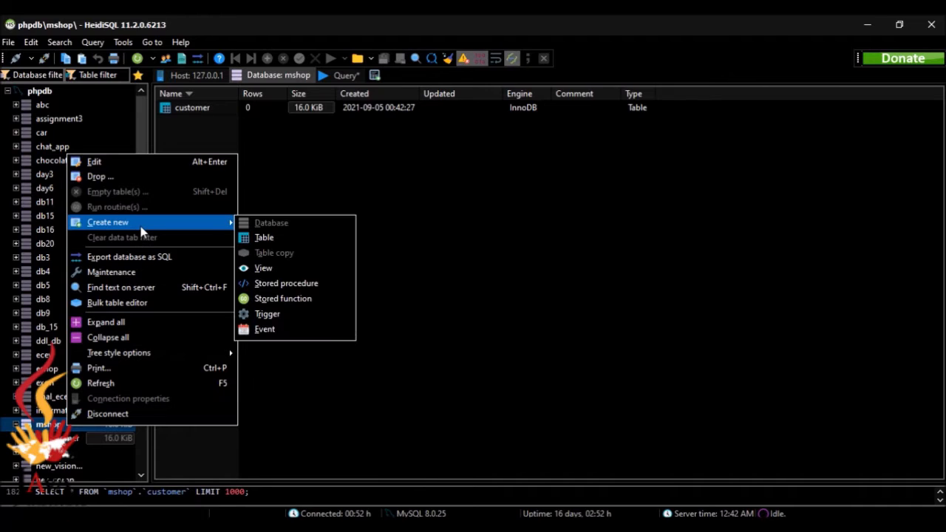
pyautogui.click(259, 238)
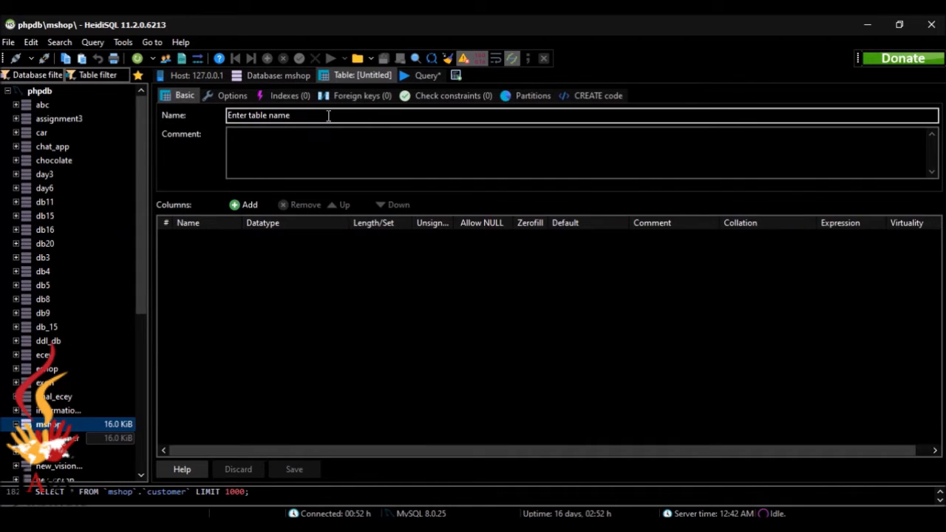
pyautogui.click(329, 116)
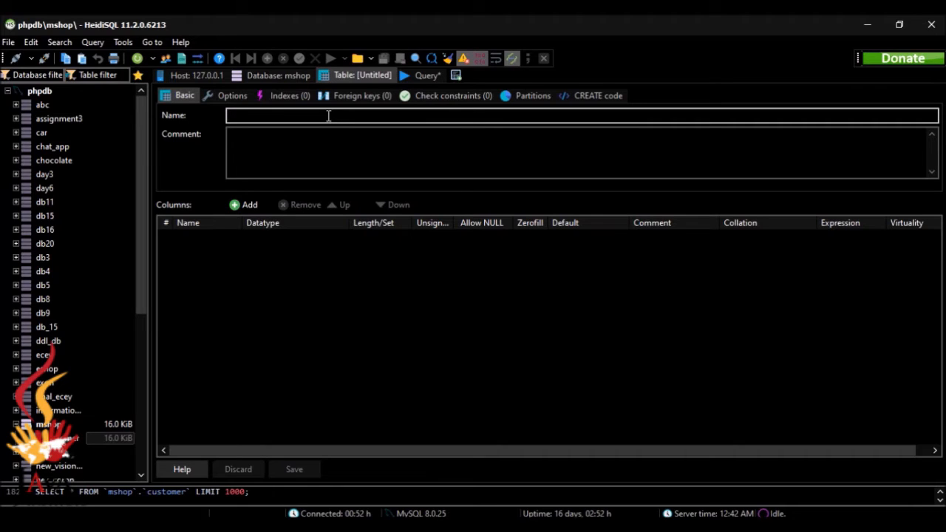
pyautogui.write('product')
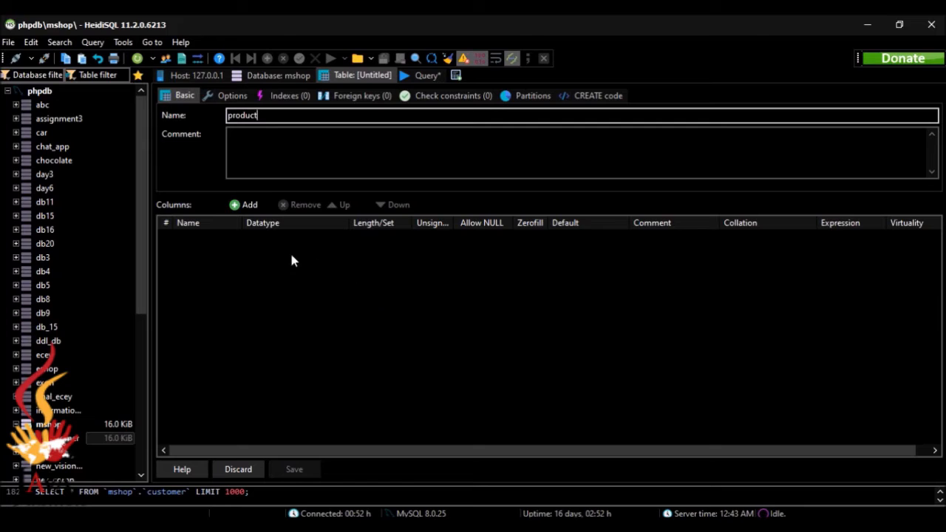
pyautogui.click(232, 211)
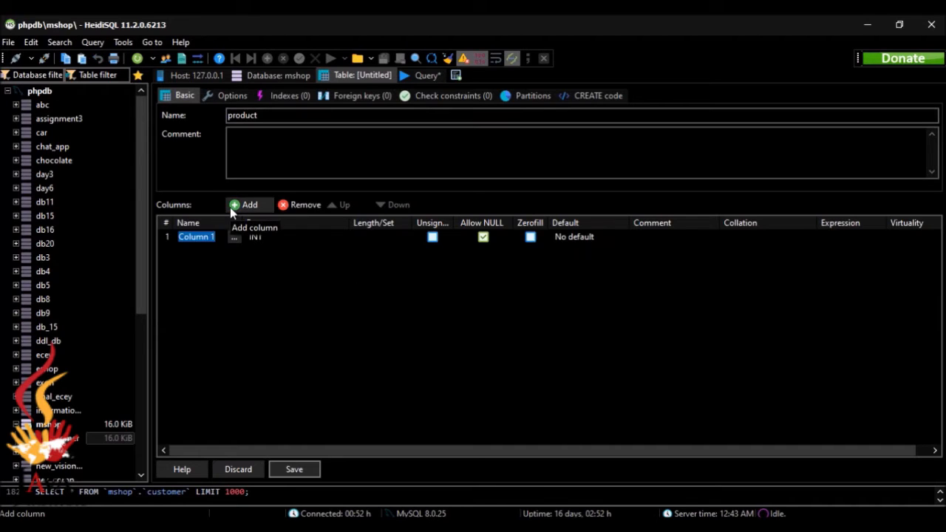
pyautogui.write('pro')
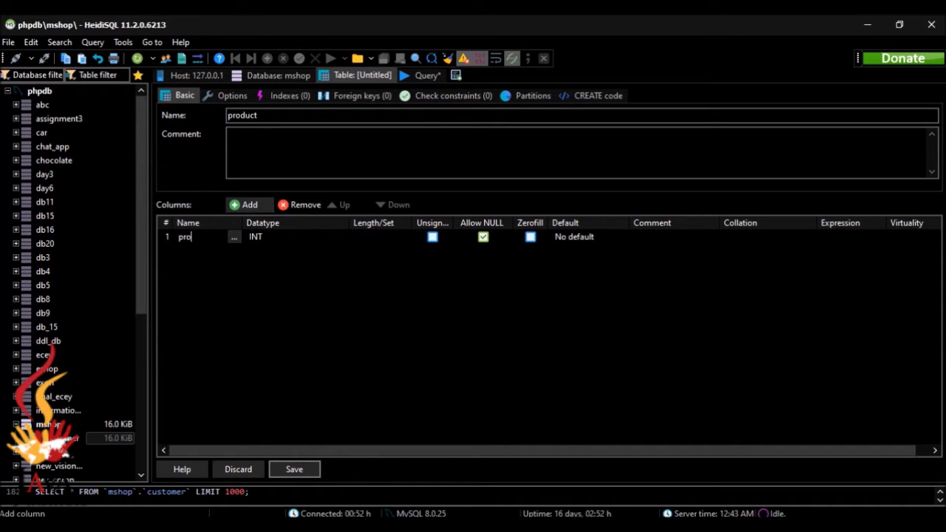
pyautogui.write('_id')
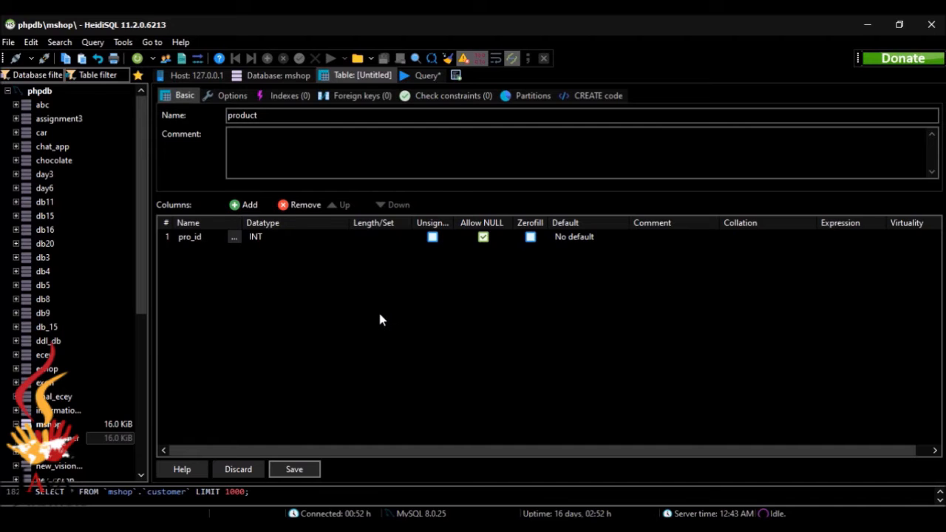
pyautogui.click(378, 311)
pyautogui.hotkey('alt', 'Tab')
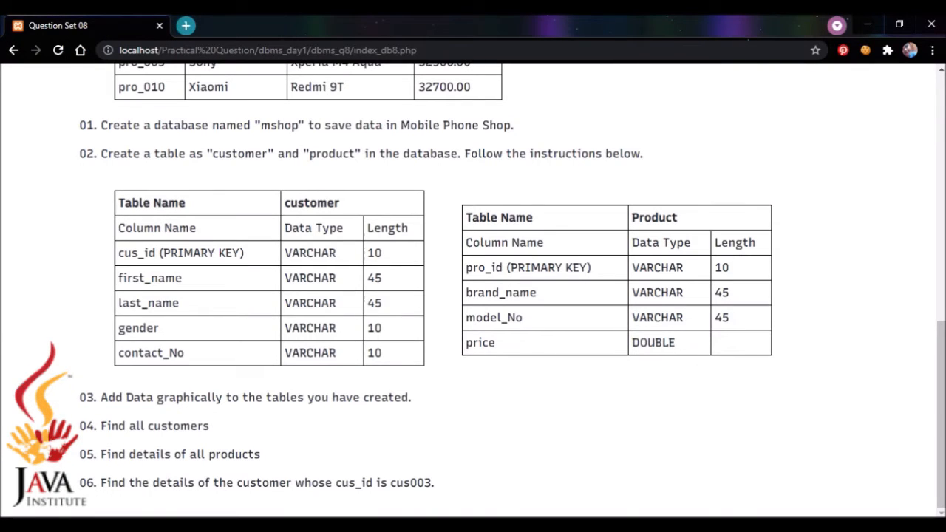
pyautogui.hotkey('alt', 'Tab')
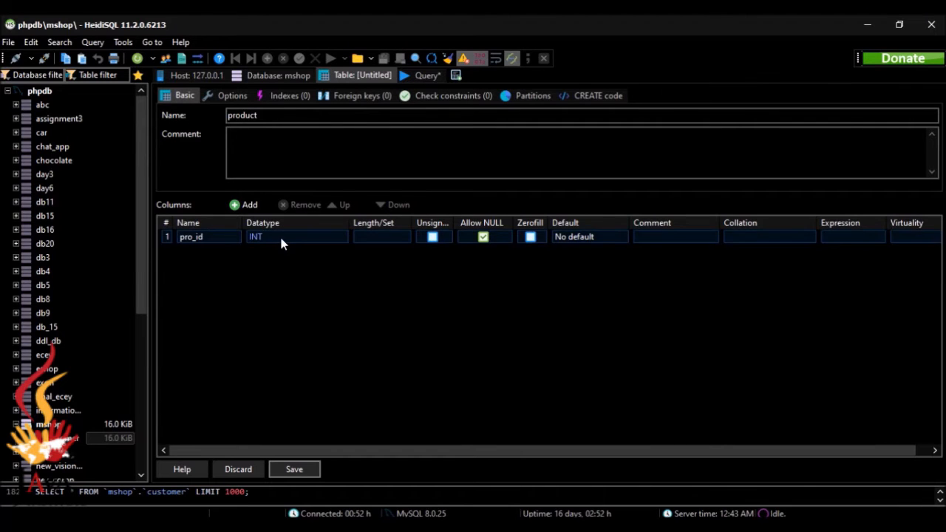
# Make pro_id VARCHAR(10) with 'No default value', then compare against the spec.
pyautogui.click(280, 235)
pyautogui.click(279, 235)
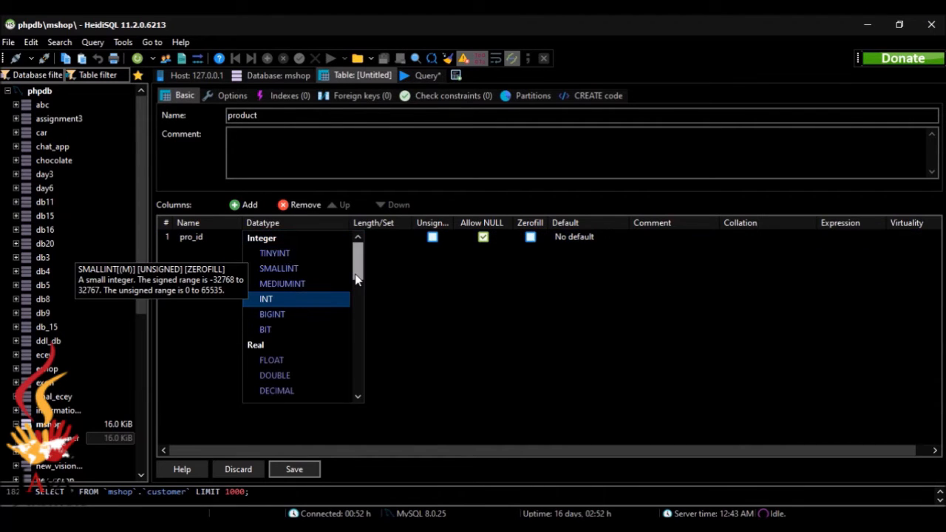
pyautogui.scroll(-4, 333, 311)
pyautogui.click(299, 259)
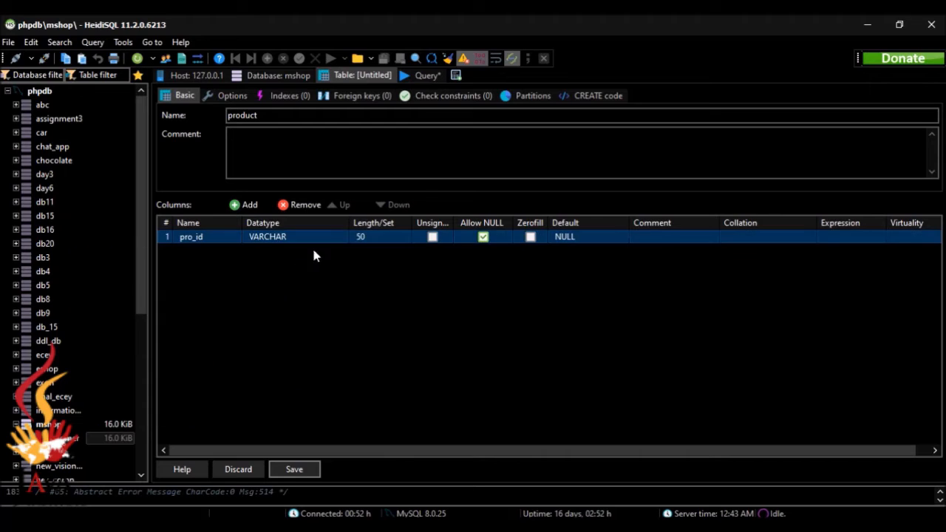
pyautogui.click(364, 237)
pyautogui.write('10')
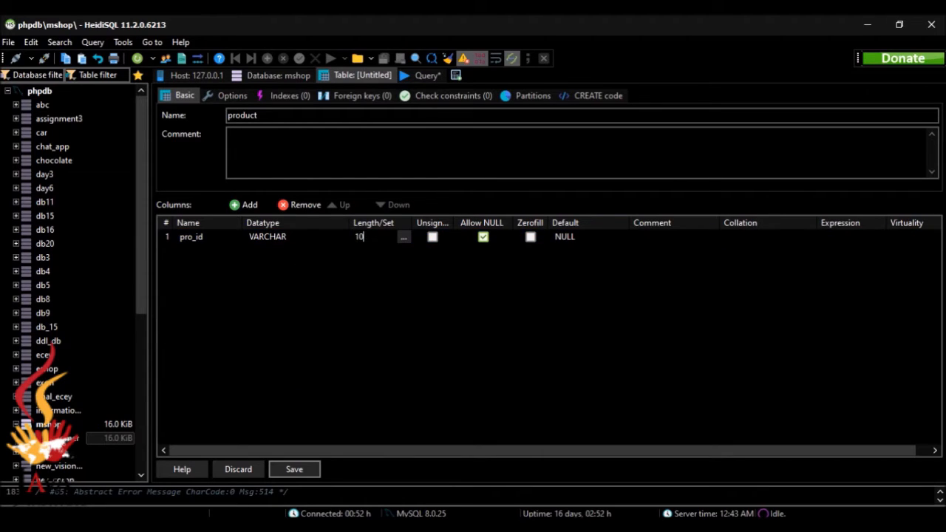
pyautogui.click(462, 232)
pyautogui.click(558, 240)
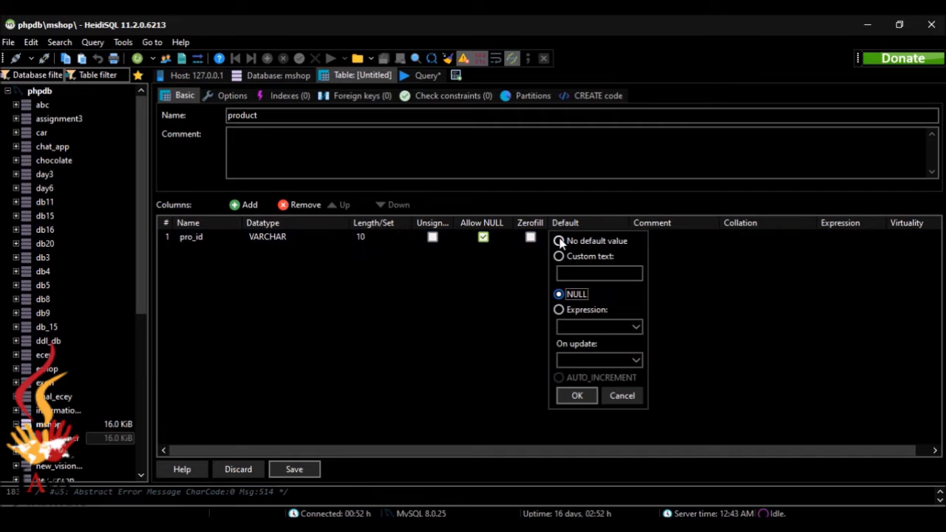
pyautogui.click(593, 242)
pyautogui.click(577, 395)
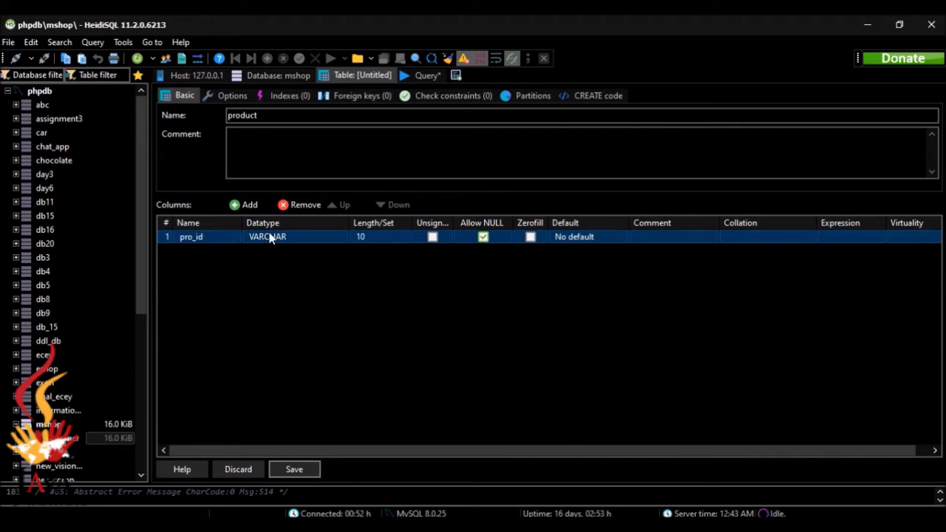
pyautogui.click(613, 526)
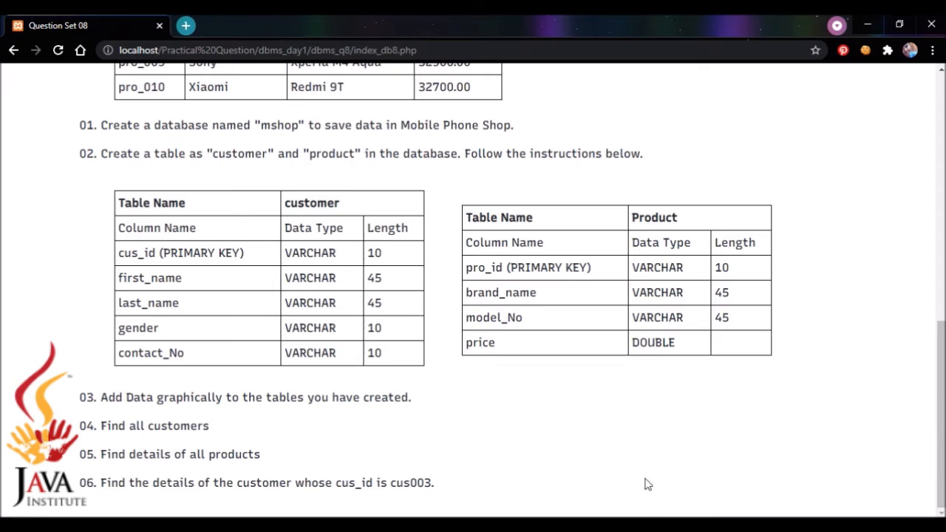
pyautogui.hotkey('alt', 'Tab')
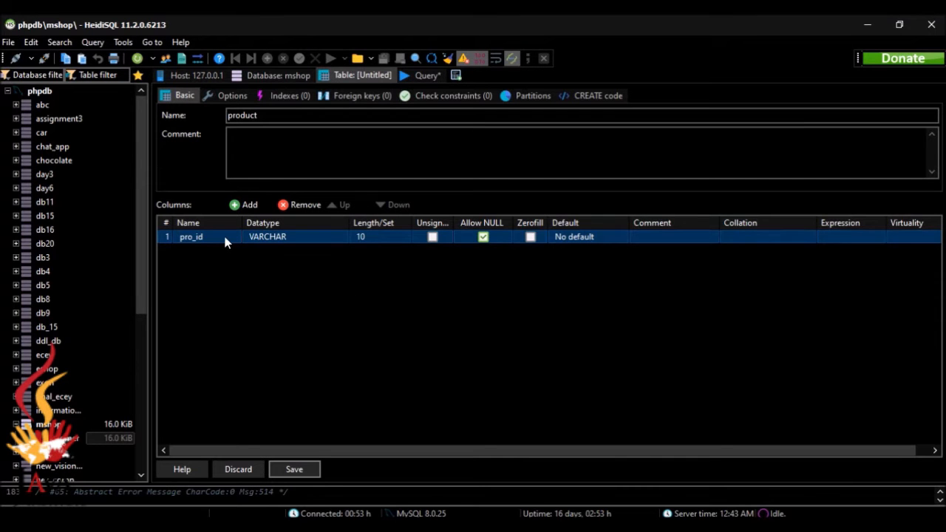
# Make pro_id the product table's primary key through a new PRIMARY index.
pyautogui.rightClick(225, 237)
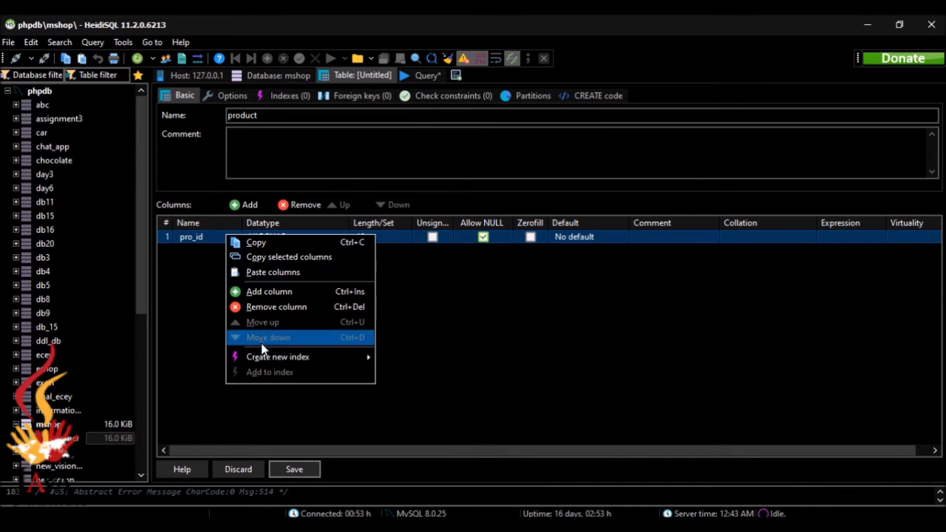
pyautogui.moveTo(262, 355)
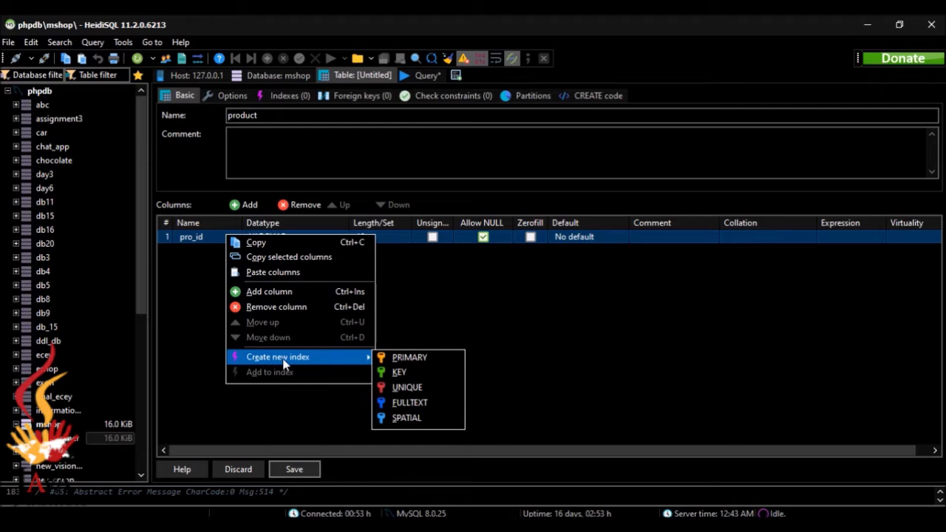
pyautogui.click(395, 358)
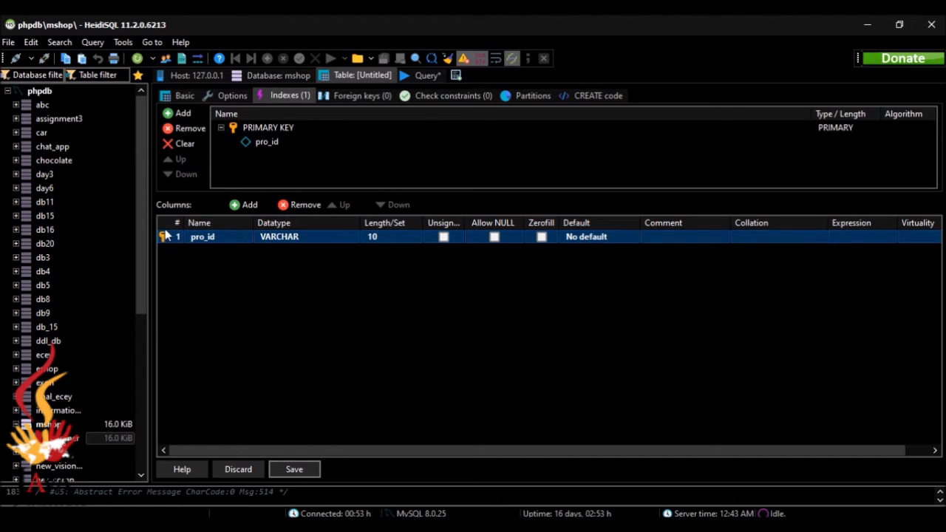
# Add a second column, Column 2, and check the table spec on the question page.
pyautogui.click(250, 204)
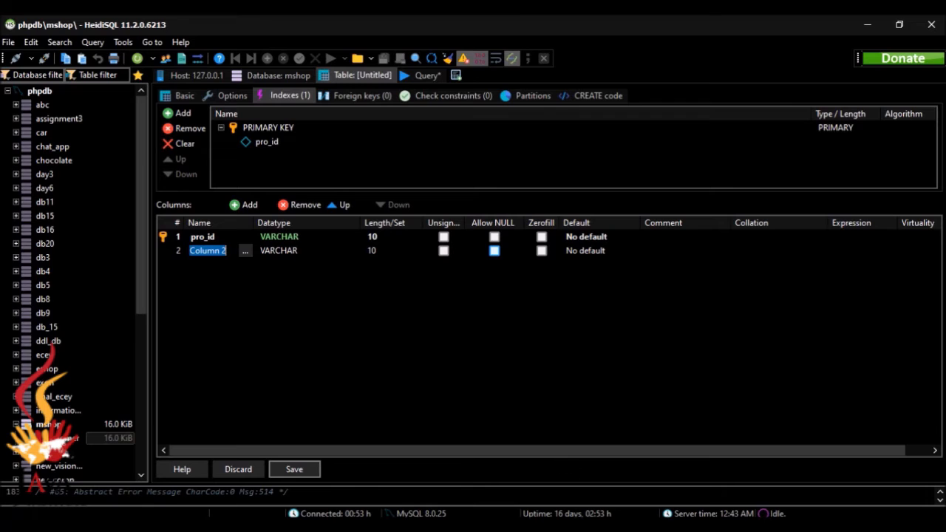
pyautogui.click(660, 528)
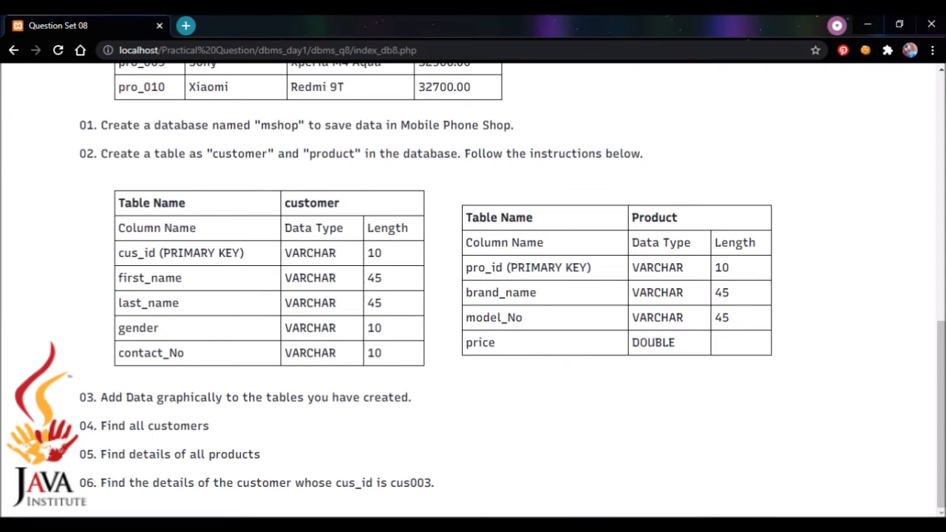
pyautogui.click(571, 526)
pyautogui.click(571, 526)
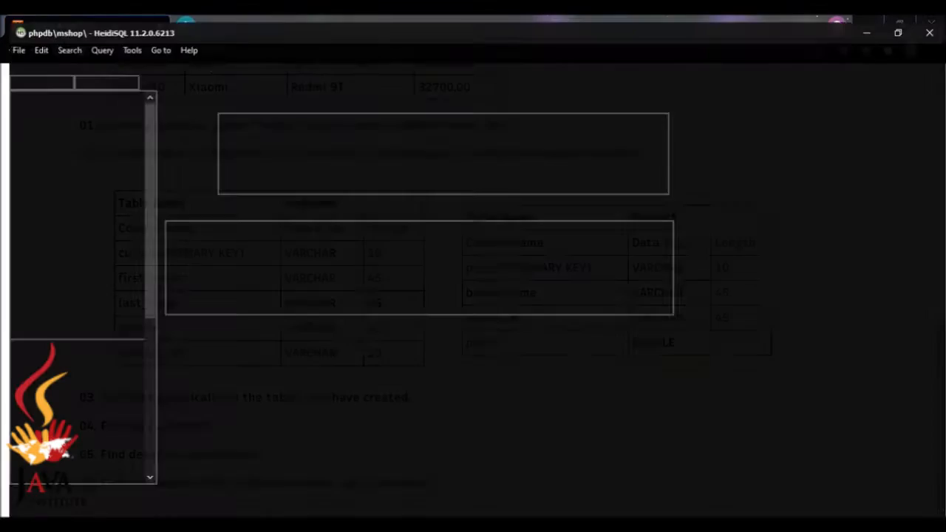
# Name the second column brand_name and set its length to 45.
pyautogui.press('BackSpace')
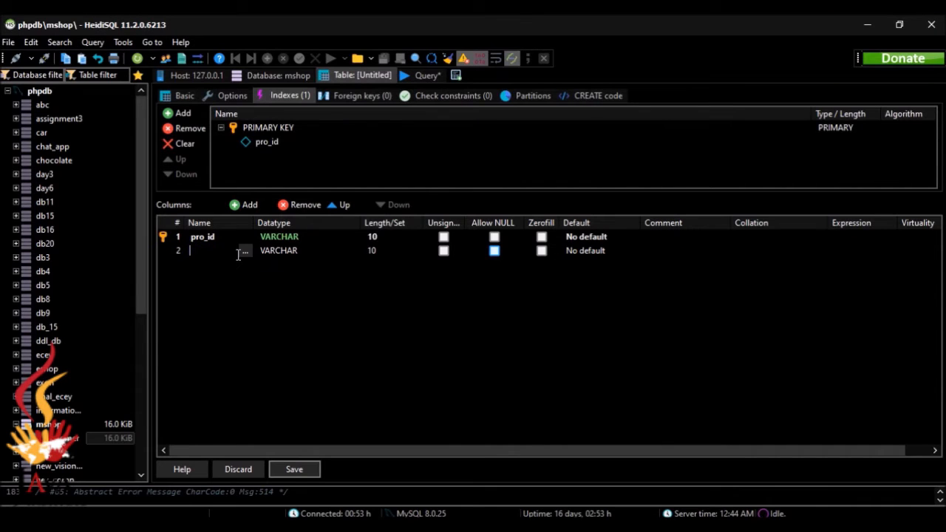
pyautogui.write('brand')
pyautogui.hotkey('alt', 'Tab')
pyautogui.hotkey('alt', 'Tab')
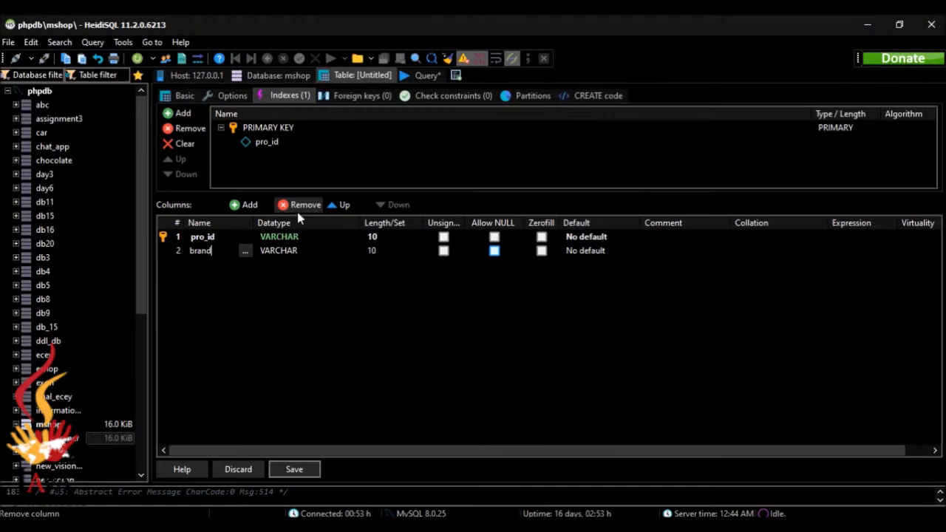
pyautogui.write('_name')
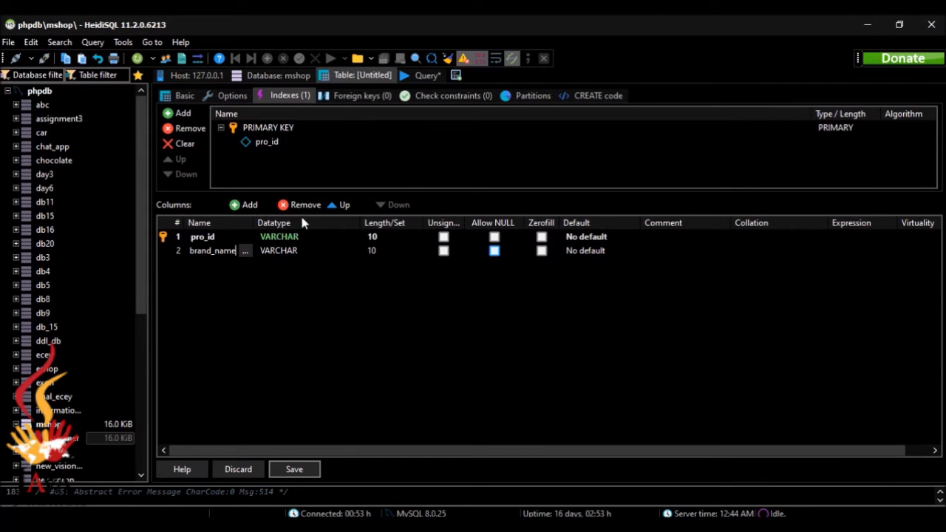
pyautogui.click(372, 251)
pyautogui.click(373, 250)
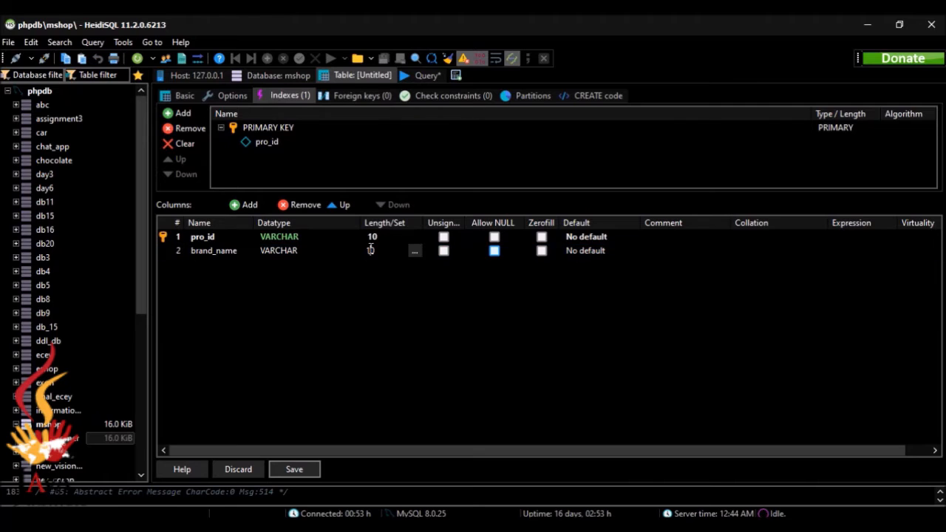
pyautogui.press('BackSpace')
pyautogui.press('BackSpace')
pyautogui.write('45')
pyautogui.click(433, 317)
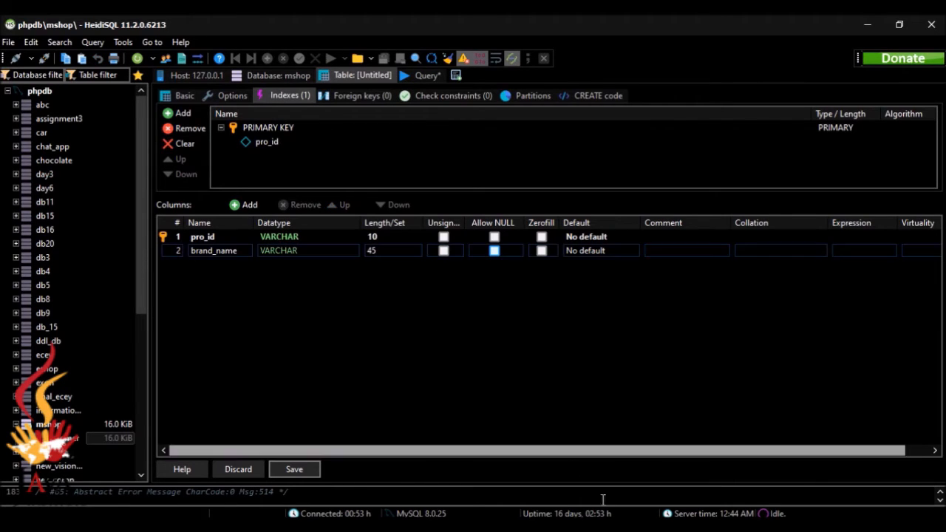
pyautogui.click(618, 526)
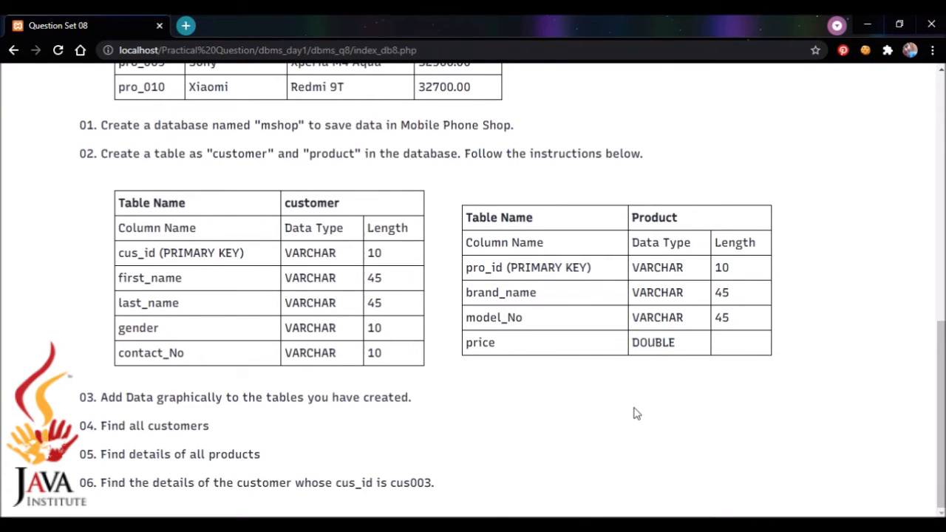
pyautogui.click(650, 525)
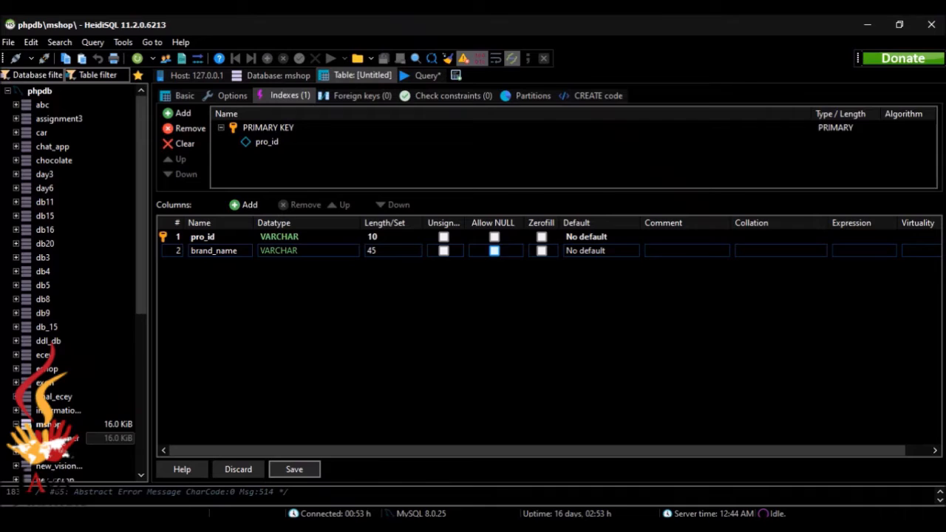
# Add a model_no column with length 10.
pyautogui.click(249, 204)
pyautogui.write('m')
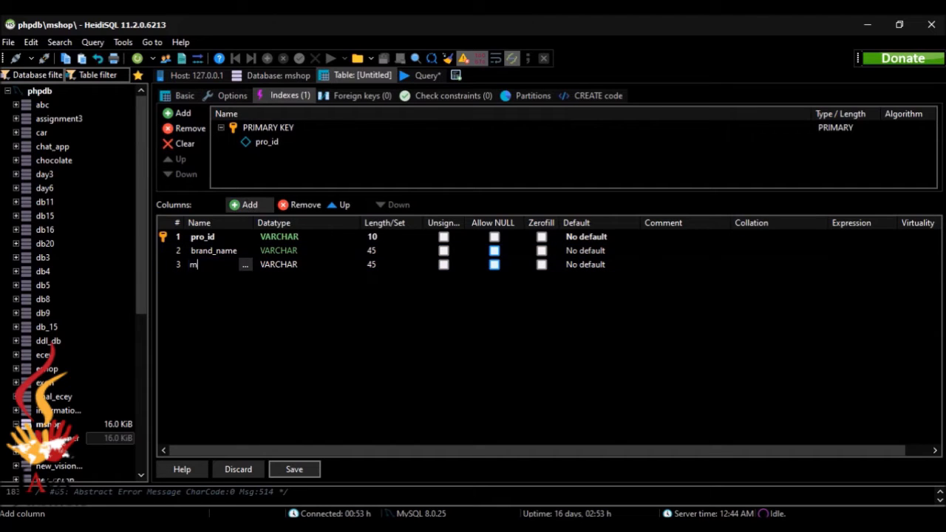
pyautogui.write('odel_no')
pyautogui.click(376, 265)
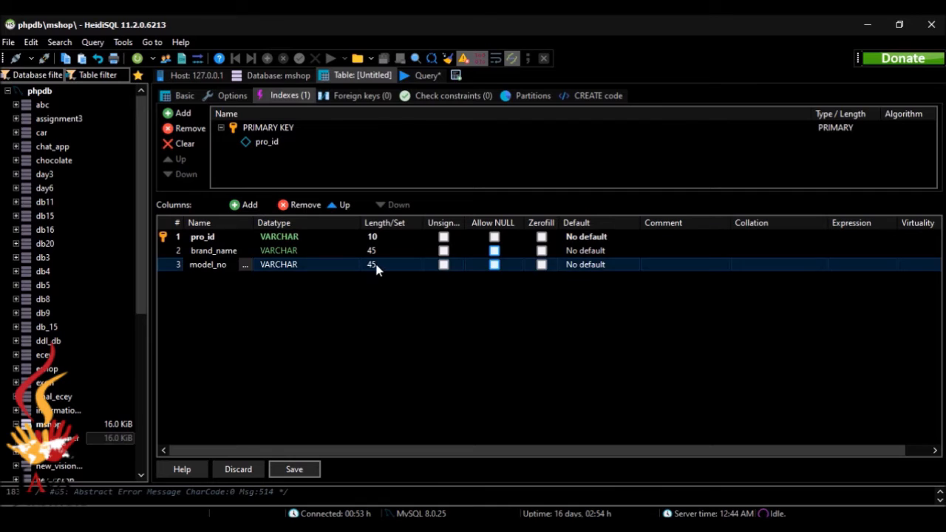
pyautogui.click(376, 266)
pyautogui.press('BackSpace')
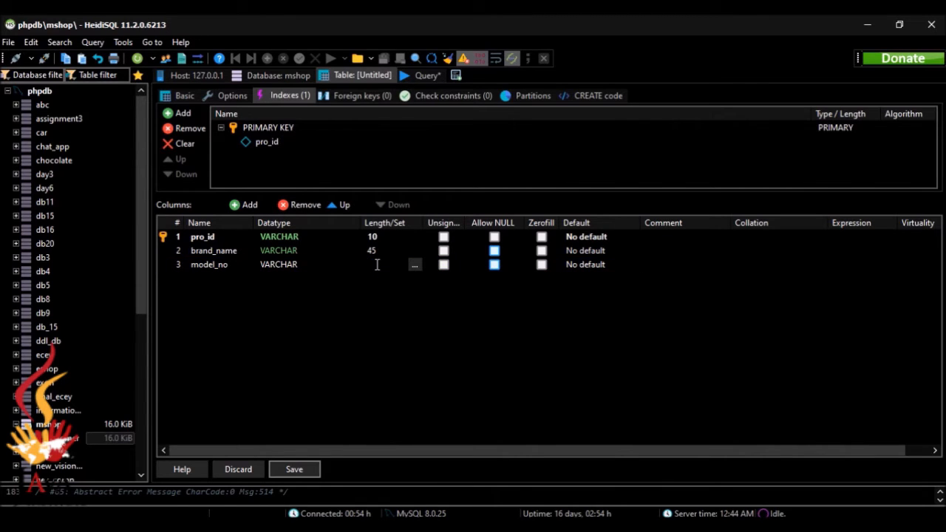
pyautogui.write('10')
pyautogui.click(406, 316)
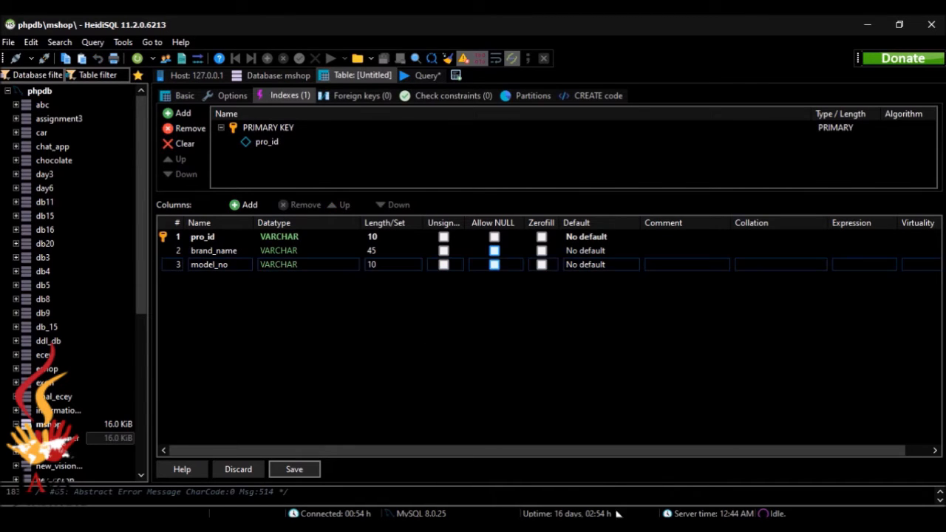
pyautogui.hotkey('alt', 'Tab')
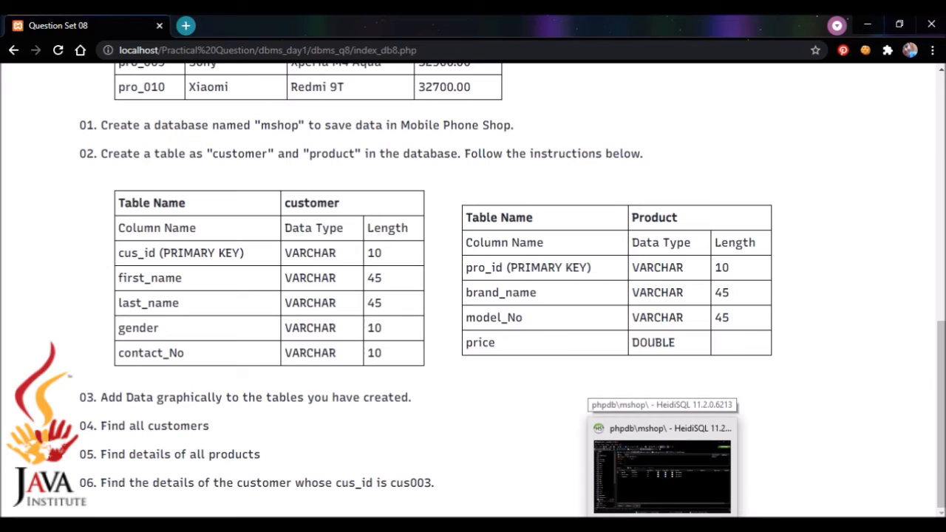
pyautogui.click(663, 526)
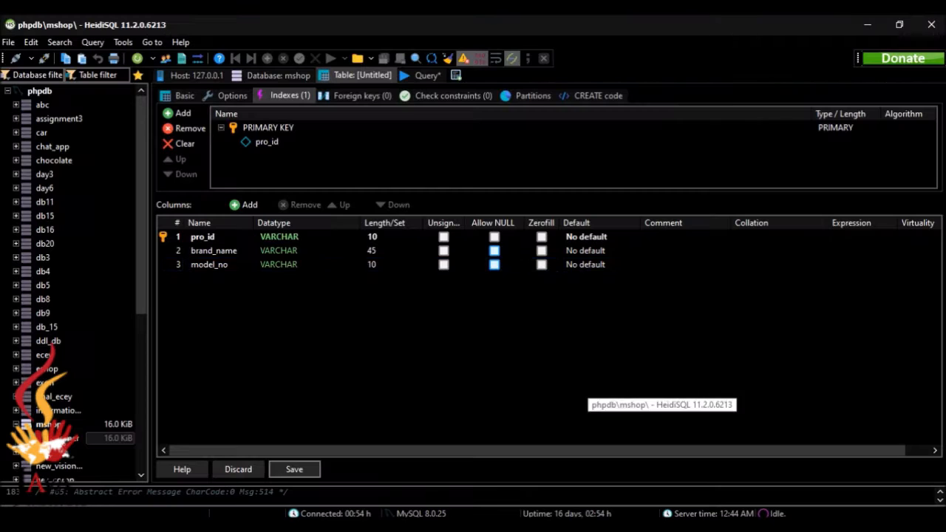
# Add a DOUBLE price column, save the product table and view its empty data.
pyautogui.click(248, 206)
pyautogui.write('price')
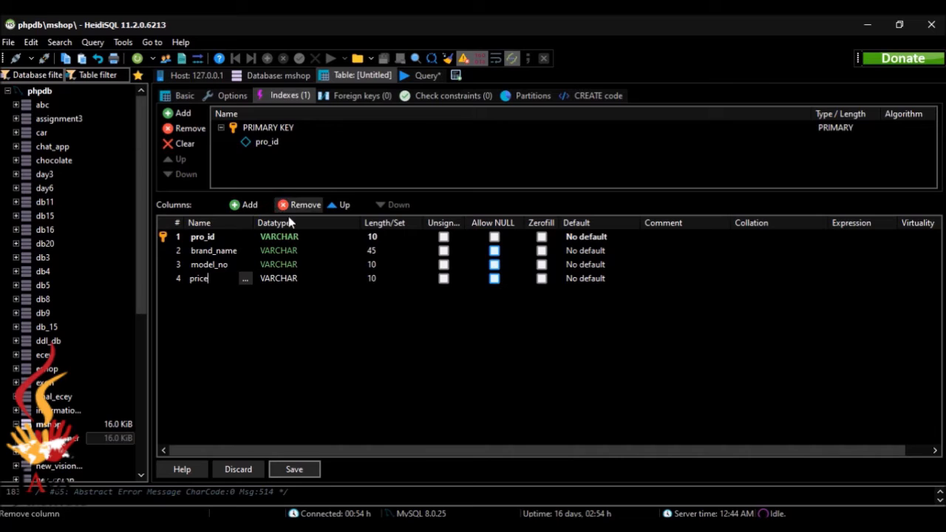
pyautogui.click(281, 278)
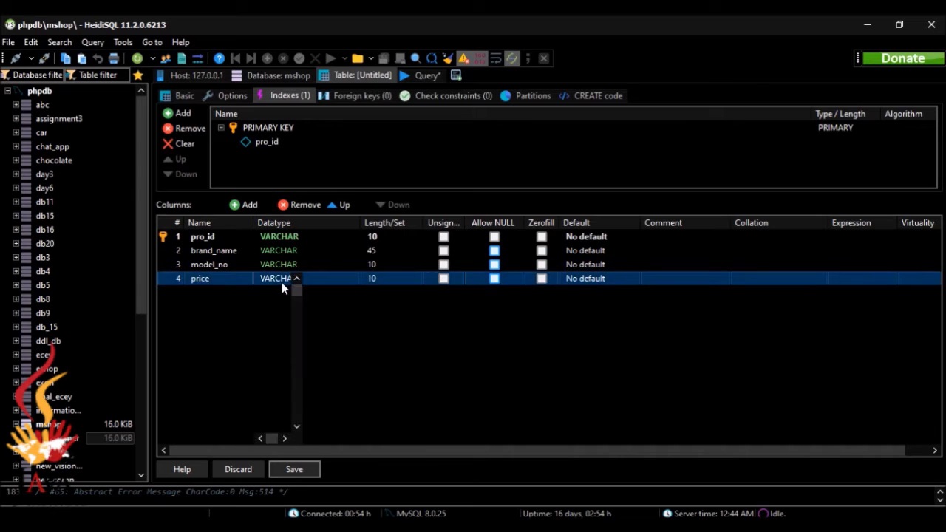
pyautogui.click(343, 314)
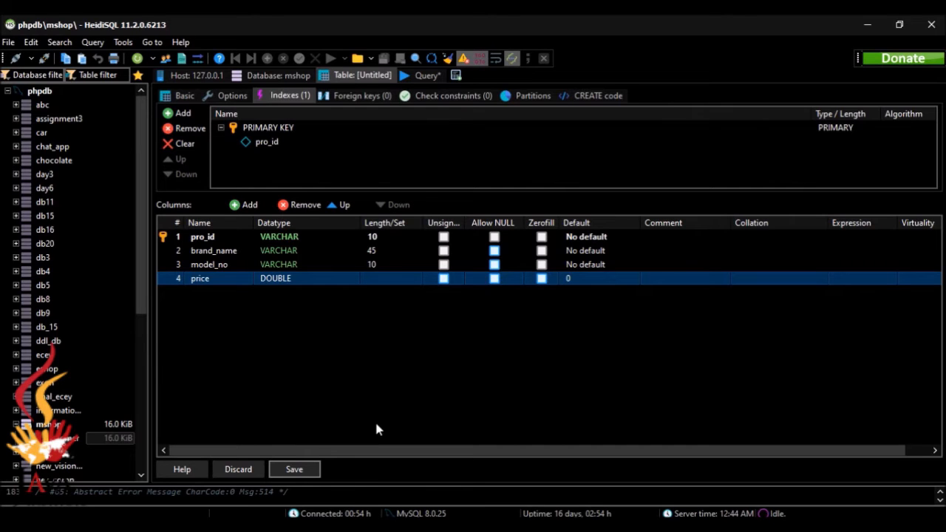
pyautogui.click(311, 471)
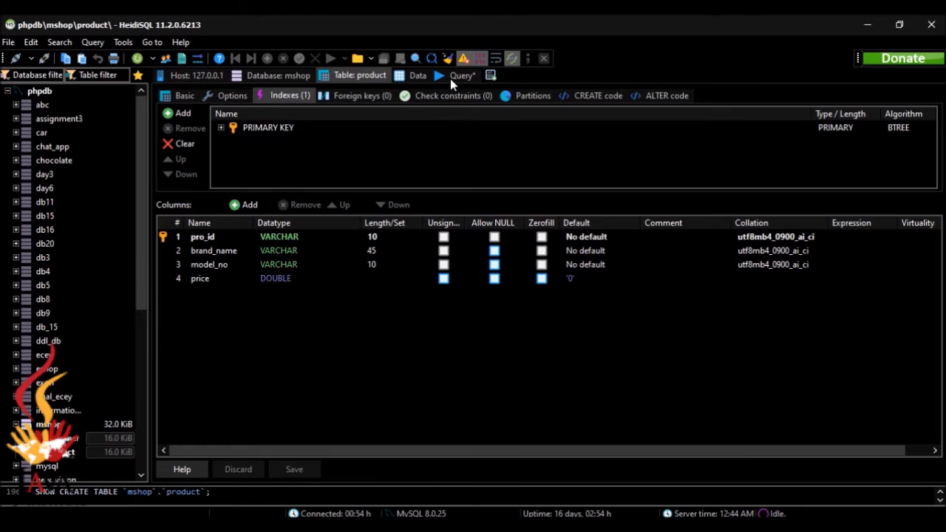
pyautogui.click(420, 76)
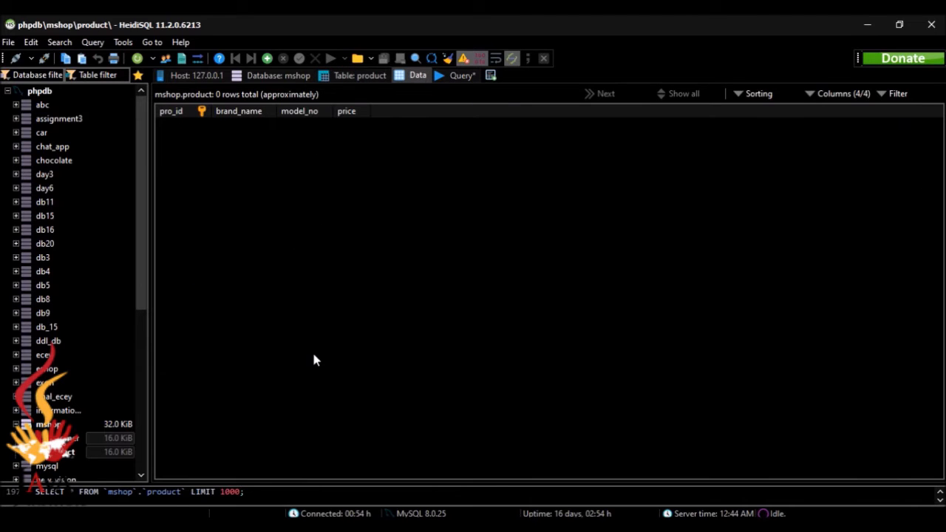
pyautogui.hotkey('alt', 'Tab')
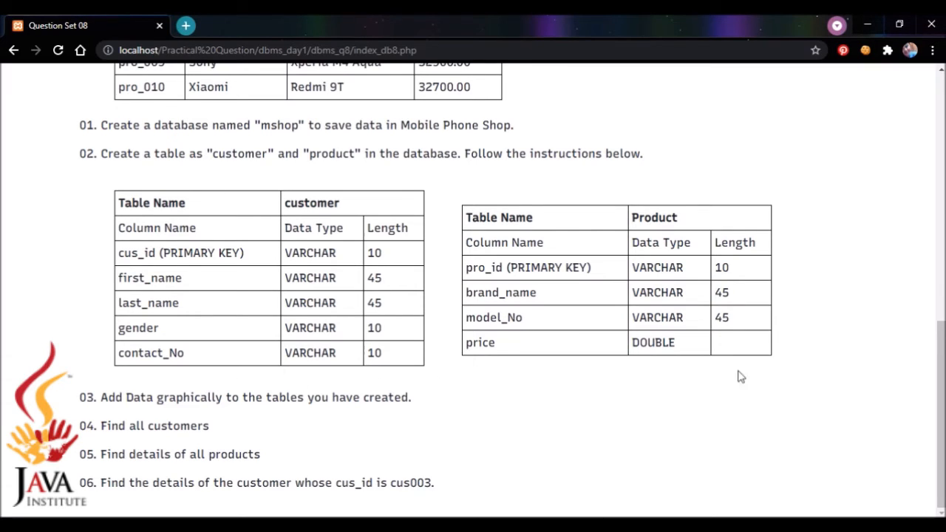
# Scroll the question sheet up to the Customer and Product data tables, then return to HeidiSQL.
pyautogui.moveTo(934, 382); pyautogui.dragTo(921, 427)
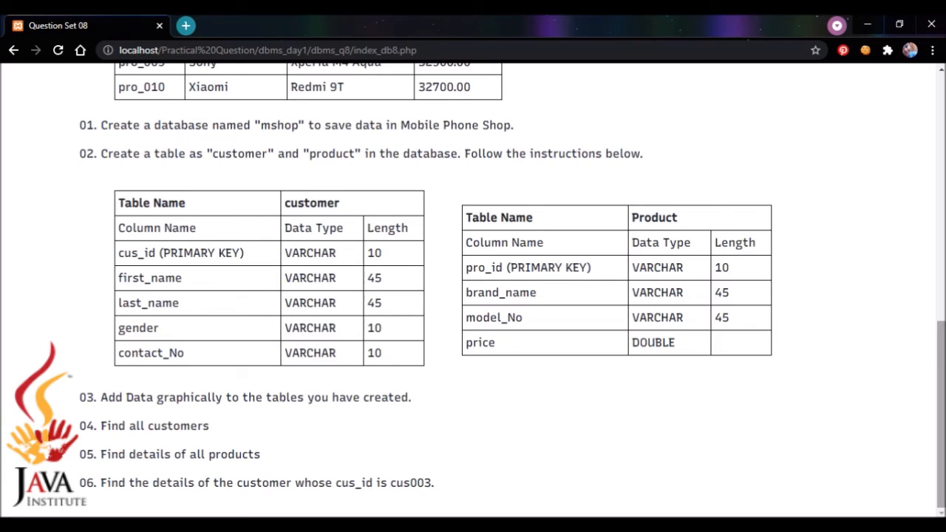
pyautogui.scroll(1, 512, 285)
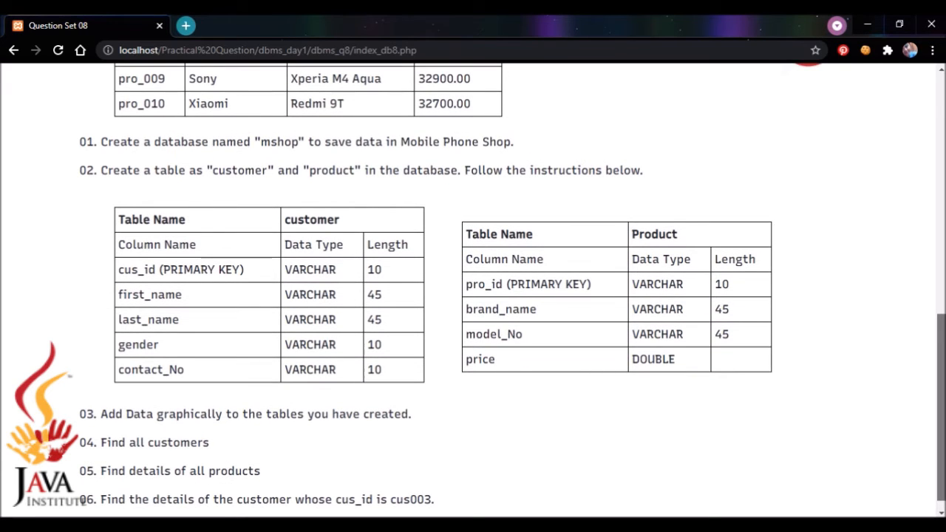
pyautogui.scroll(7, 512, 285)
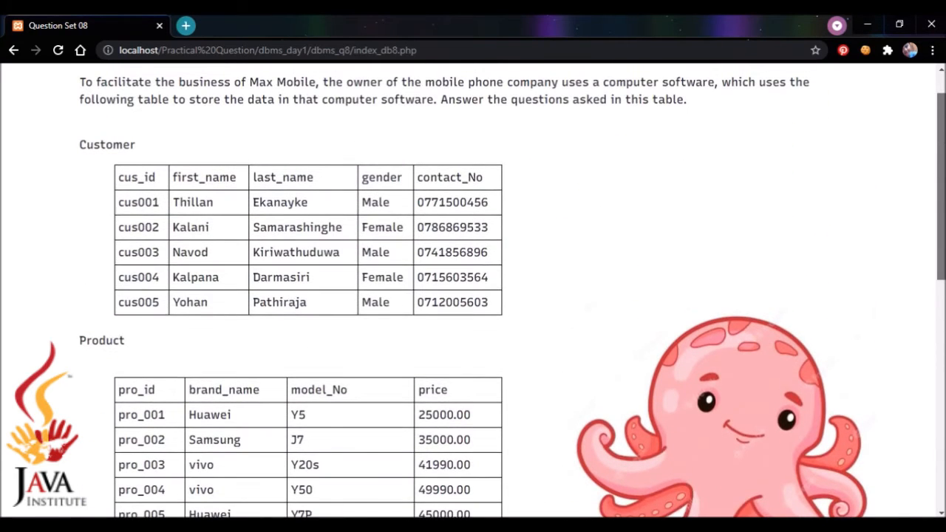
pyautogui.moveTo(940, 155); pyautogui.dragTo(941, 150)
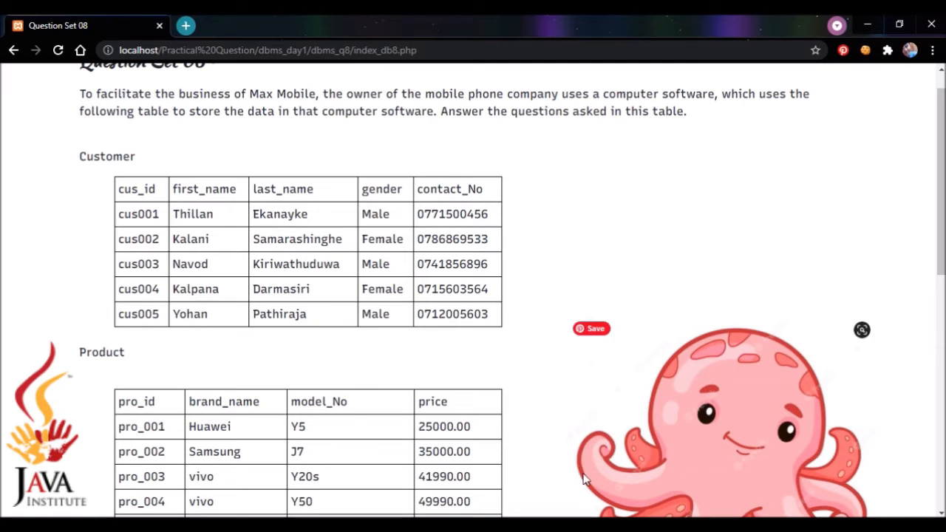
pyautogui.click(663, 525)
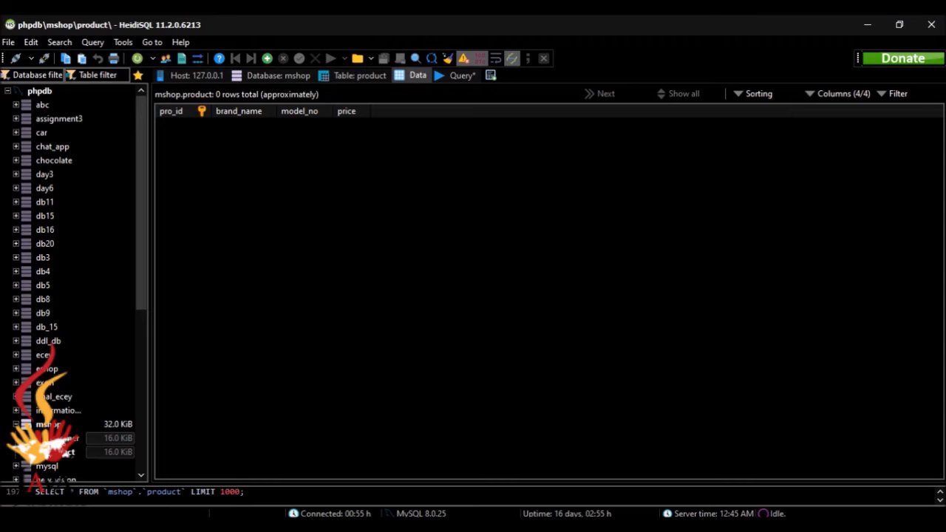
# Open the customer table's data, insert a row and enter the customer ID and names.
pyautogui.click(83, 440)
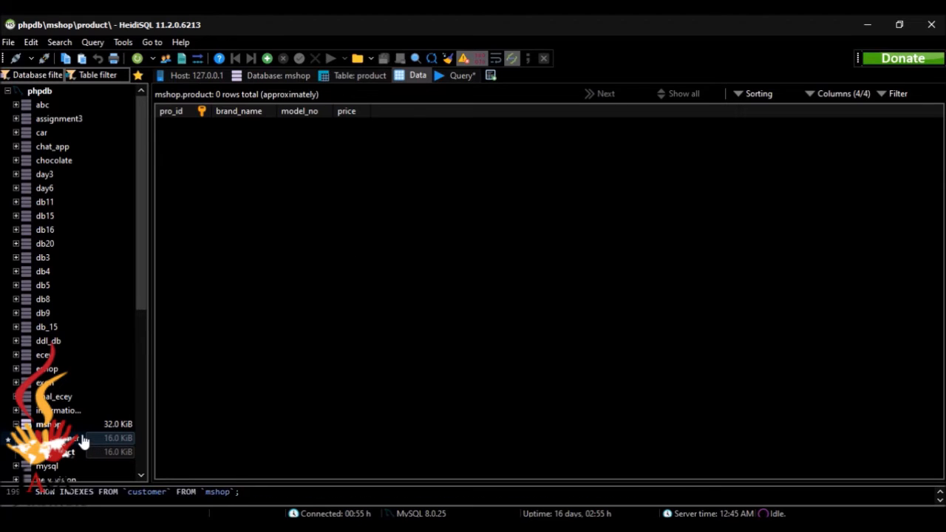
pyautogui.click(266, 58)
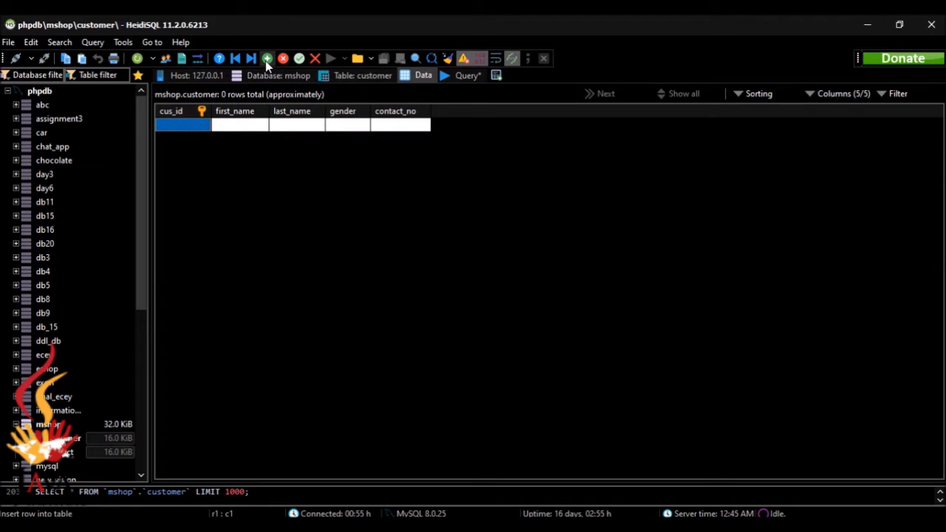
pyautogui.doubleClick(194, 126)
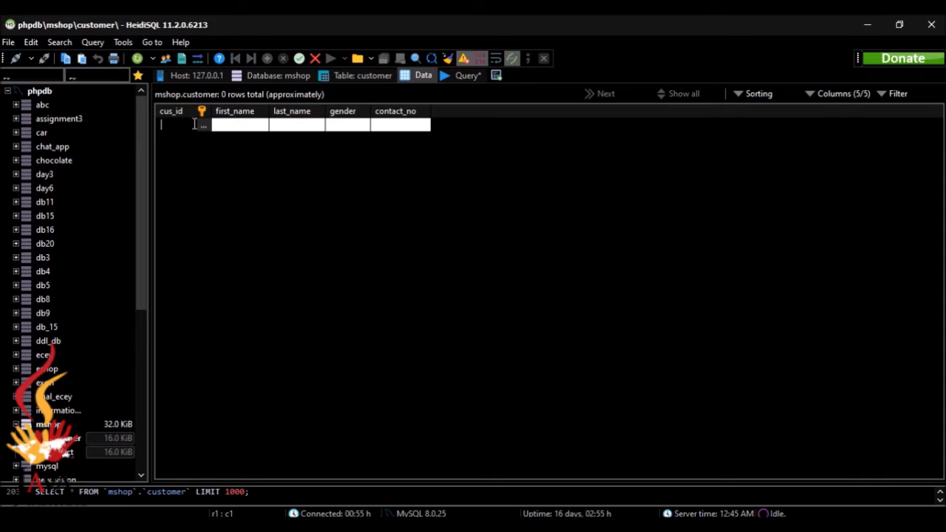
pyautogui.write('cus')
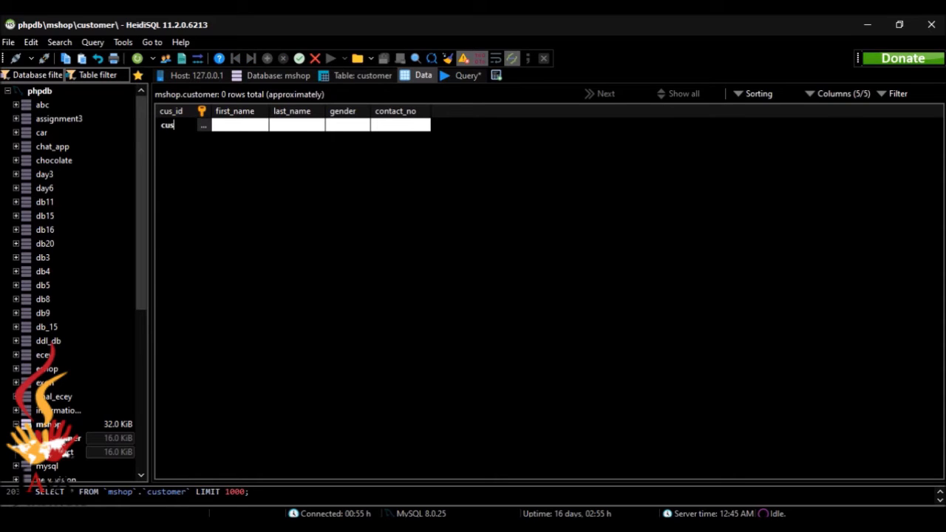
pyautogui.write('1')
pyautogui.hotkey('alt', 'Tab')
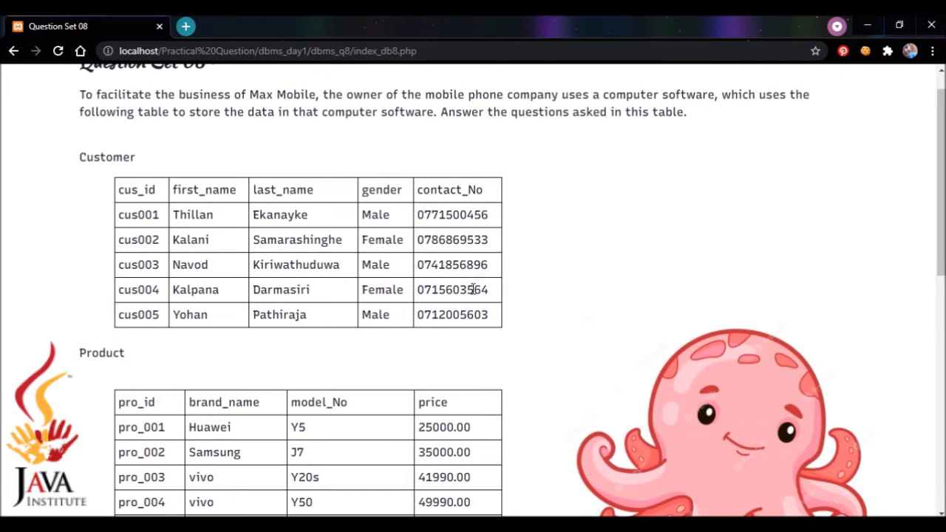
pyautogui.hotkey('alt', 'Tab')
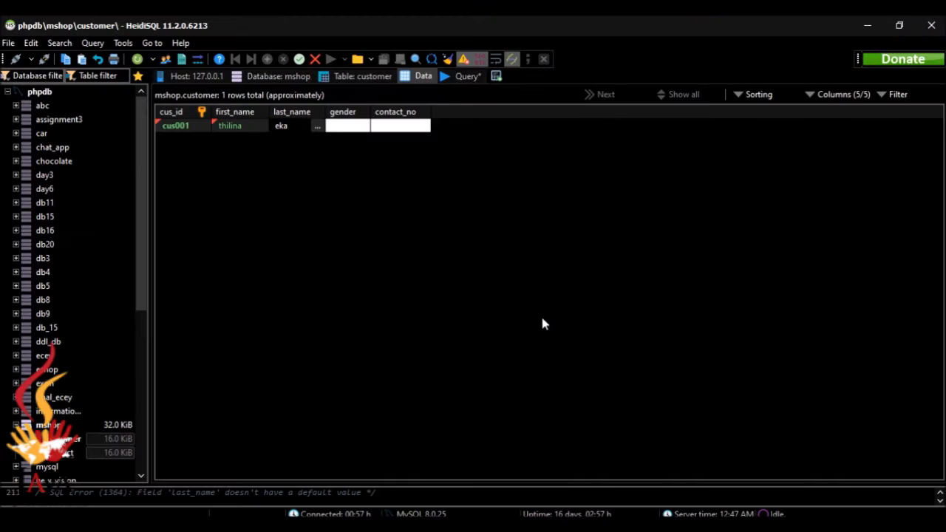
pyautogui.write('nayka')
pyautogui.hotkey('alt', 'Tab')
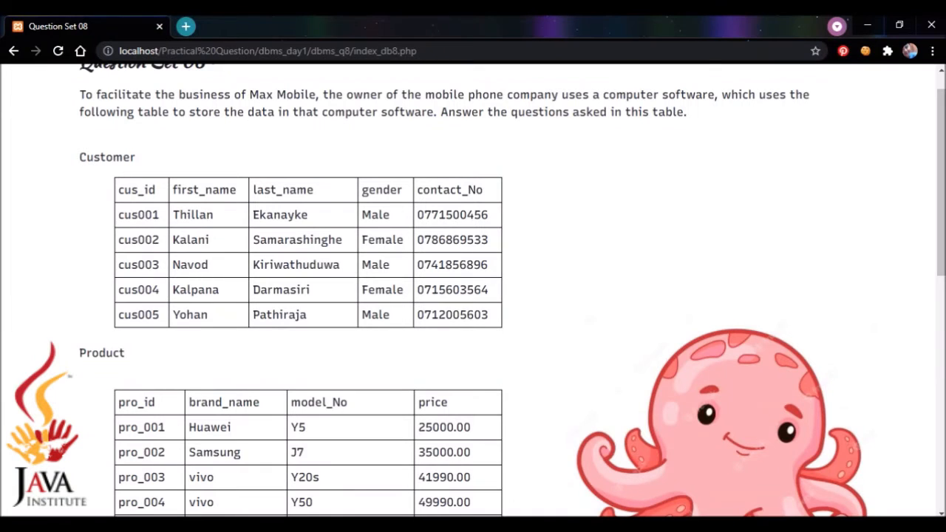
pyautogui.hotkey('alt', 'Tab')
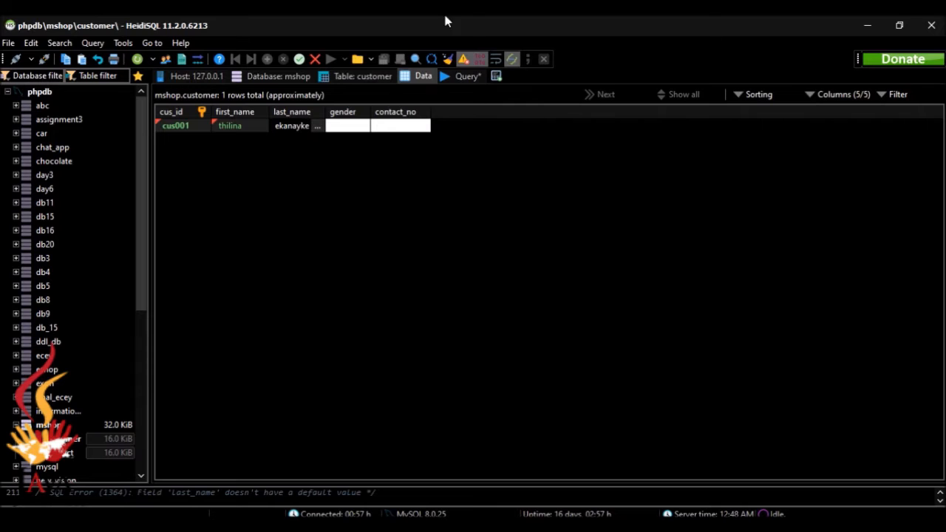
# Set the row's gender to Male, enter the contact number and post the row.
pyautogui.click(357, 128)
pyautogui.write('Mal')
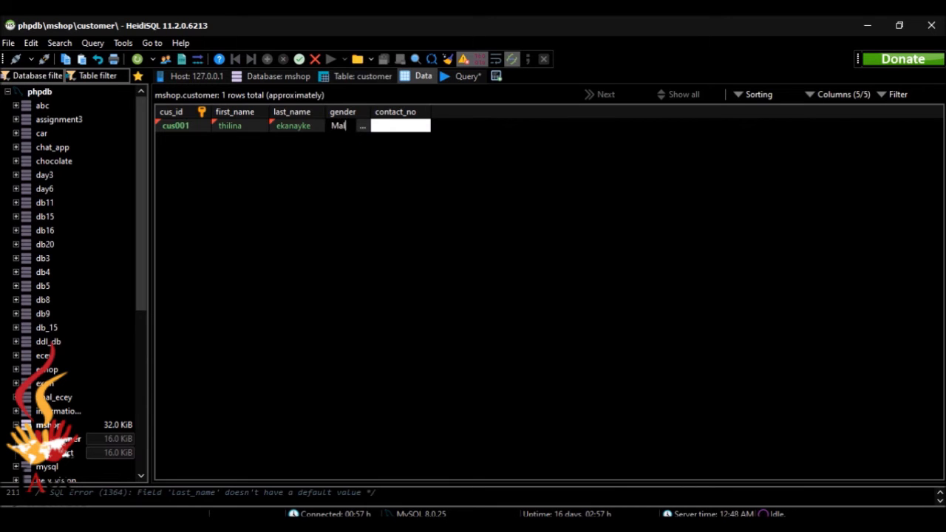
pyautogui.hotkey('alt', 'Tab')
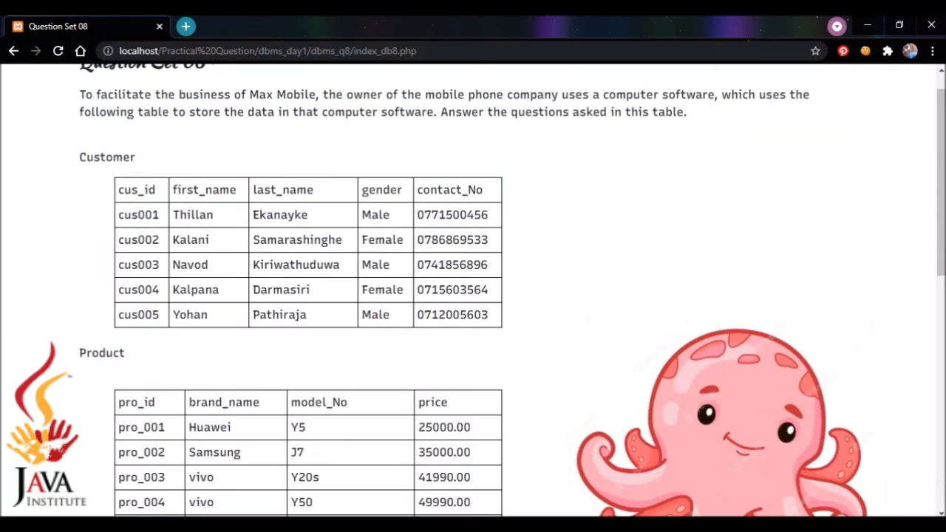
pyautogui.hotkey('alt', 'Tab')
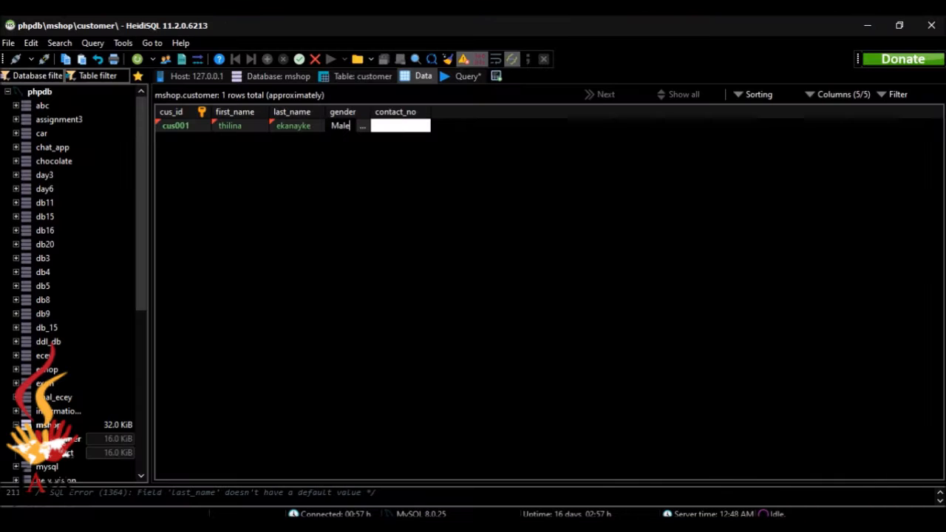
pyautogui.click(411, 127)
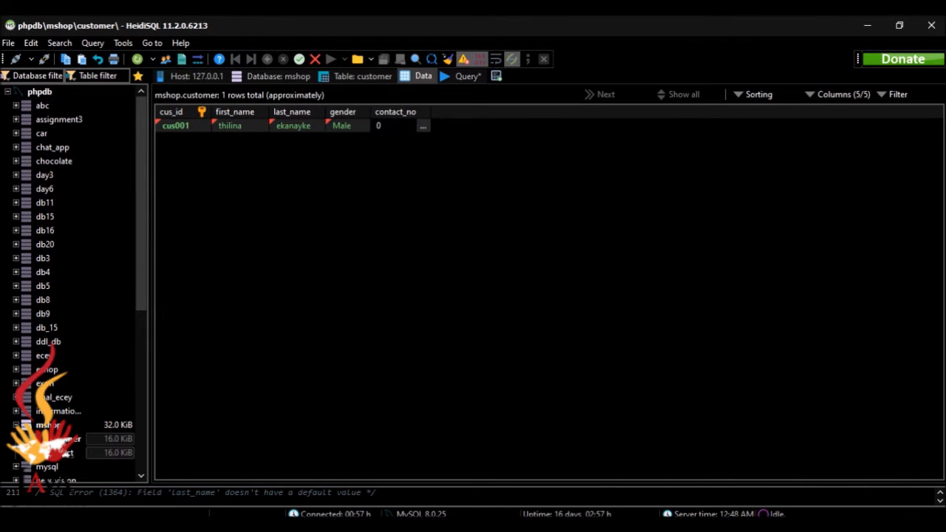
pyautogui.hotkey('alt', 'Tab')
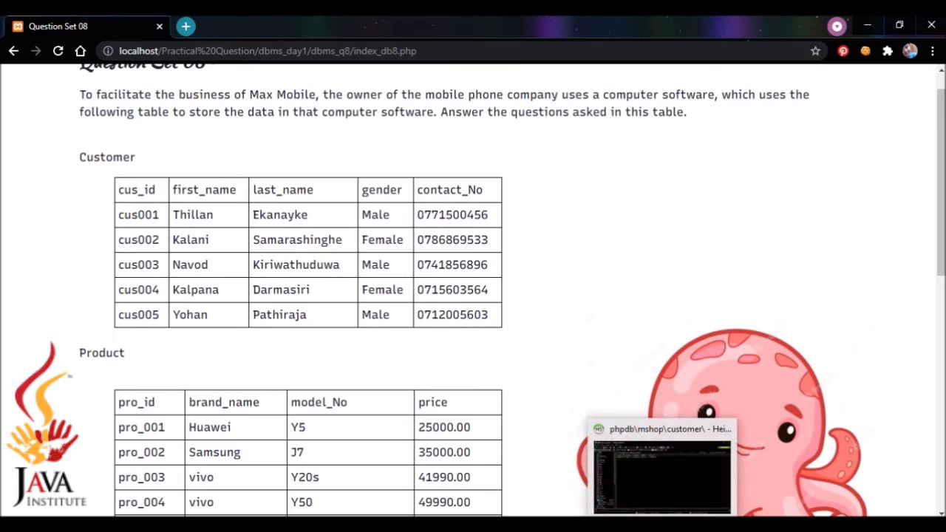
pyautogui.hotkey('alt', 'Tab')
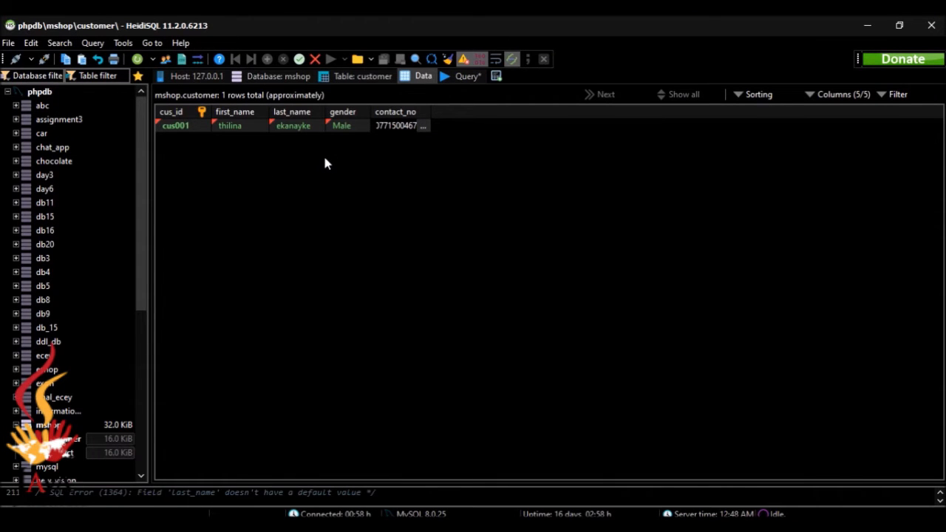
pyautogui.press('Return')
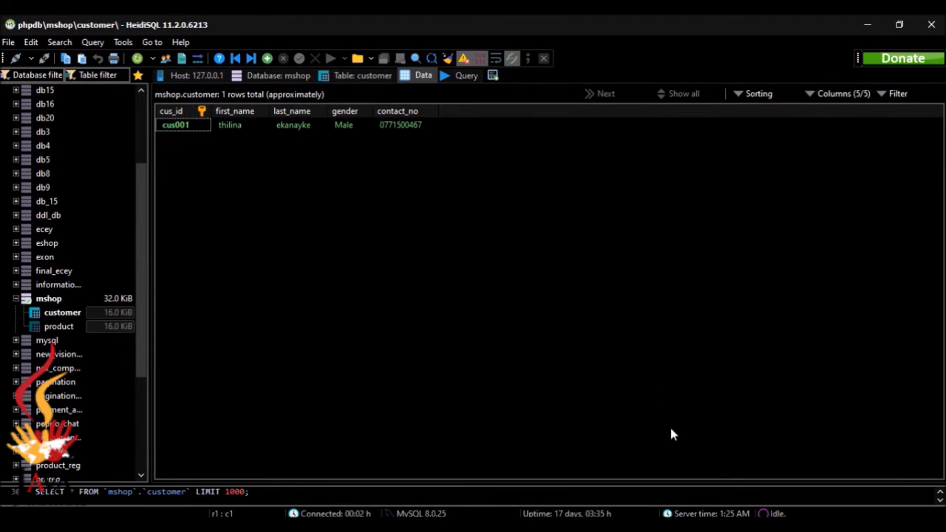
# Insert a second customer row and enter its customer ID and first name.
pyautogui.click(690, 528)
pyautogui.click(268, 59)
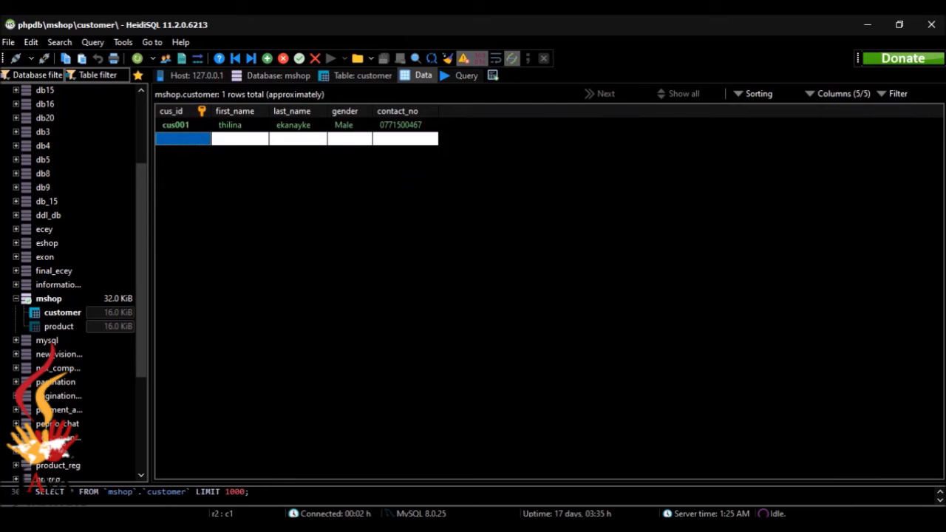
pyautogui.click(636, 493)
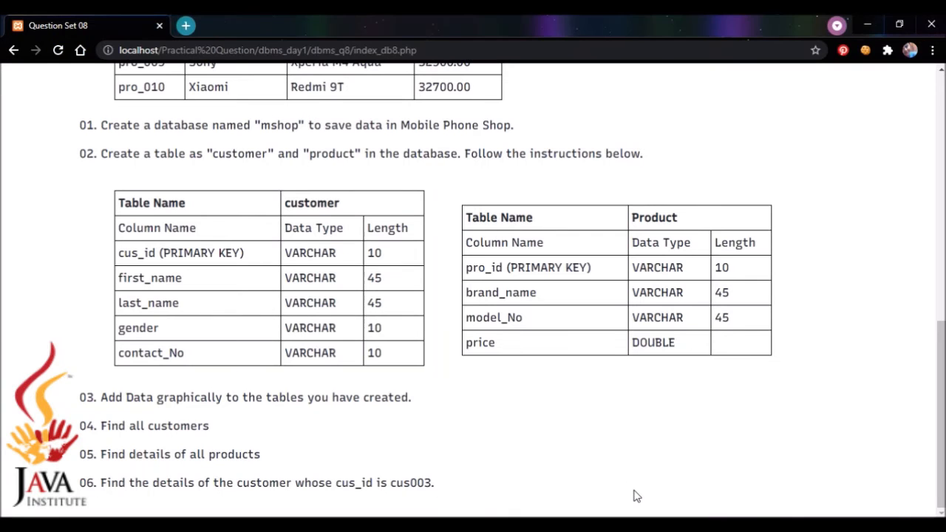
pyautogui.moveTo(935, 339); pyautogui.dragTo(940, 111)
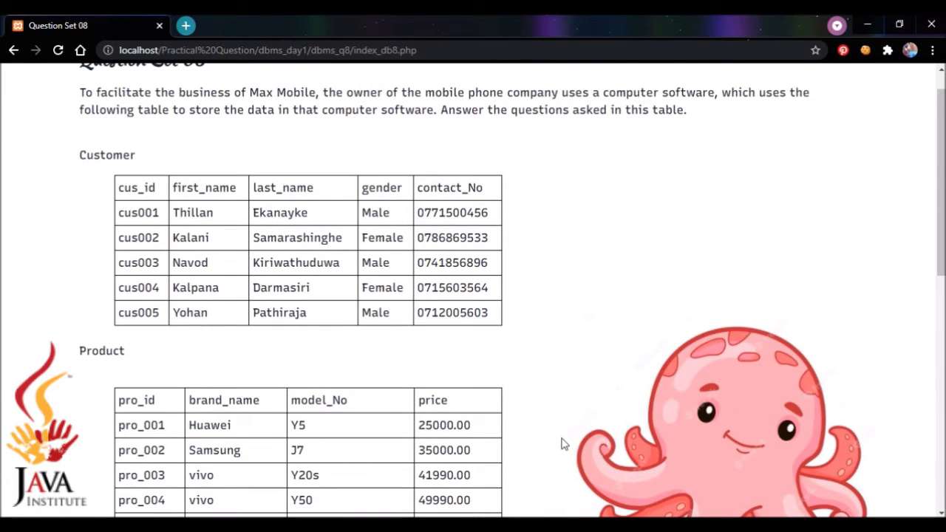
pyautogui.hotkey('alt', 'Tab')
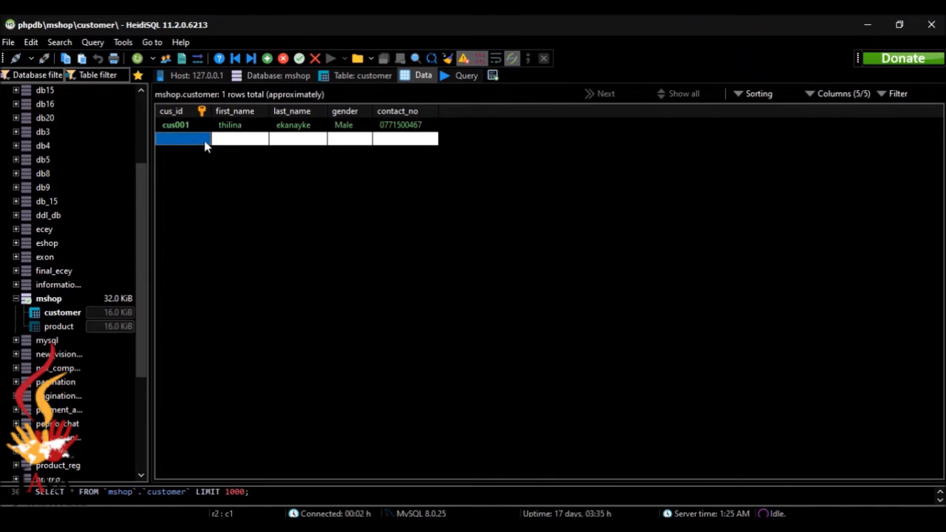
pyautogui.write('cus')
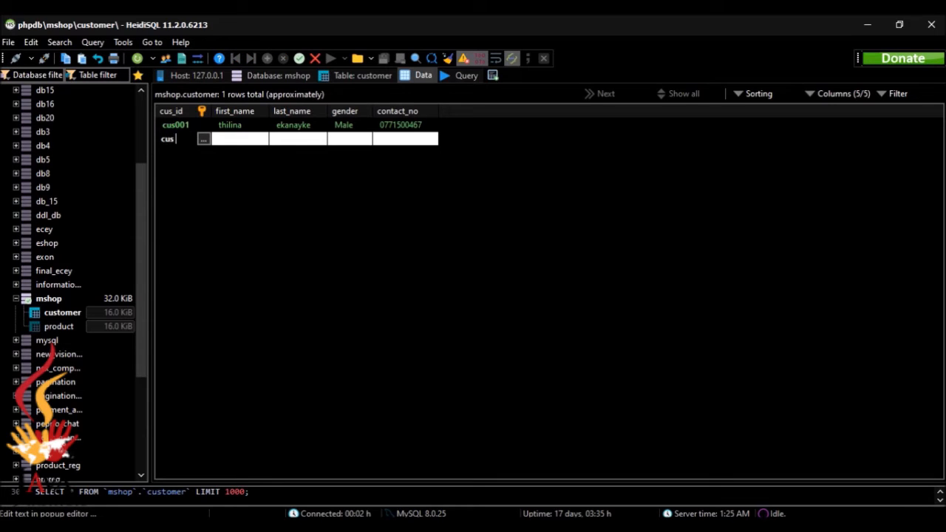
pyautogui.write('002')
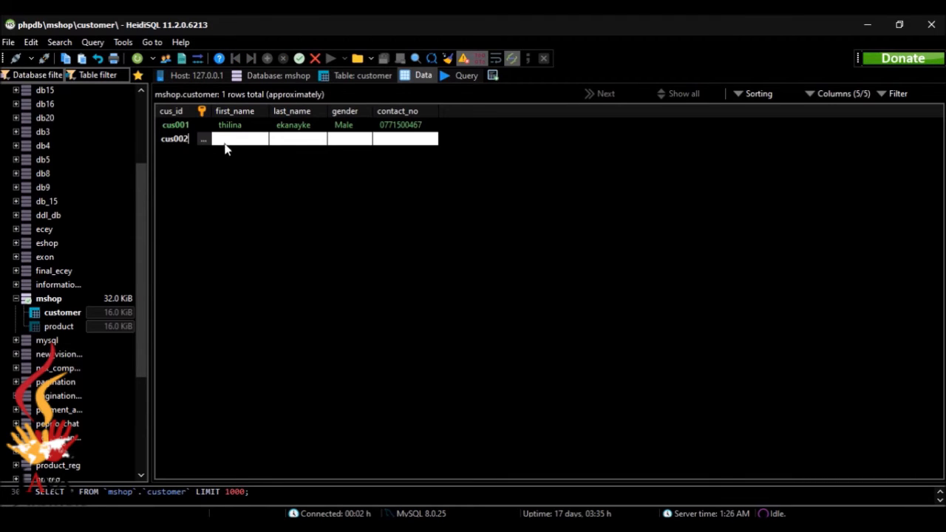
pyautogui.press('Tab')
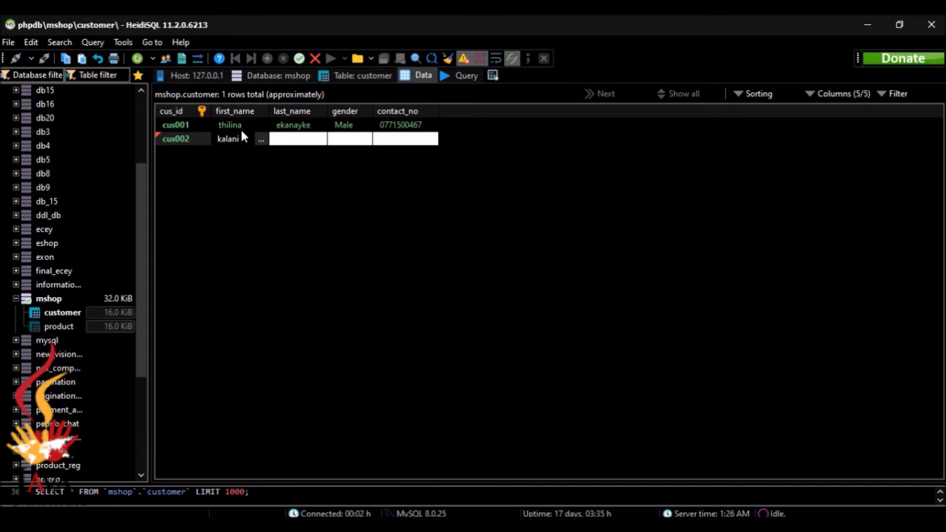
pyautogui.moveTo(599, 526)
pyautogui.click(638, 491)
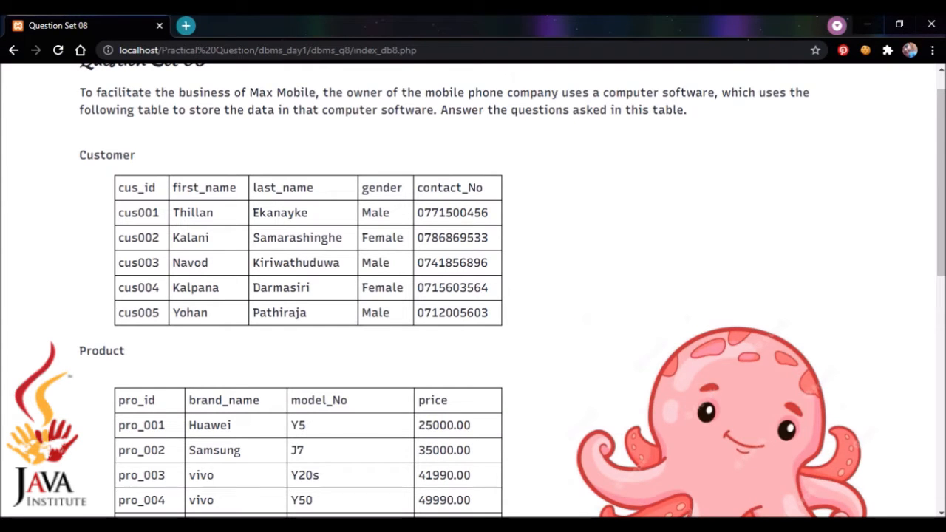
pyautogui.hotkey('alt', 'Tab')
# Enter the second customer's surname and widen the last_name column to show it fully.
pyautogui.click(309, 138)
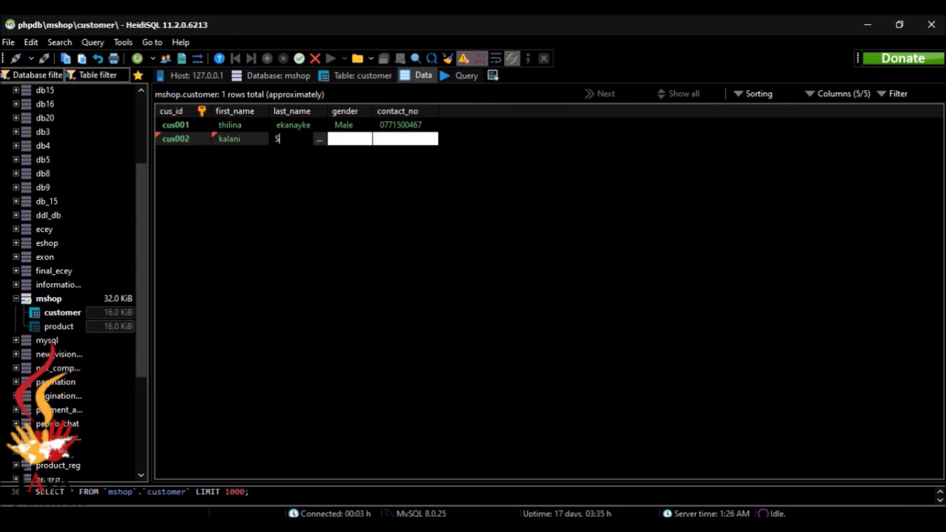
pyautogui.click(657, 478)
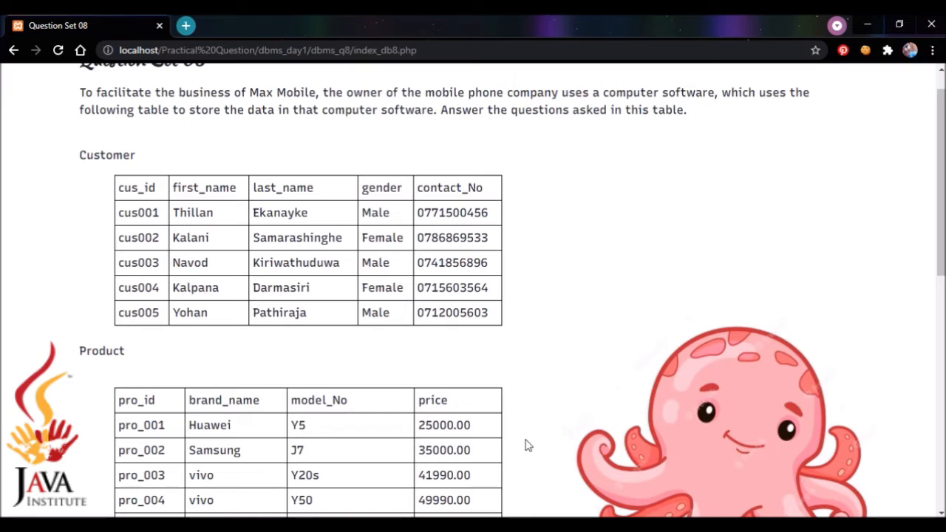
pyautogui.hotkey('alt', 'Tab')
pyautogui.doubleClick(351, 143)
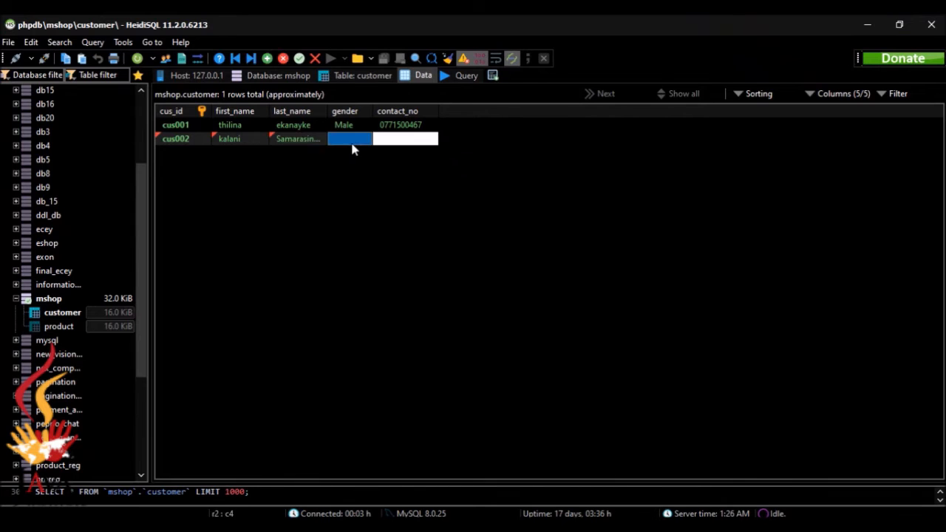
pyautogui.write('F')
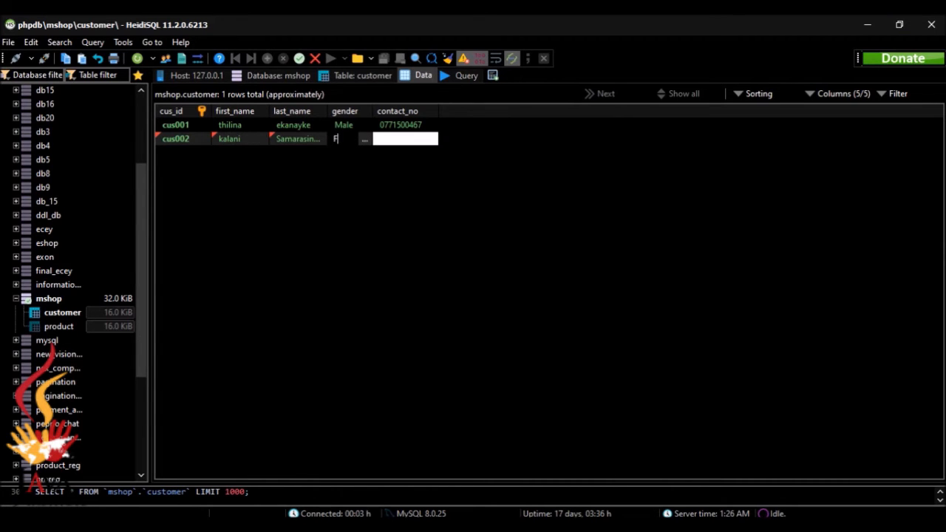
pyautogui.write('emale')
pyautogui.moveTo(327, 111); pyautogui.dragTo(345, 111)
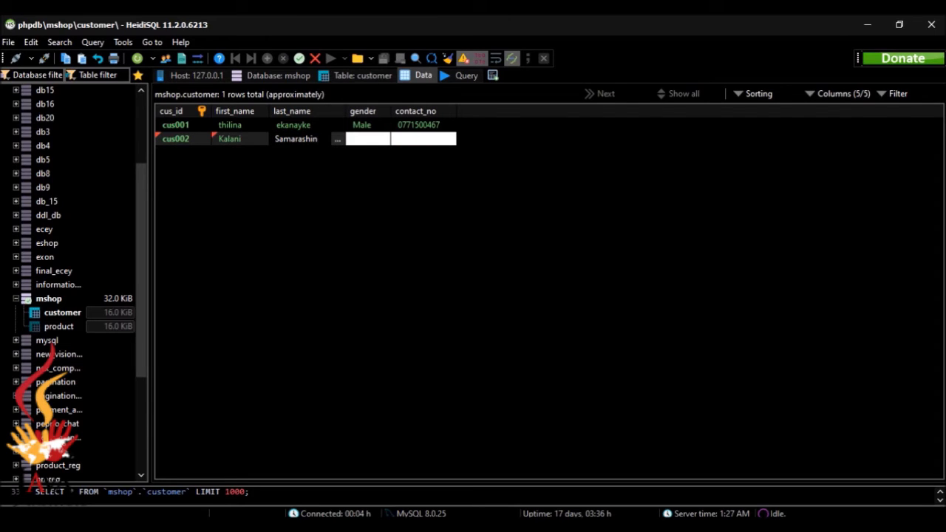
pyautogui.write('ghe')
# Set gender to Female, paste the contact number from the question sheet and save the row.
pyautogui.click(366, 139)
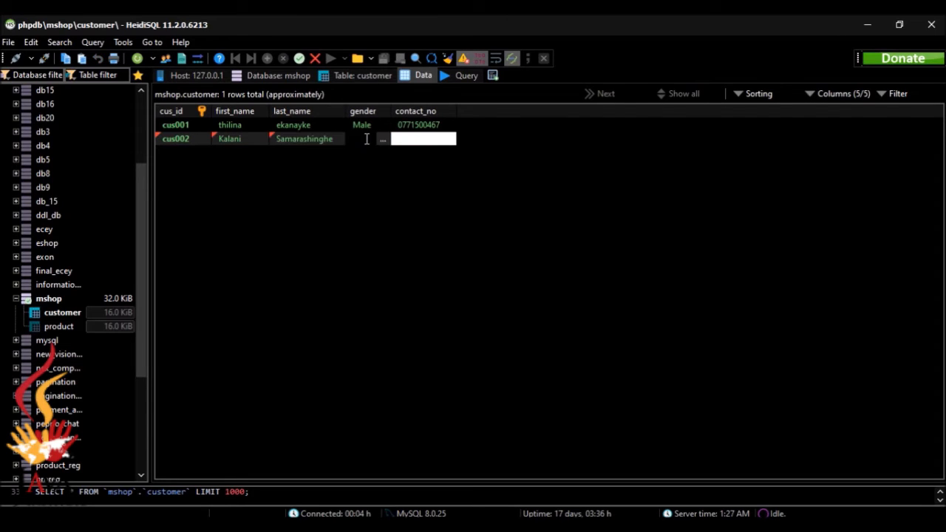
pyautogui.write('Female')
pyautogui.click(405, 142)
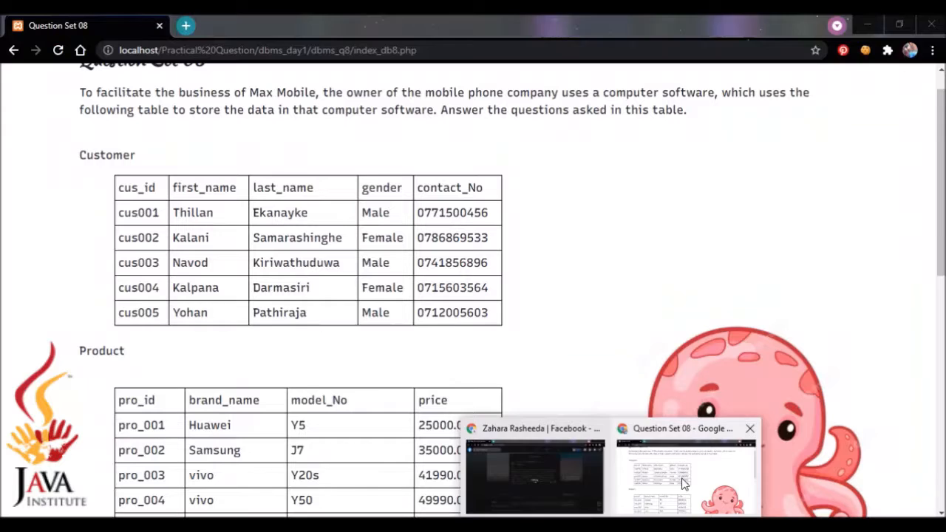
pyautogui.click(678, 476)
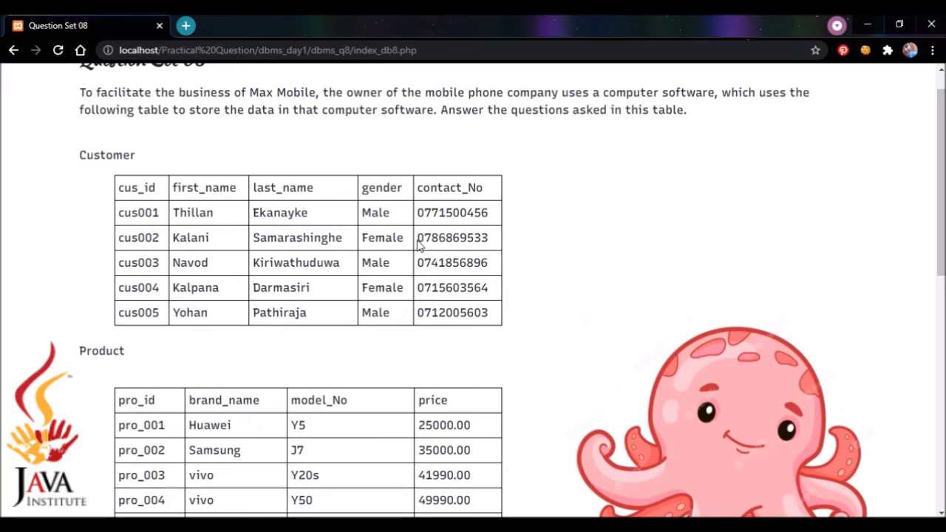
pyautogui.moveTo(418, 239); pyautogui.dragTo(486, 244)
pyautogui.hotkey('ctrl', 'c')
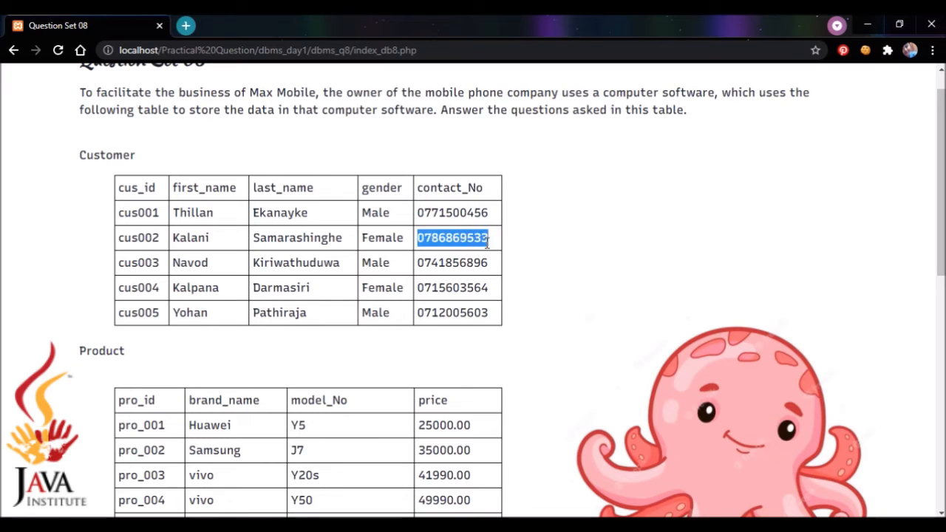
pyautogui.click(571, 222)
pyautogui.hotkey('alt', 'Tab')
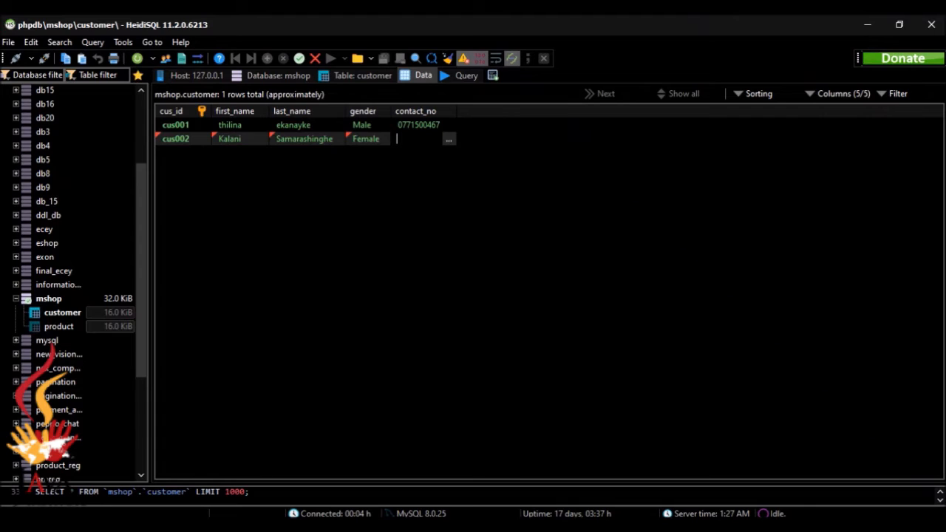
pyautogui.hotkey('ctrl', 'v')
pyautogui.press('Return')
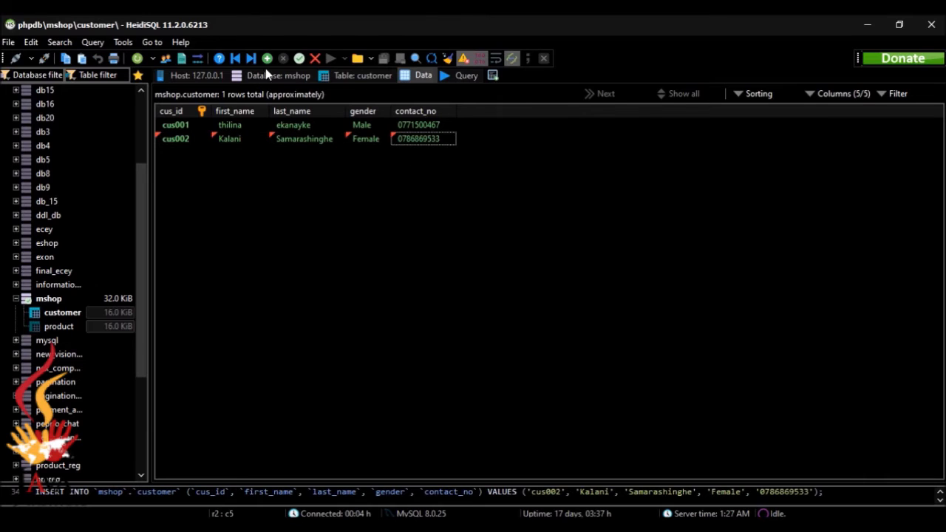
# Add a third customer row with its customer ID, first and last name, and gender Male.
pyautogui.click(267, 59)
pyautogui.hotkey('alt', 'Tab')
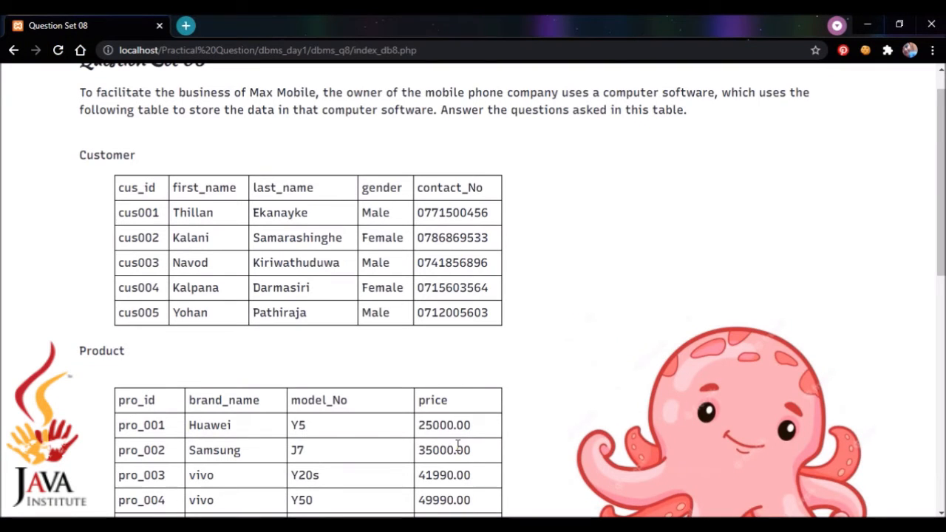
pyautogui.hotkey('alt', 'Tab')
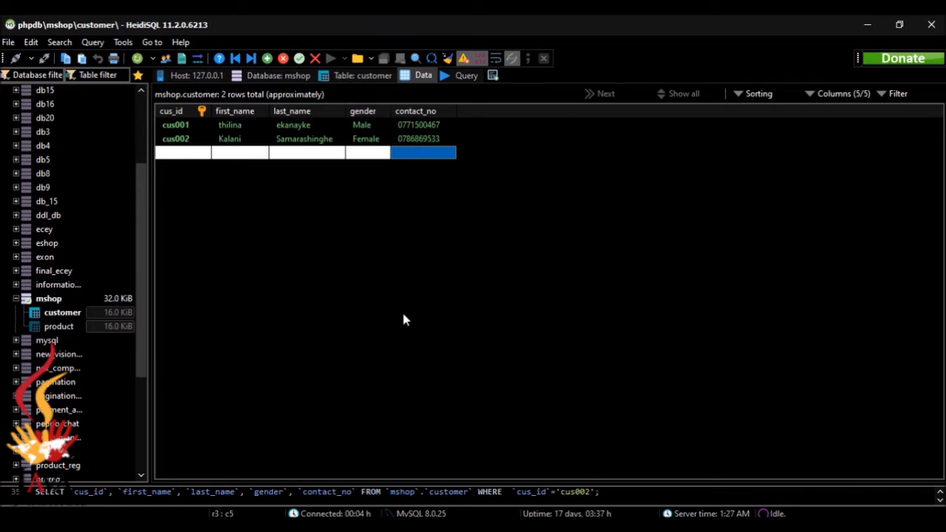
pyautogui.doubleClick(188, 157)
pyautogui.write('cus0')
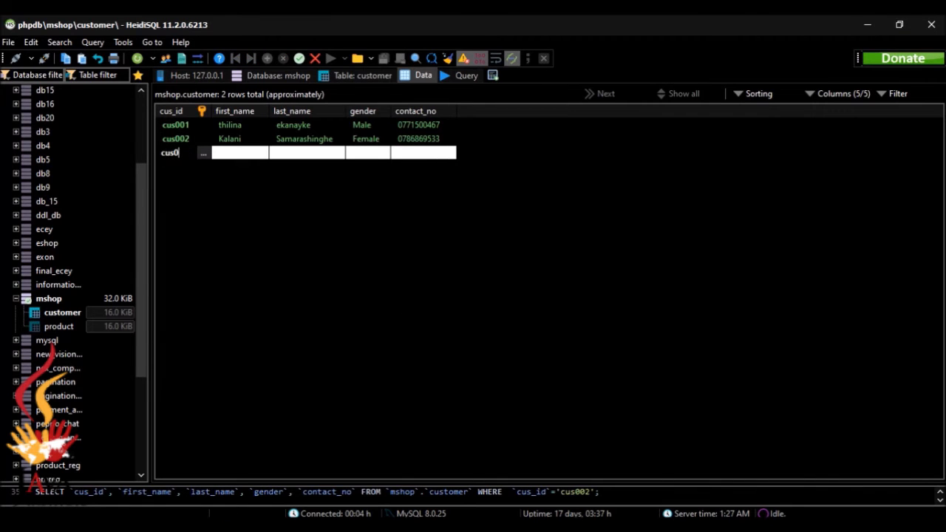
pyautogui.write('03')
pyautogui.doubleClick(231, 154)
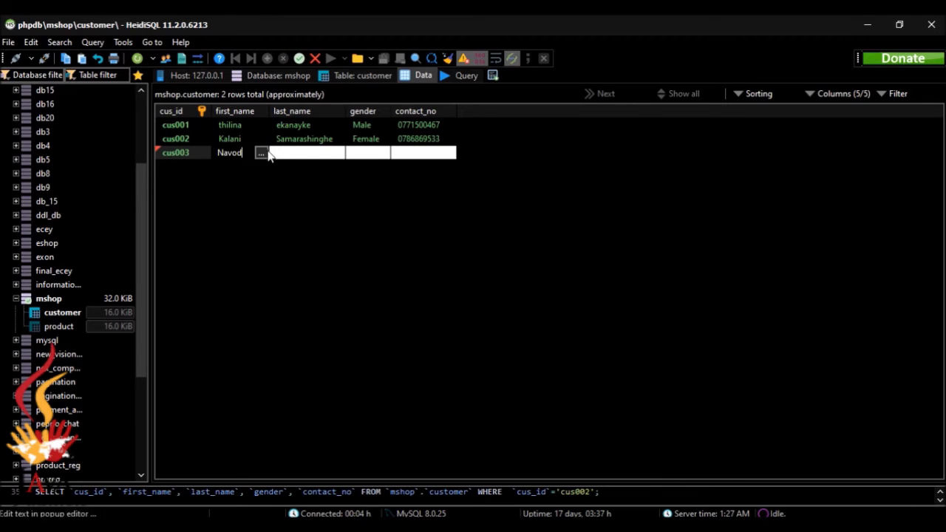
pyautogui.doubleClick(279, 153)
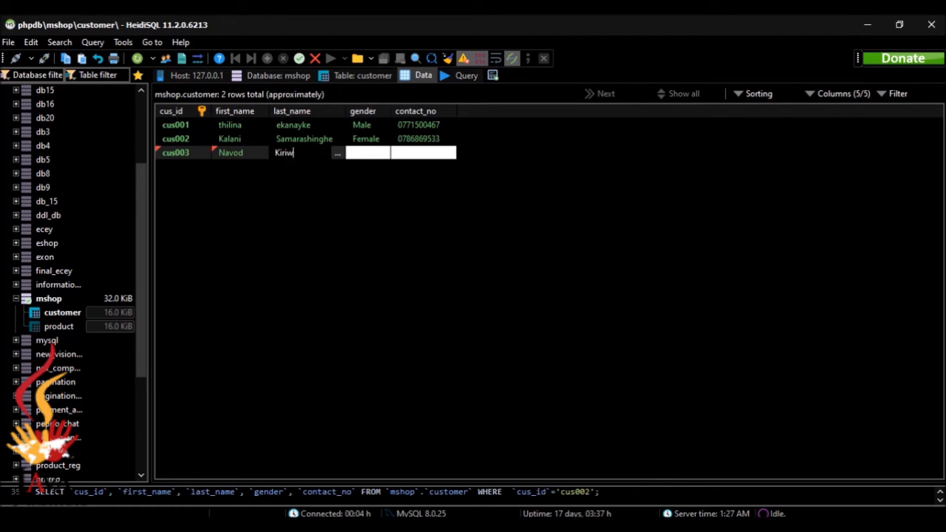
pyautogui.doubleClick(354, 151)
pyautogui.write('Male')
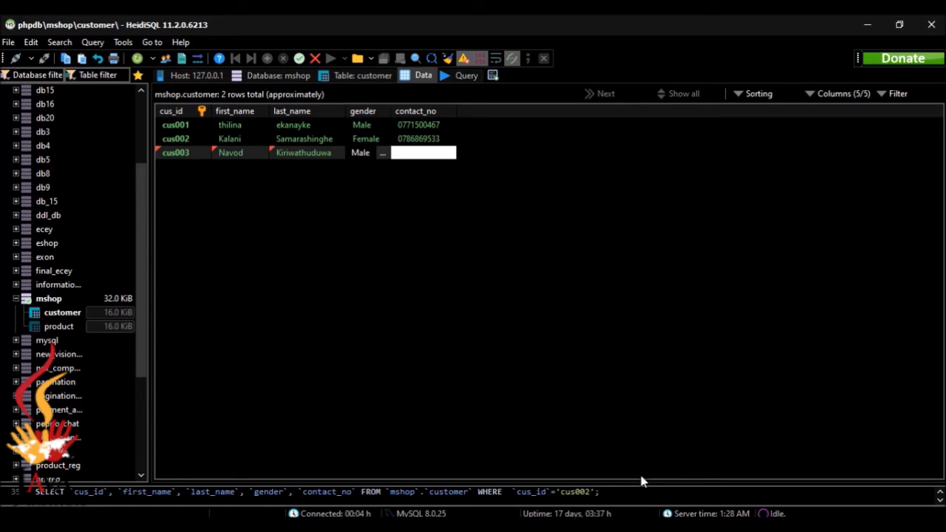
# Copy the third customer's contact number from the question sheet into contact_no and commit it.
pyautogui.click(675, 480)
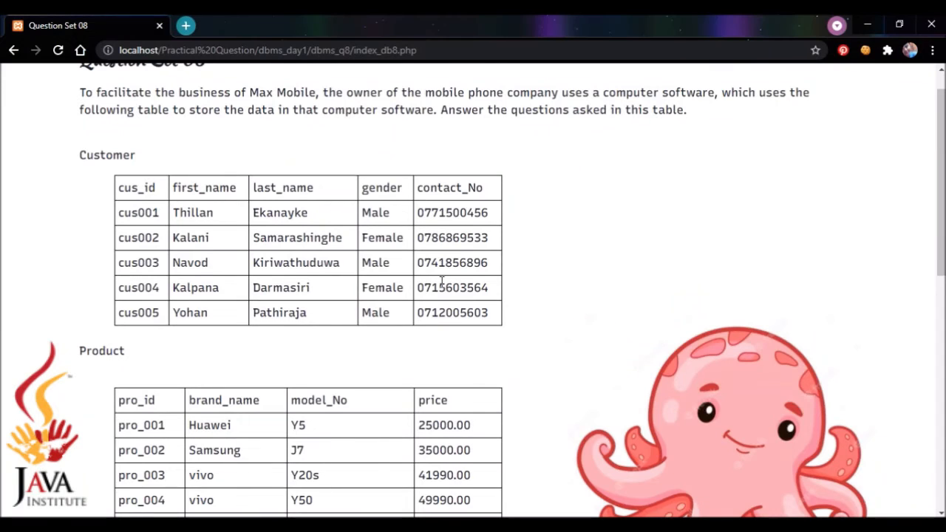
pyautogui.moveTo(421, 264); pyautogui.dragTo(492, 270)
pyautogui.hotkey('ctrl', 'c')
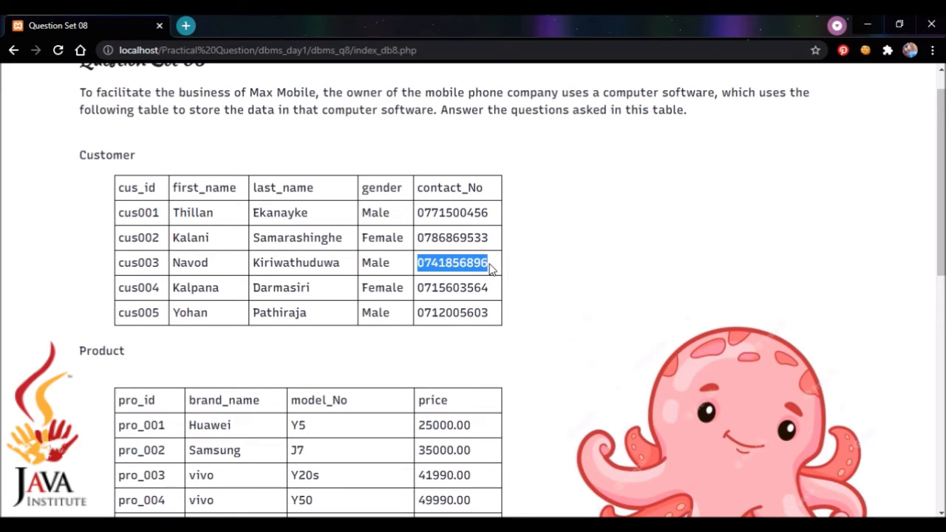
pyautogui.hotkey('alt', 'Tab')
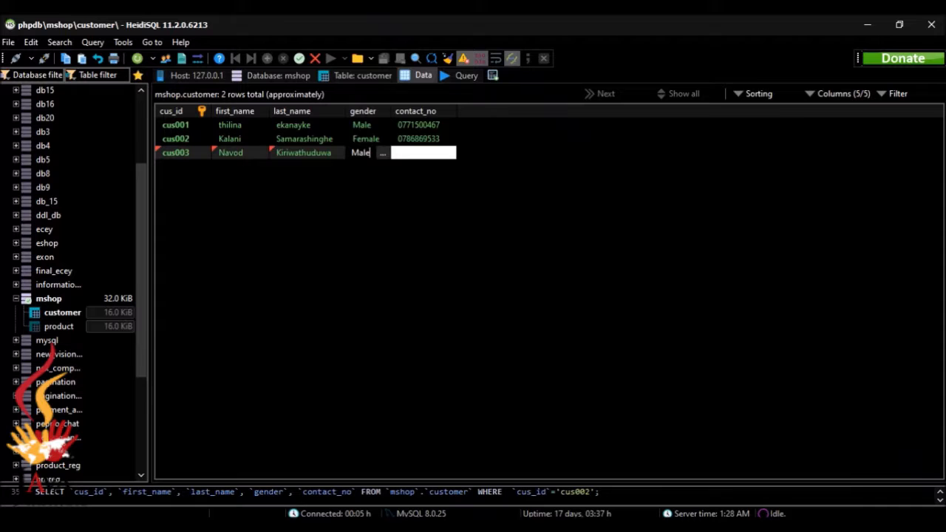
pyautogui.doubleClick(424, 153)
pyautogui.hotkey('ctrl', 'v')
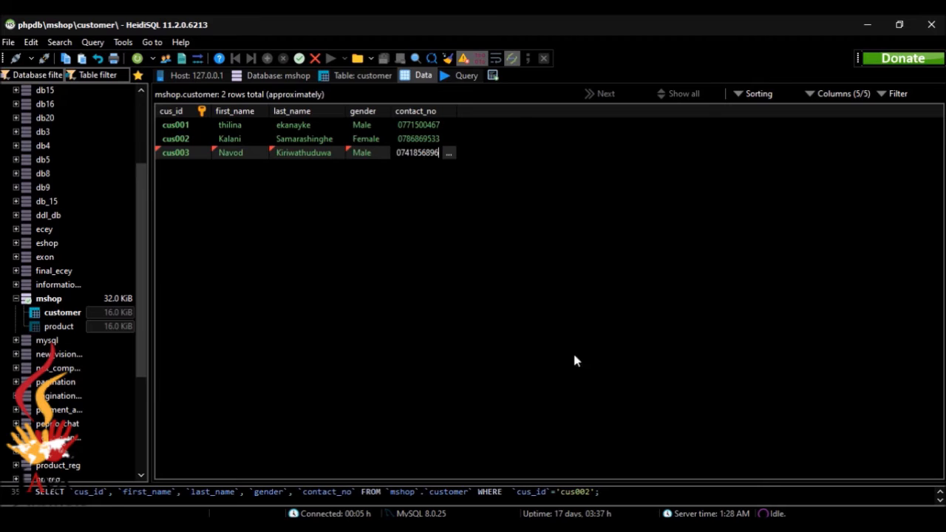
pyautogui.moveTo(611, 525)
pyautogui.click(656, 491)
pyautogui.click(219, 315)
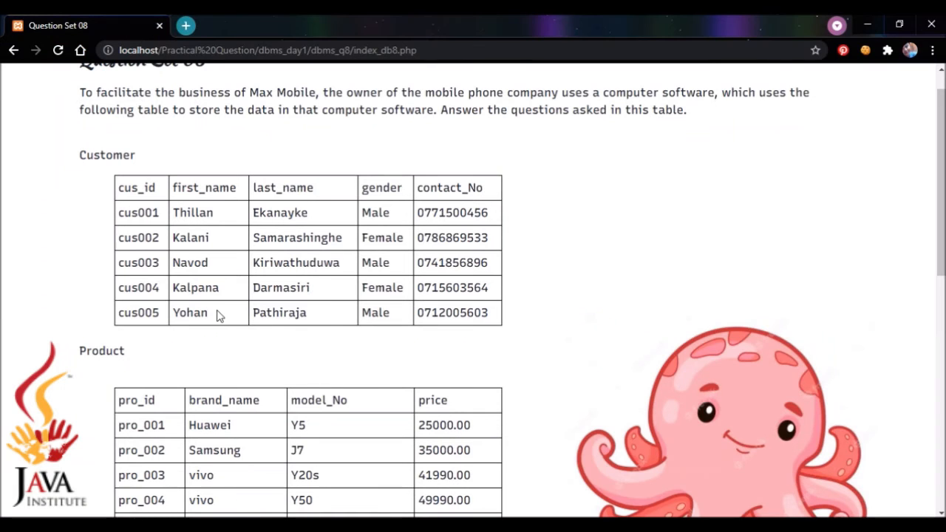
pyautogui.click(538, 479)
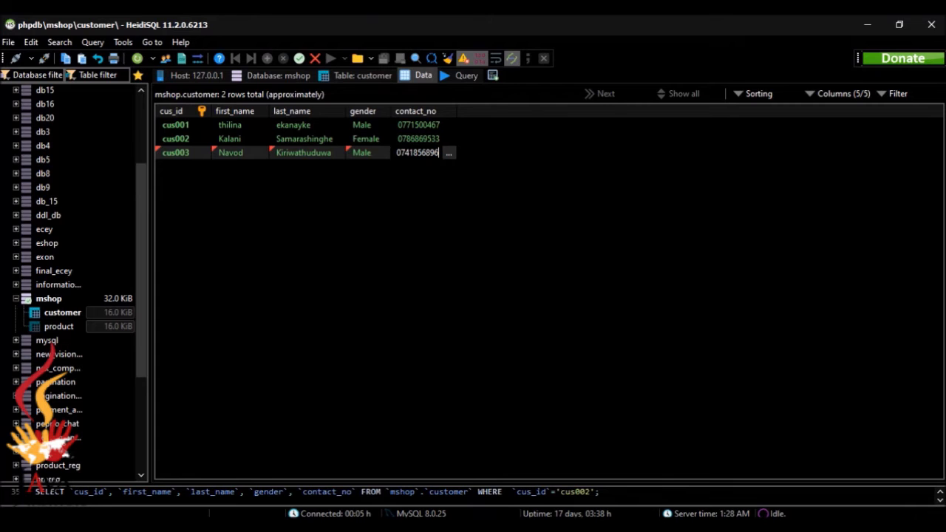
pyautogui.press('Return')
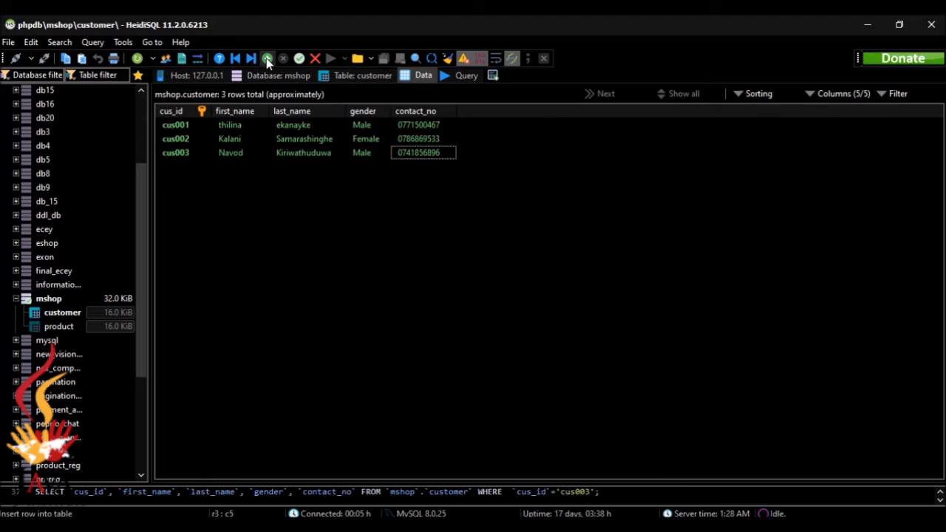
# Start a new row and enter the fourth customer's ID, first name and last name.
pyautogui.click(267, 57)
pyautogui.click(188, 164)
pyautogui.write('cus004')
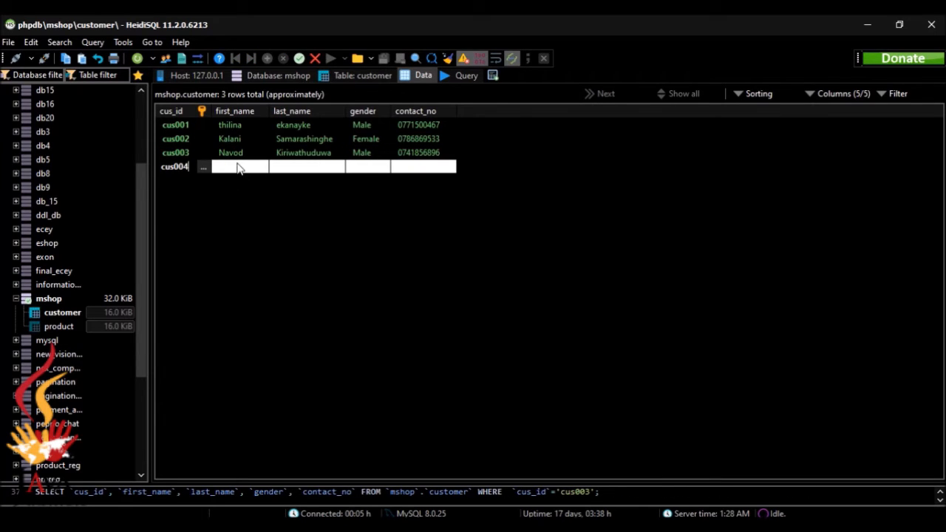
pyautogui.press('Tab')
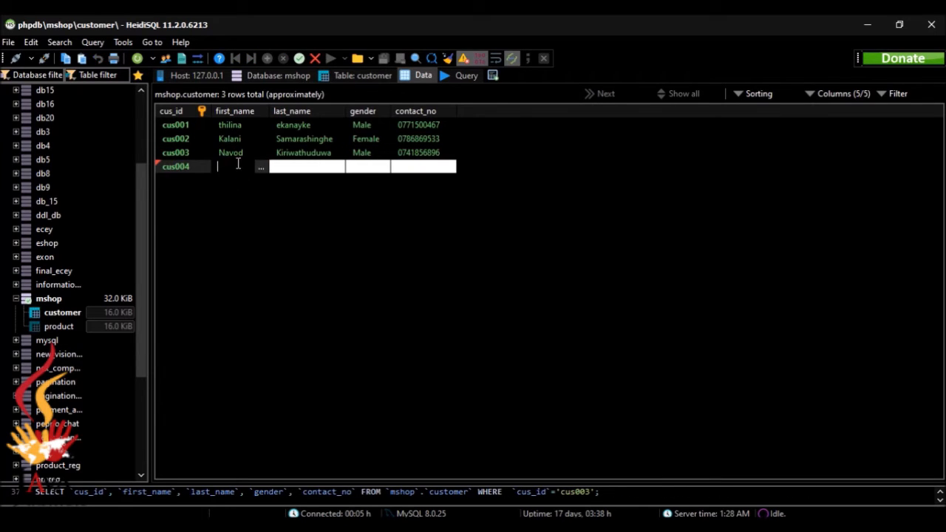
pyautogui.click(284, 166)
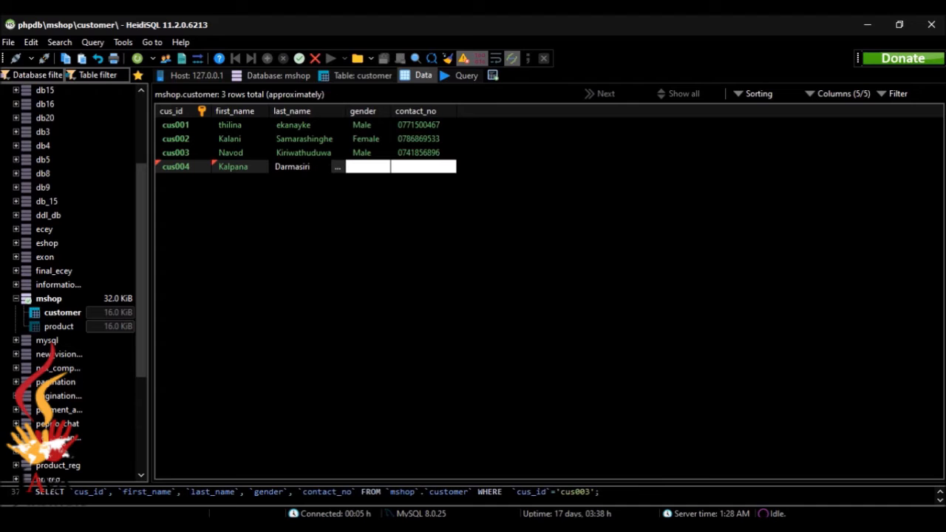
# Set gender to Female, paste the contact number and save the fourth customer row.
pyautogui.moveTo(613, 526)
pyautogui.moveTo(656, 495)
pyautogui.doubleClick(375, 167)
pyautogui.write('Female')
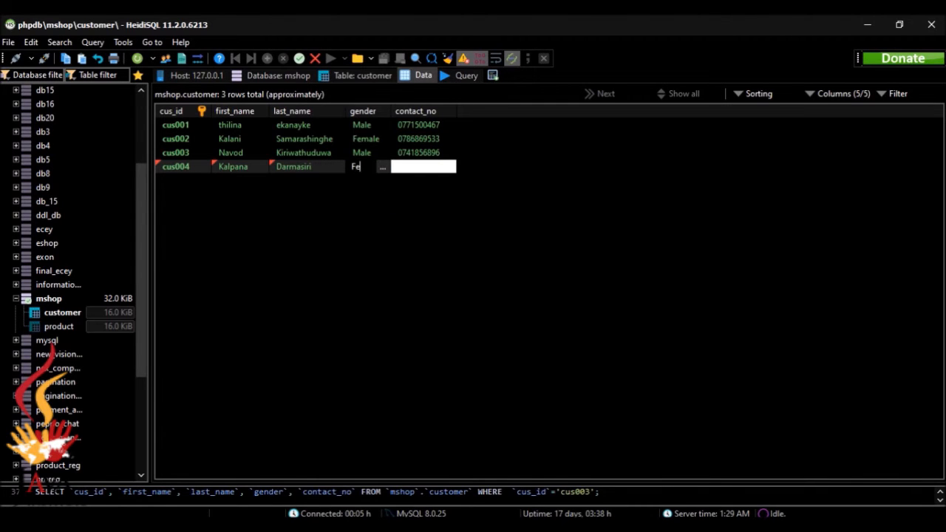
pyautogui.click(409, 170)
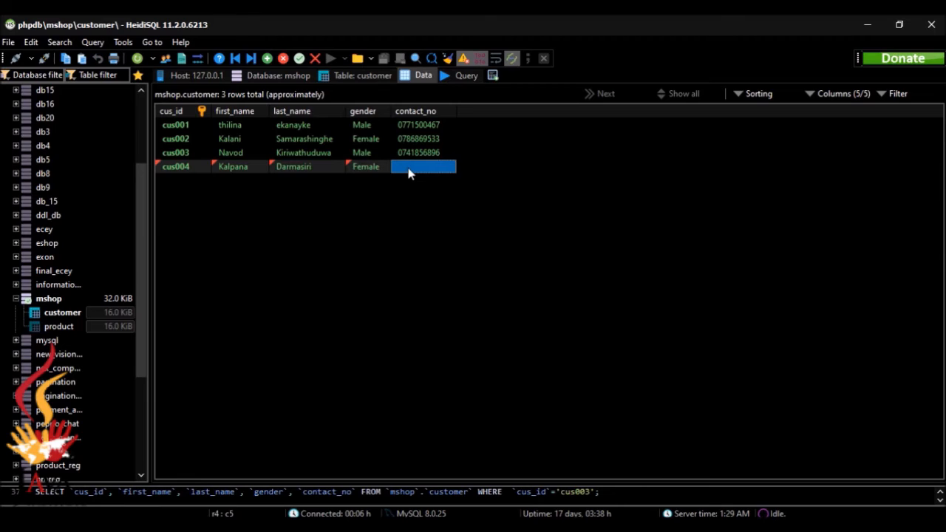
pyautogui.hotkey('ctrl', 'v')
pyautogui.click(432, 219)
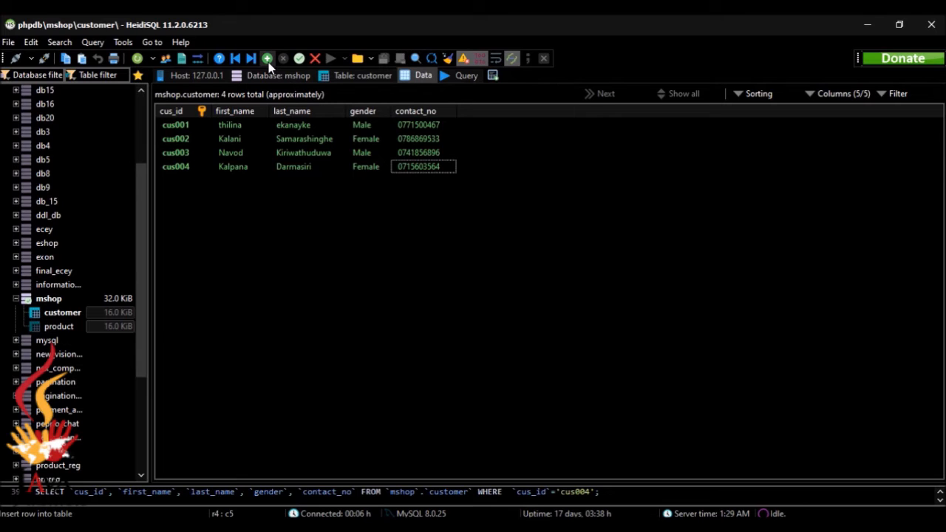
pyautogui.click(621, 525)
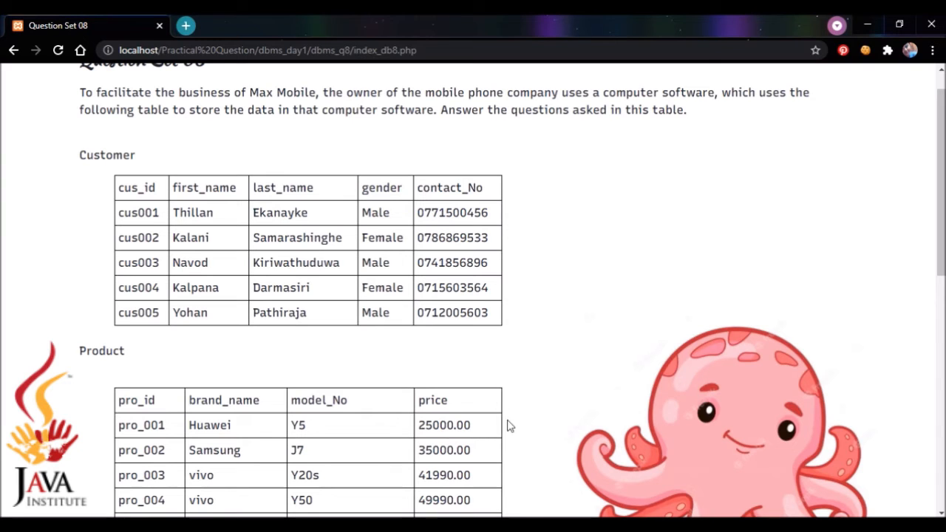
pyautogui.click(641, 525)
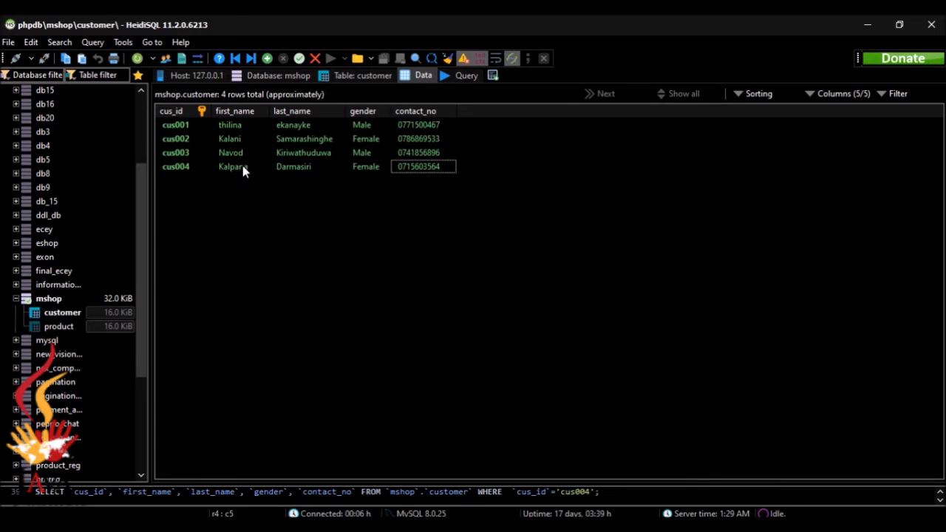
# Insert a fifth customer row and enter its customer ID, first name and last name.
pyautogui.click(268, 59)
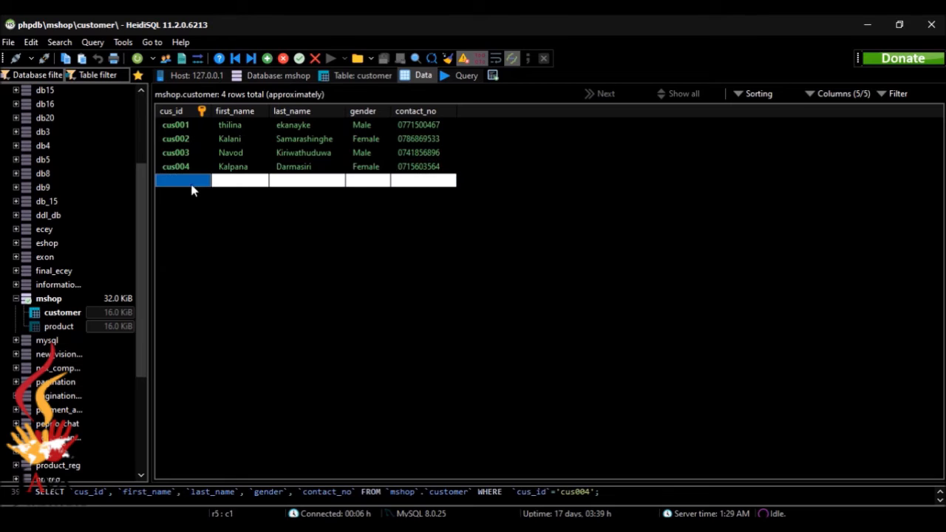
pyautogui.click(192, 186)
pyautogui.write('cus')
pyautogui.write('005')
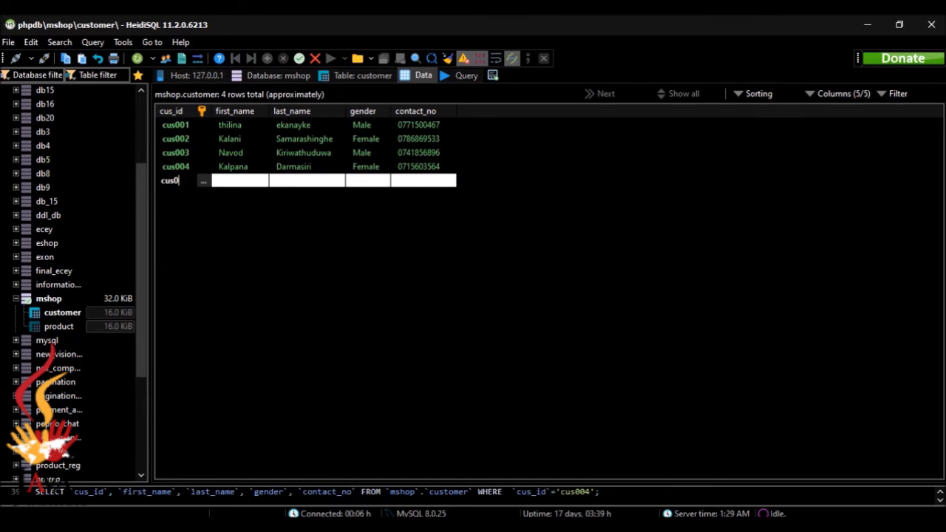
pyautogui.click(225, 184)
pyautogui.click(226, 183)
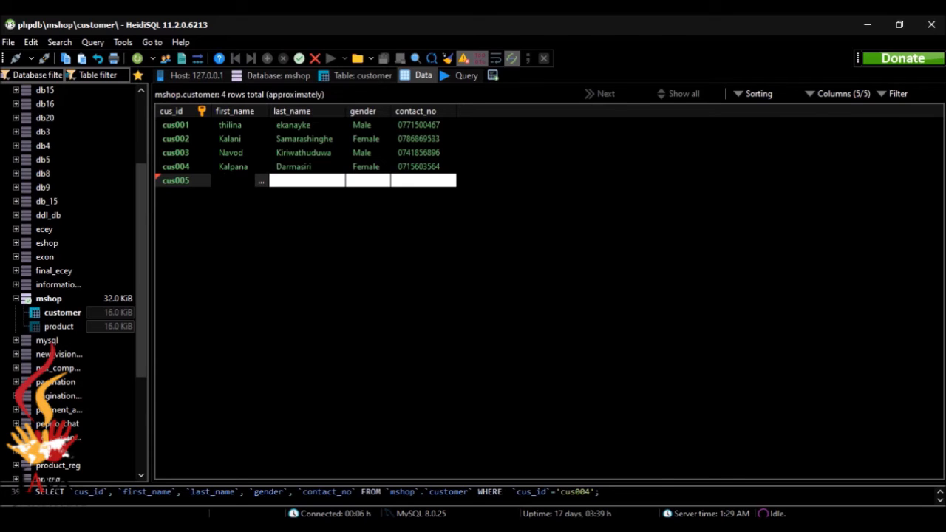
pyautogui.click(279, 184)
pyautogui.click(279, 182)
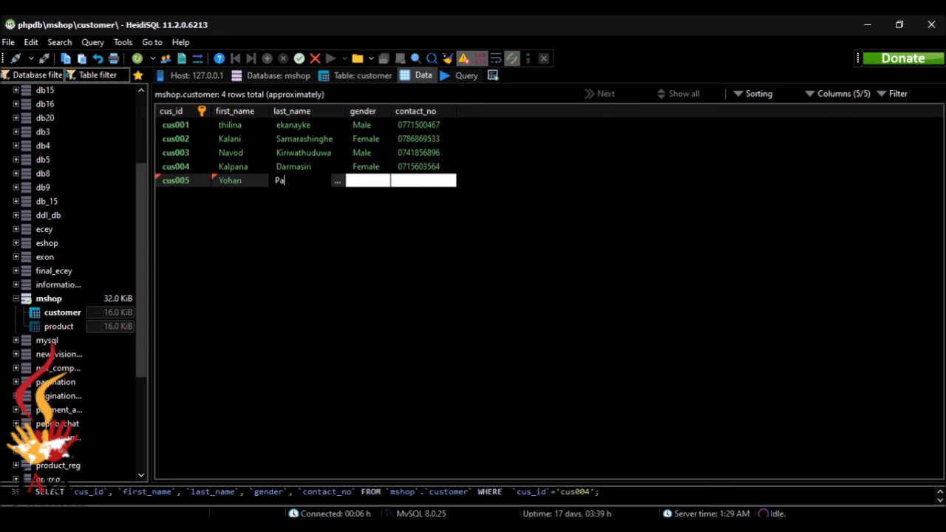
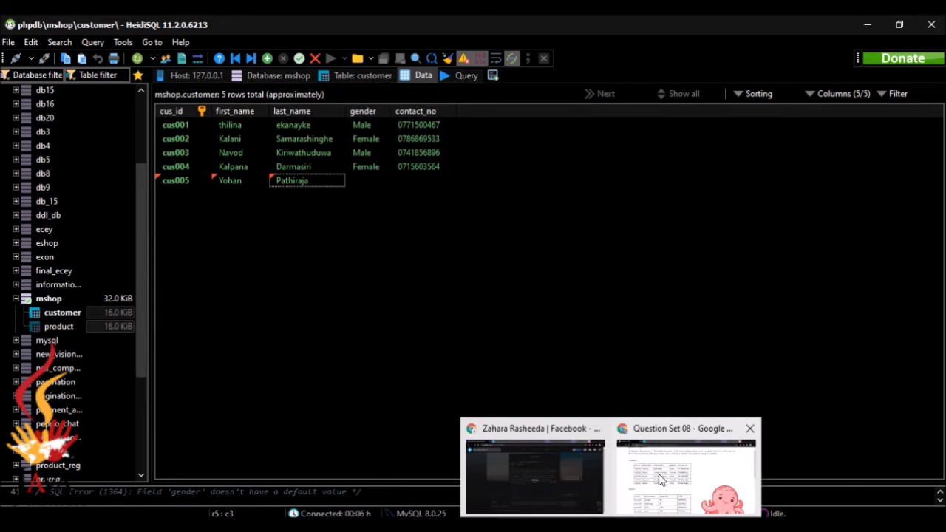
# Set the new customer's gender to Male, paste their contact number, and save the row.
pyautogui.click(662, 477)
pyautogui.hotkey('alt', 'Tab')
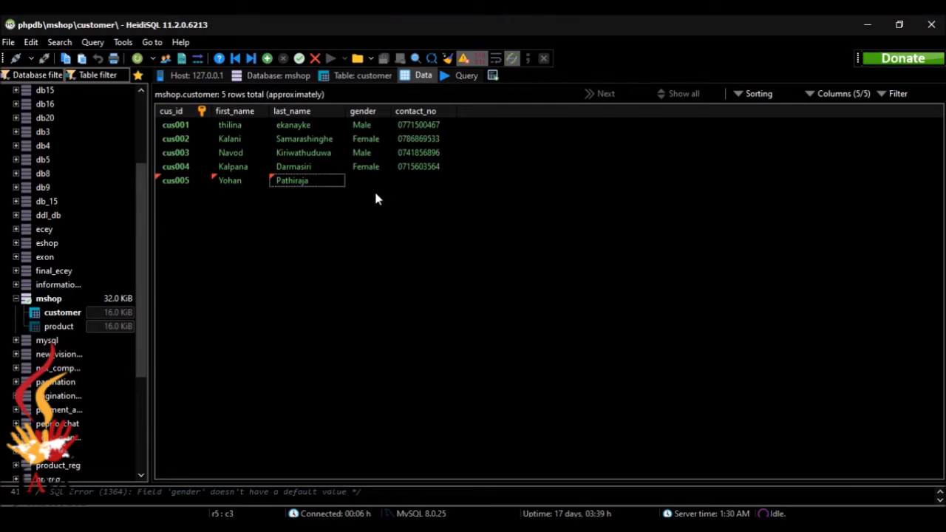
pyautogui.click(374, 183)
pyautogui.click(376, 181)
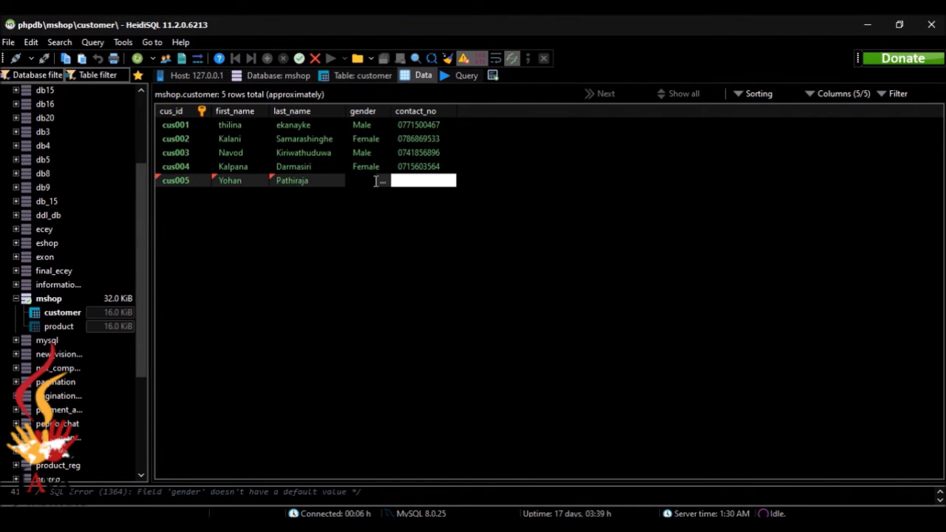
pyautogui.write('Male')
pyautogui.click(405, 180)
pyautogui.click(405, 179)
pyautogui.hotkey('ctrl', 'v')
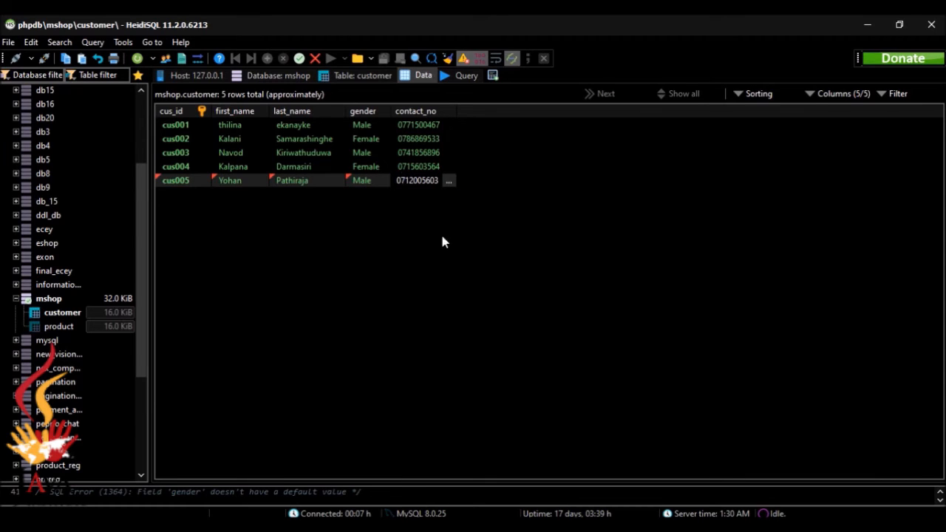
pyautogui.click(465, 258)
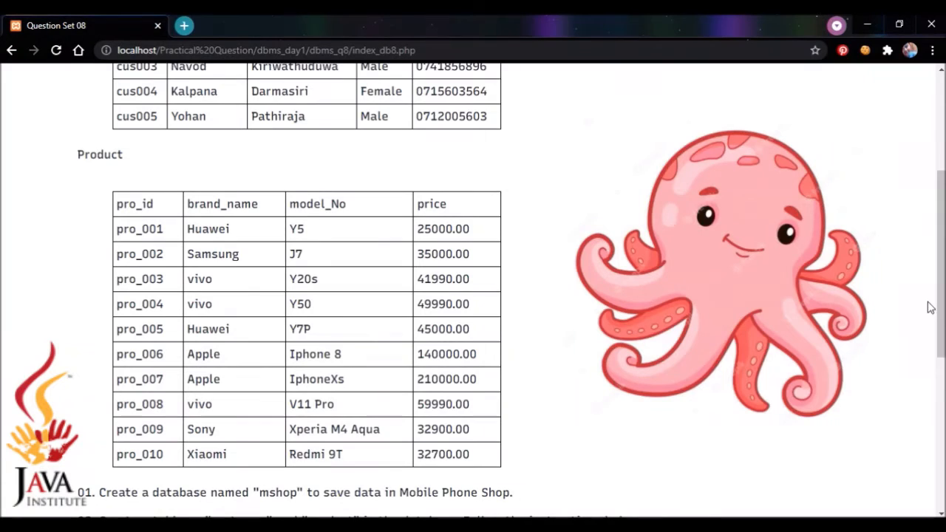
pyautogui.scroll(-1, 511, 290)
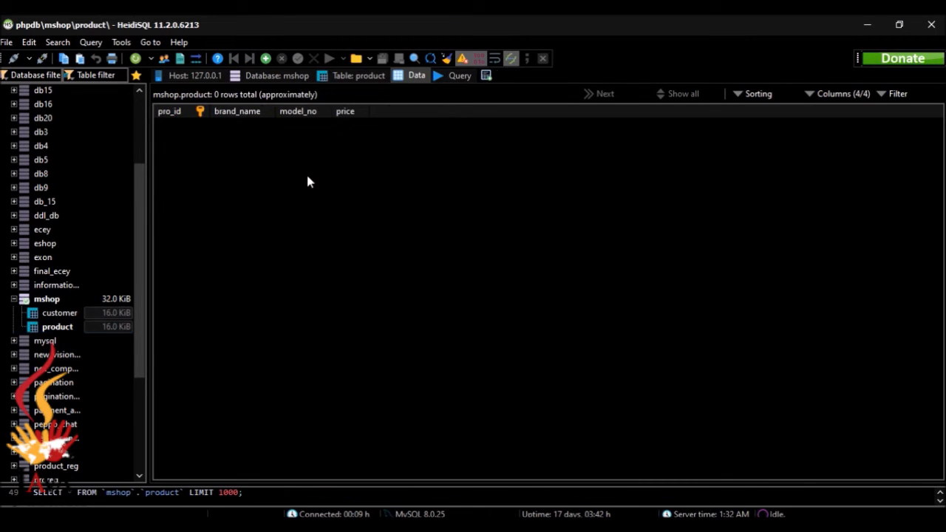
# Add product pro_001: Huawei Y5 priced at 25000.
pyautogui.click(265, 58)
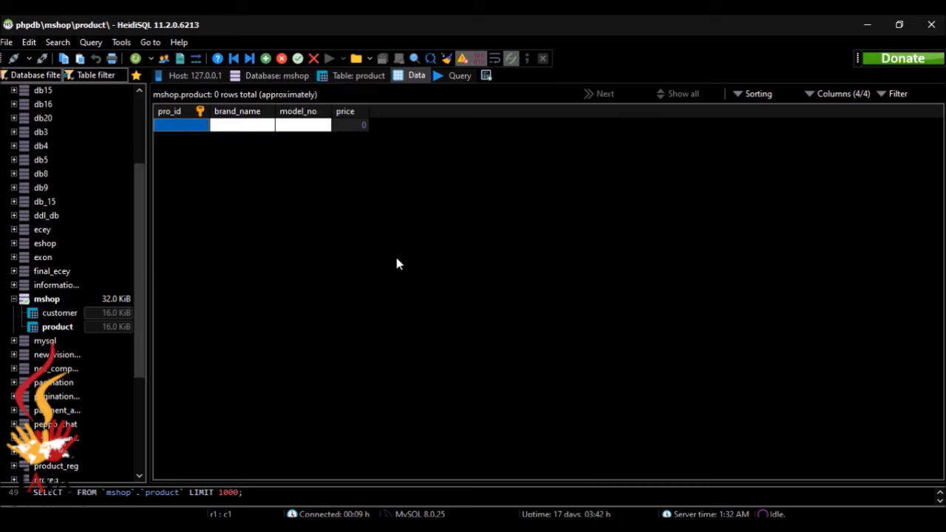
pyautogui.moveTo(599, 530)
pyautogui.click(640, 500)
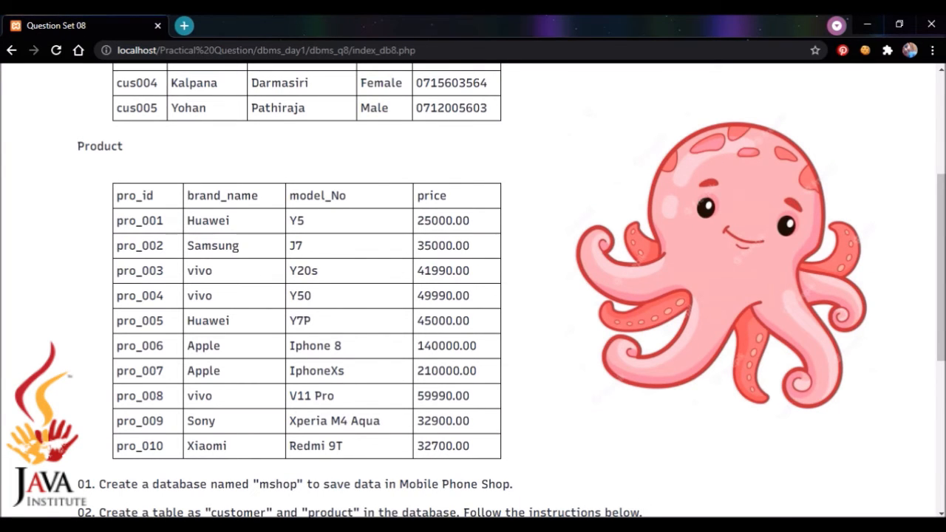
pyautogui.click(654, 526)
pyautogui.click(180, 125)
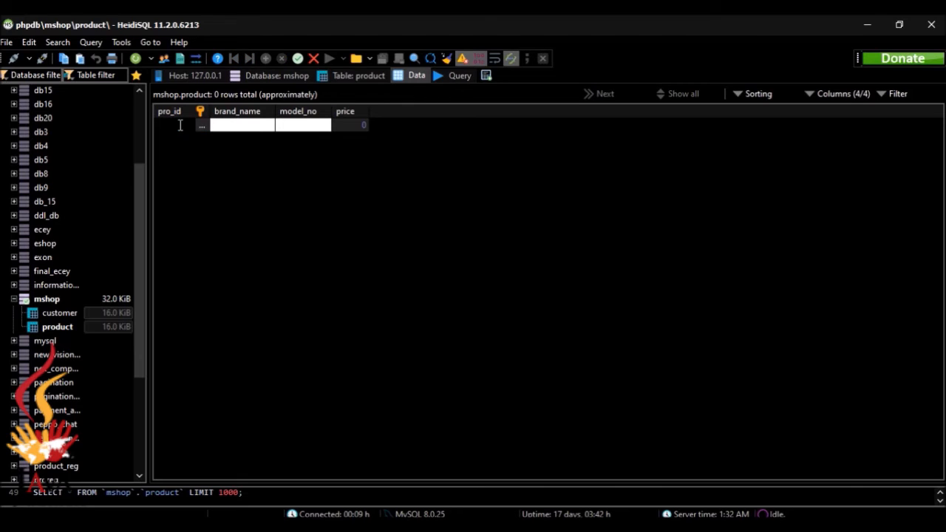
pyautogui.write('pro_001')
pyautogui.click(223, 126)
pyautogui.write('Huwa')
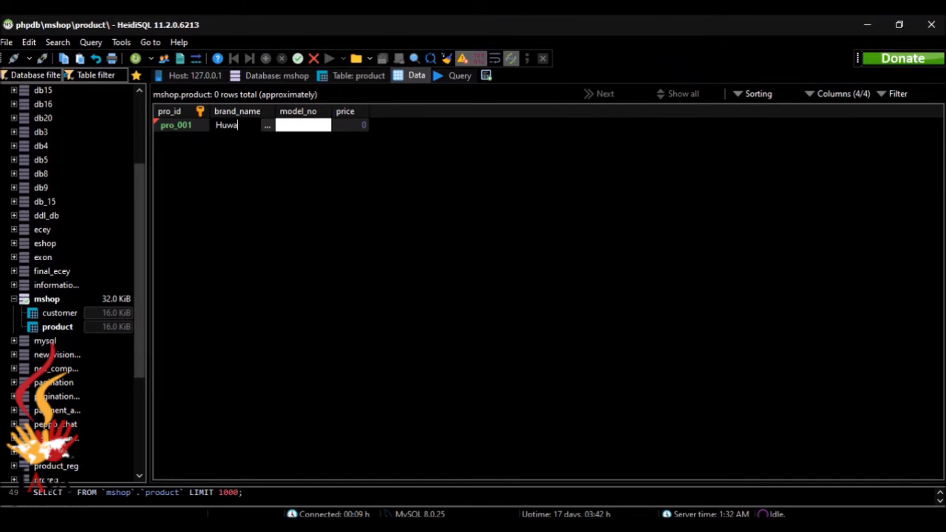
pyautogui.press('BackSpace')
pyautogui.press('BackSpace')
pyautogui.write('awei')
pyautogui.click(306, 125)
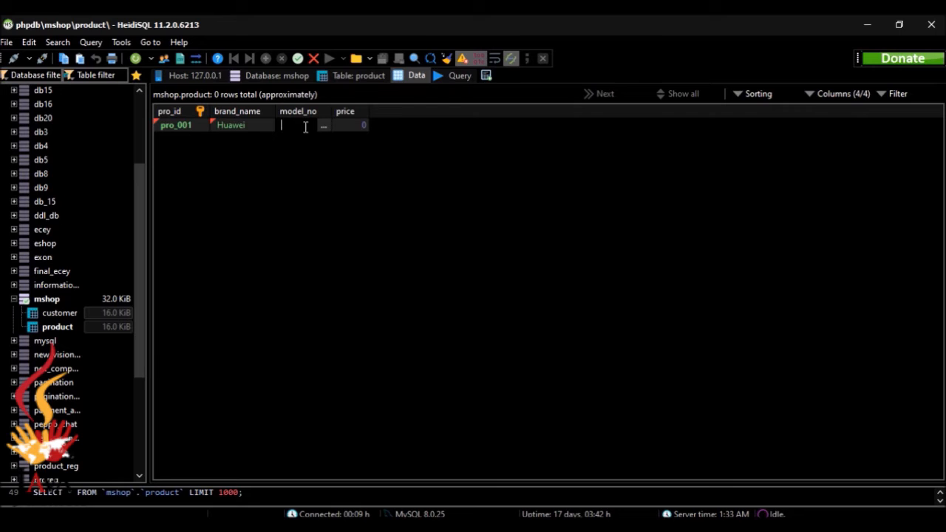
pyautogui.write('Y5')
pyautogui.click(352, 126)
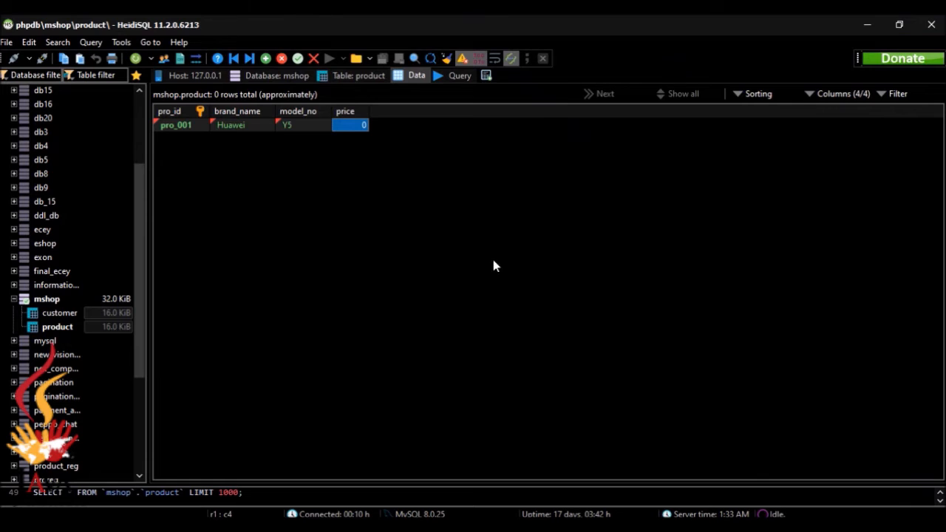
pyautogui.click(349, 126)
pyautogui.press('BackSpace')
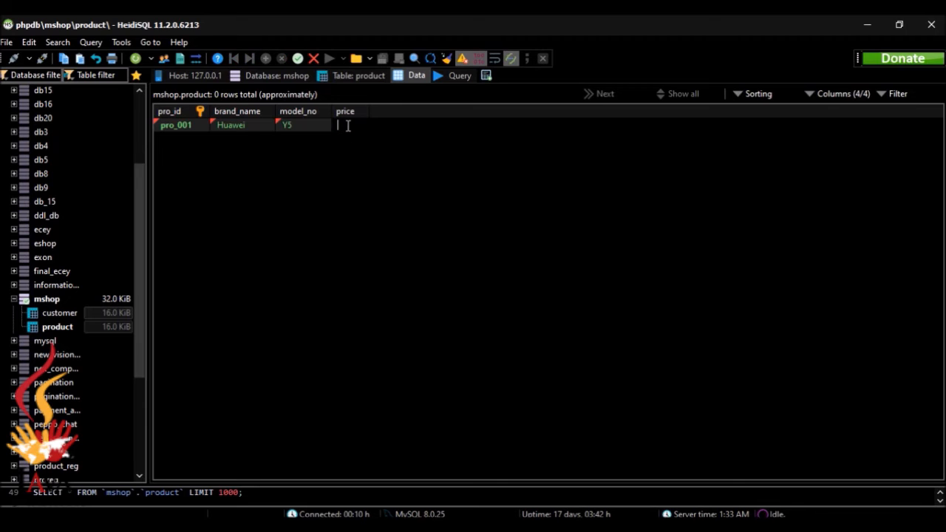
pyautogui.write('25000')
pyautogui.press('Return')
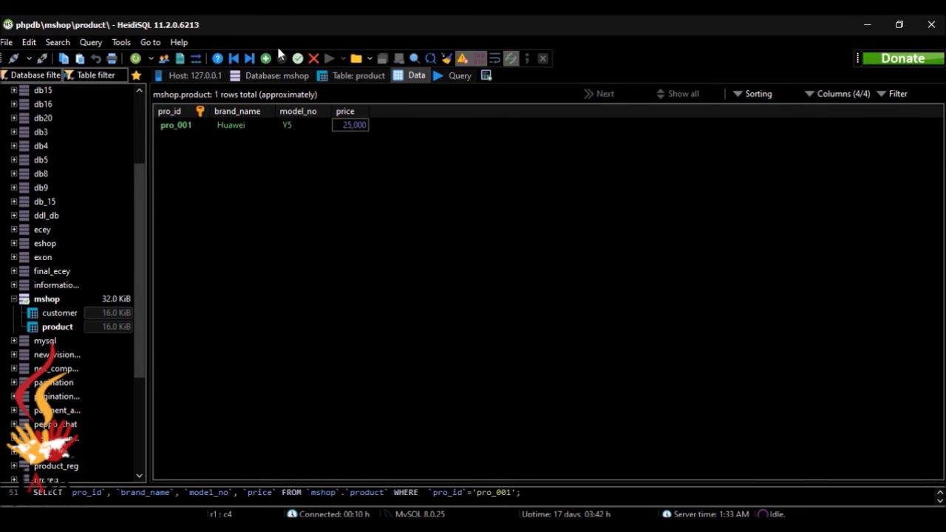
# Add product pro_002: Samsung J7 priced at 35000.
pyautogui.click(266, 58)
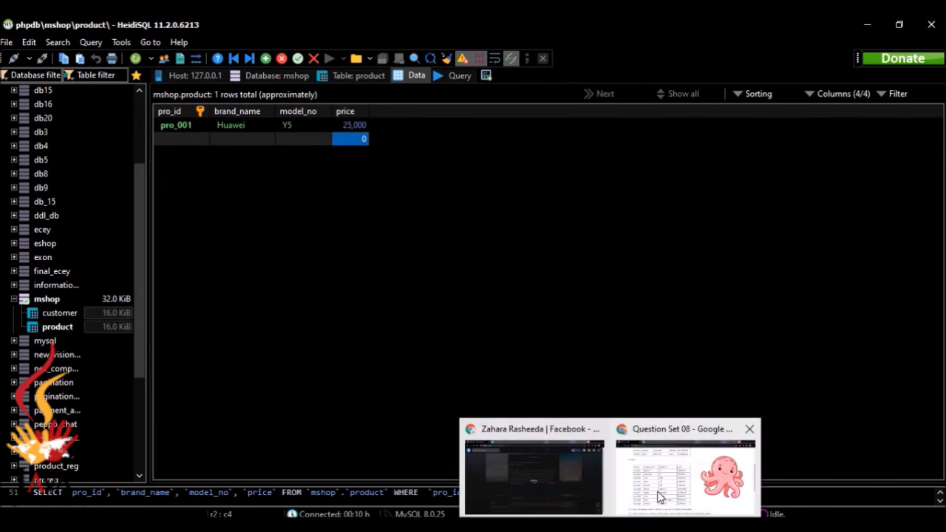
pyautogui.click(660, 496)
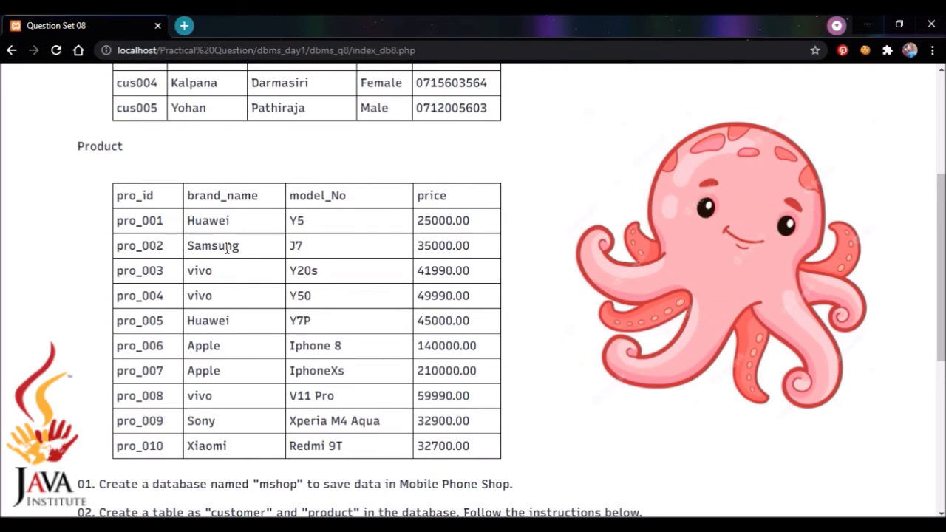
pyautogui.hotkey('alt', 'Tab')
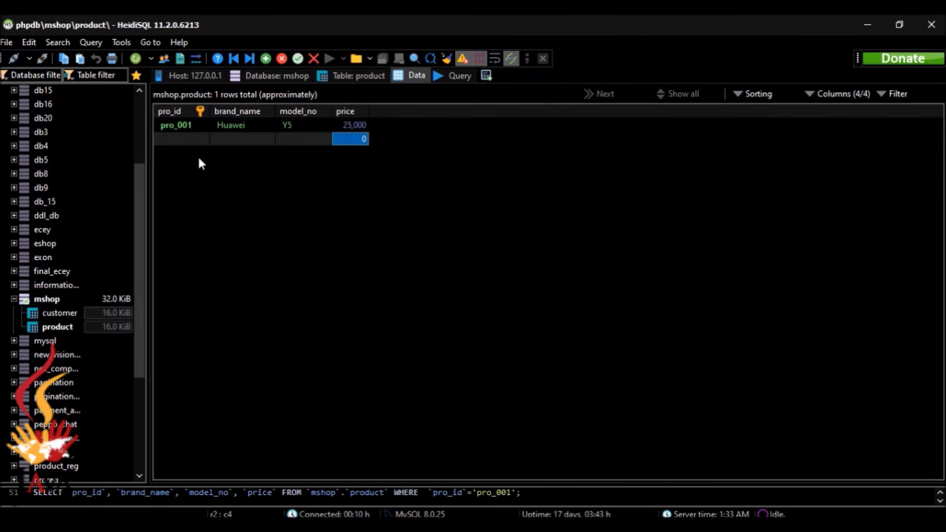
pyautogui.doubleClick(177, 140)
pyautogui.write('pro_')
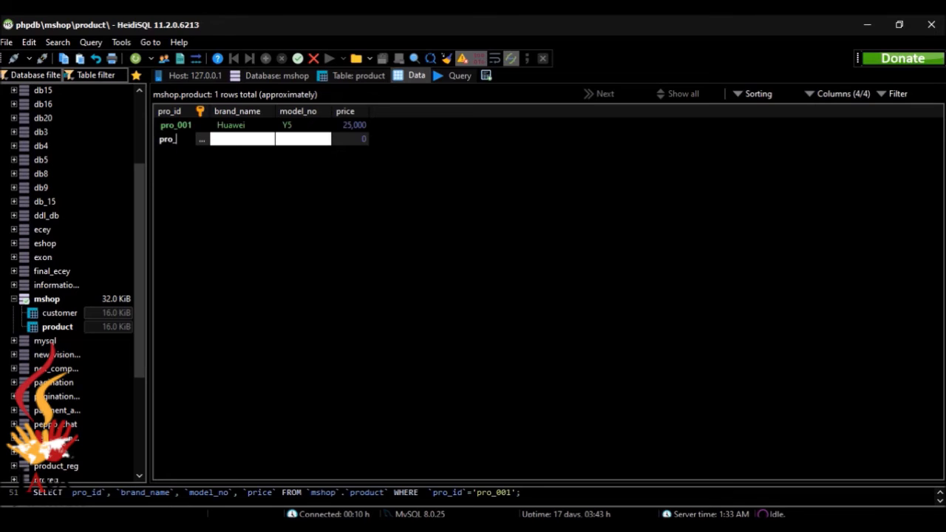
pyautogui.write('002')
pyautogui.click(233, 139)
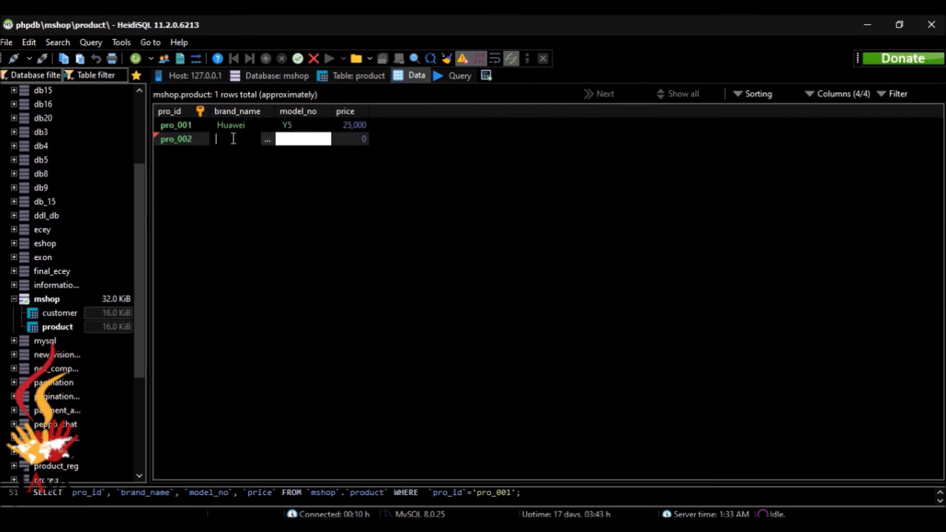
pyautogui.write('Samsung')
pyautogui.click(289, 139)
pyautogui.write('J7')
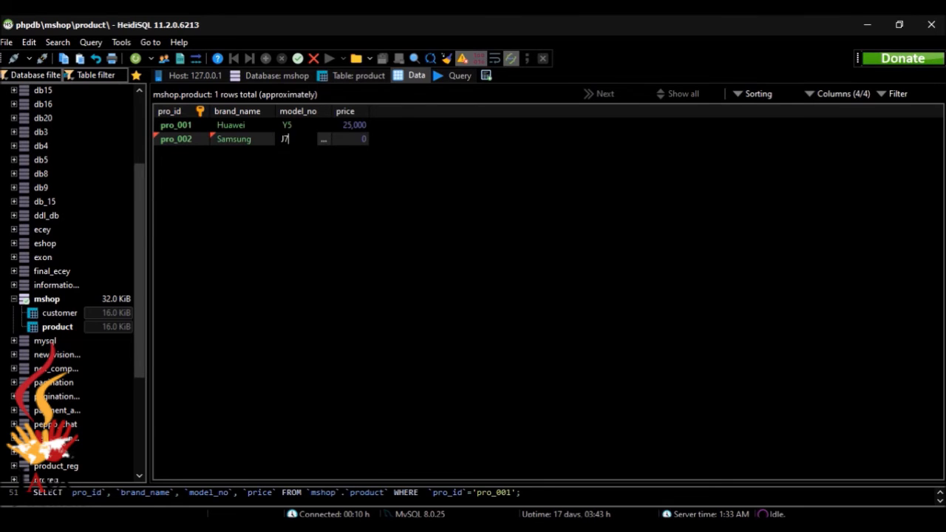
pyautogui.click(349, 139)
pyautogui.write('35000')
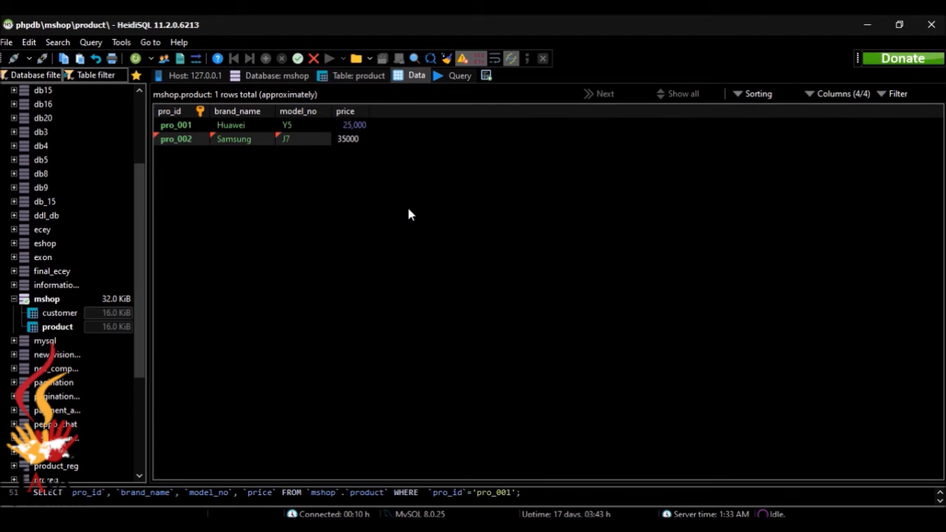
pyautogui.press('Return')
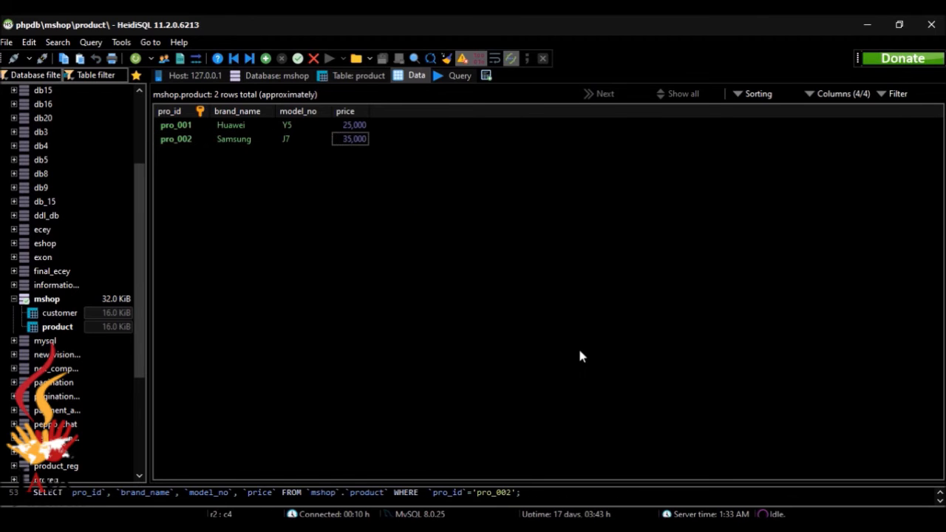
pyautogui.hotkey('alt', 'Tab')
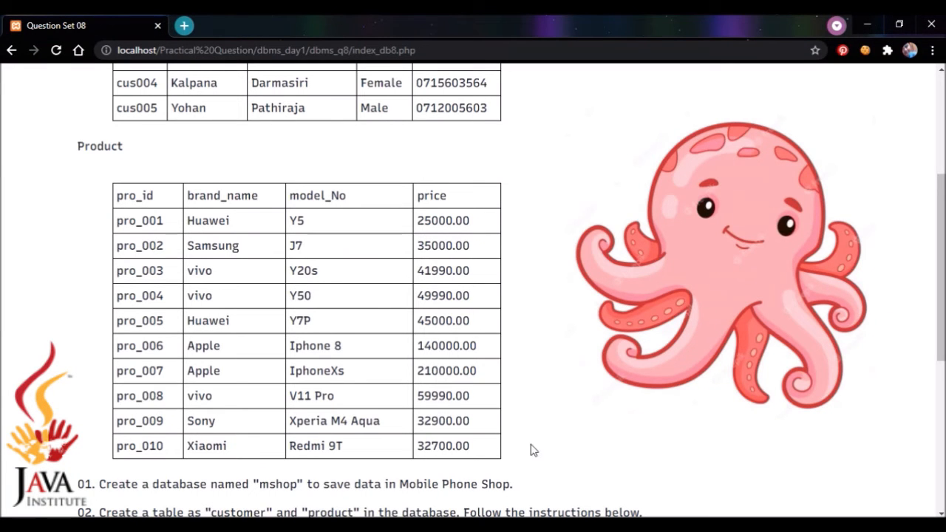
pyautogui.hotkey('alt', 'Tab')
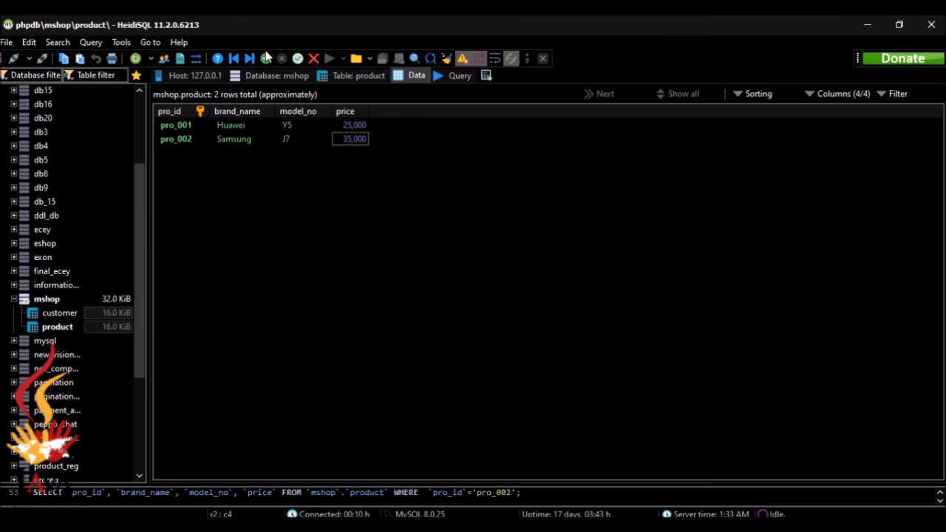
# Add product pro_003: vivo Y20s priced at 41990.
pyautogui.click(265, 59)
pyautogui.click(197, 152)
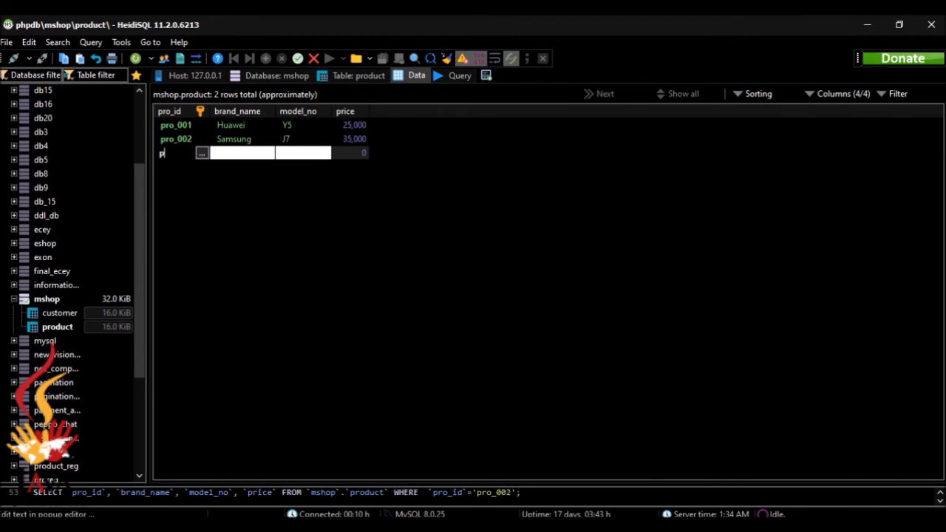
pyautogui.write('pro_003')
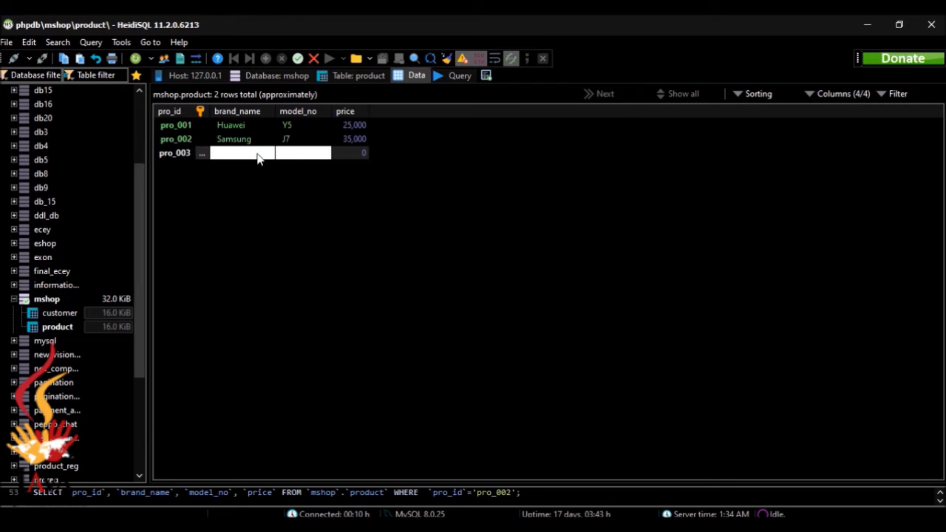
pyautogui.click(255, 153)
pyautogui.write('vivo')
pyautogui.click(295, 155)
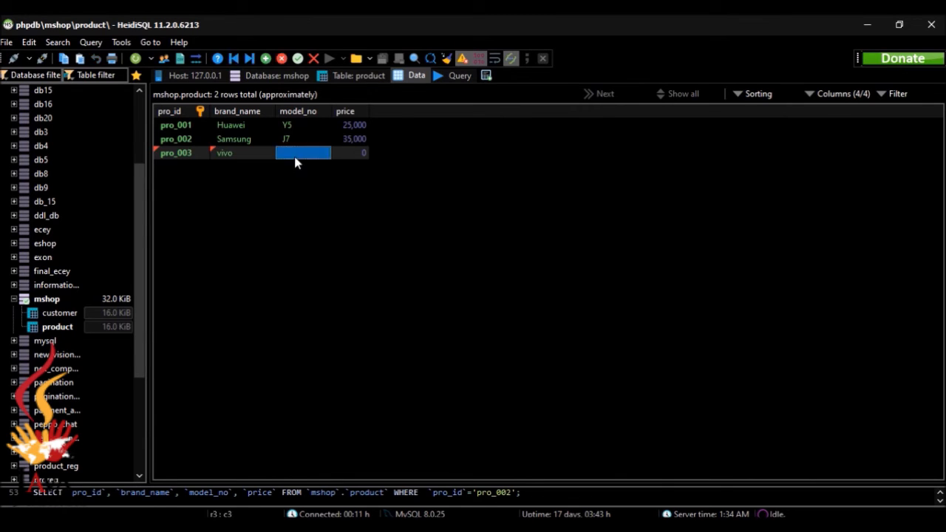
pyautogui.click(298, 156)
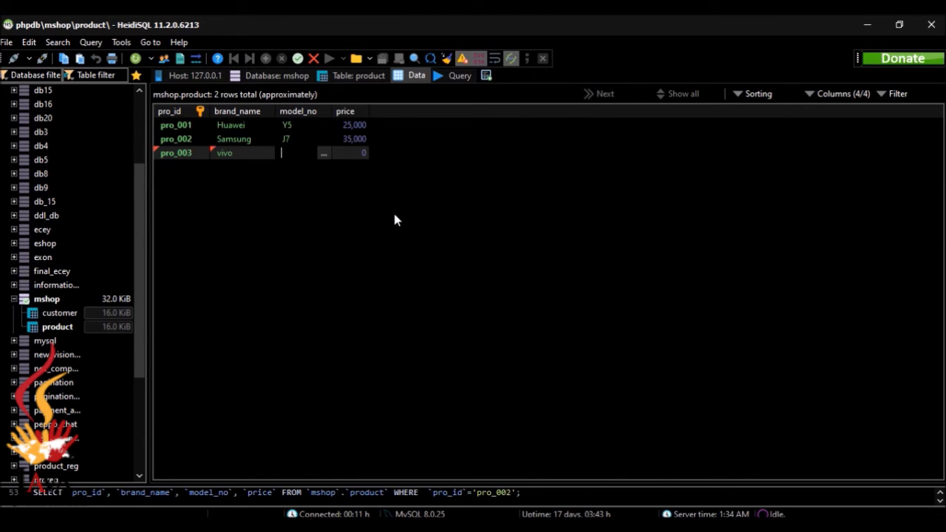
pyautogui.write('Y20s')
pyautogui.click(353, 153)
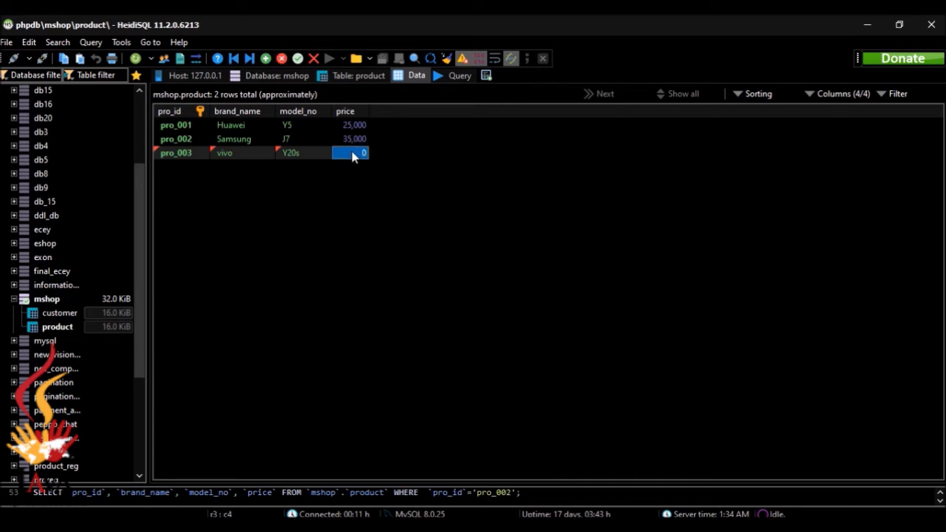
pyautogui.click(353, 153)
pyautogui.write('41990')
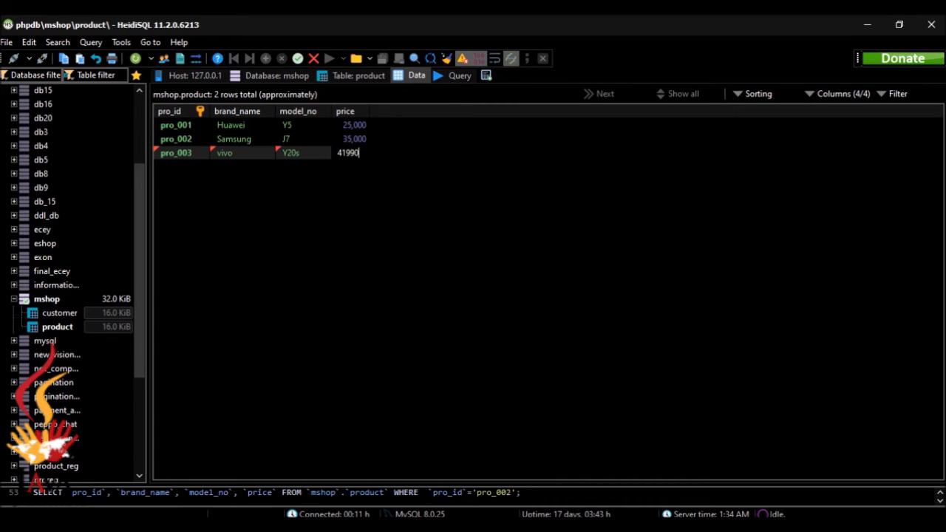
pyautogui.click(379, 285)
pyautogui.click(265, 60)
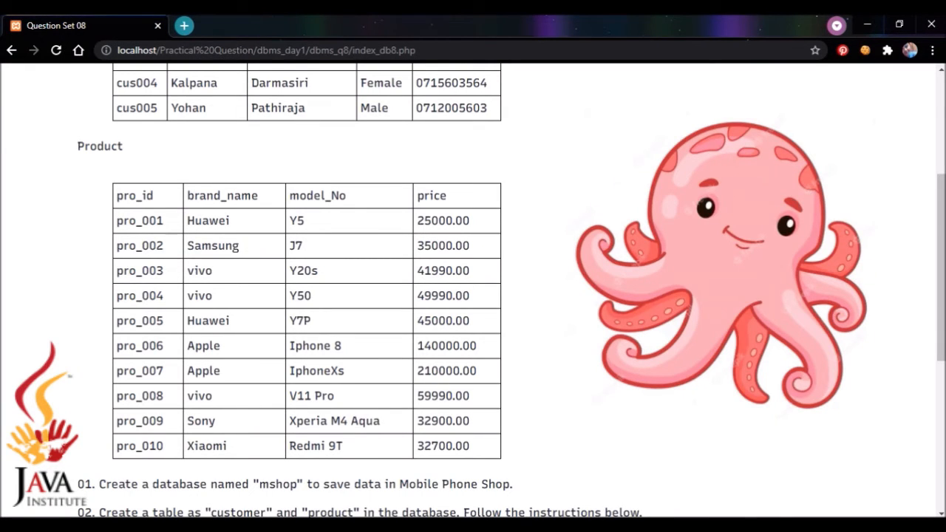
pyautogui.hotkey('alt', 'Tab')
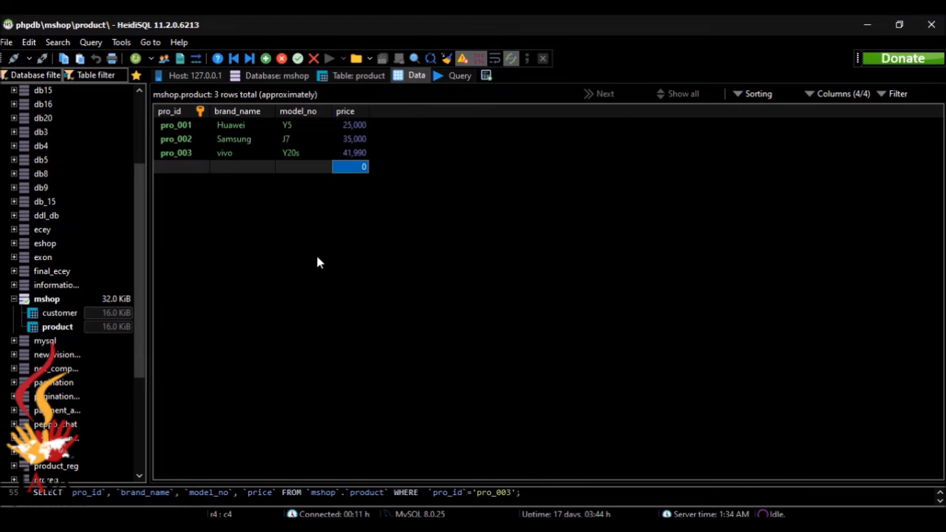
# Fill in product pro_004: vivo Y50 priced at 49,990.
pyautogui.click(197, 170)
pyautogui.write('pro')
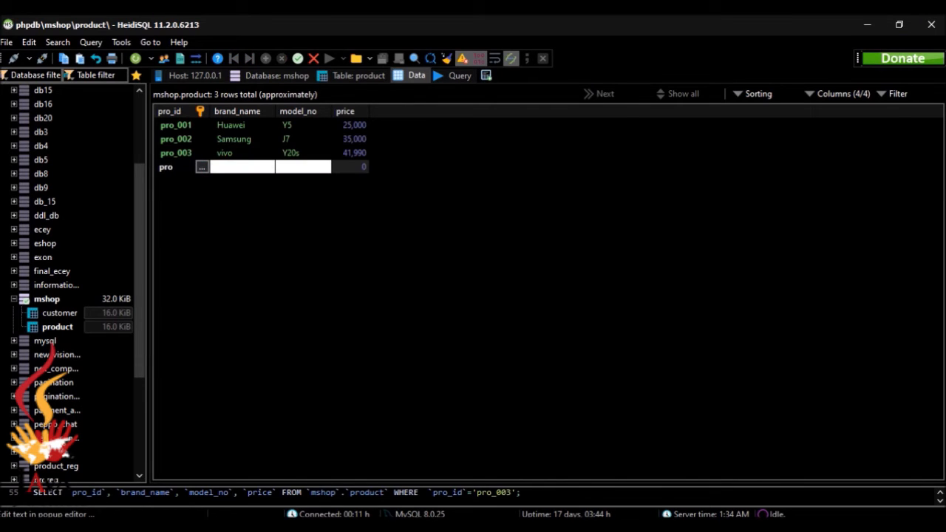
pyautogui.write('_004')
pyautogui.press('Tab')
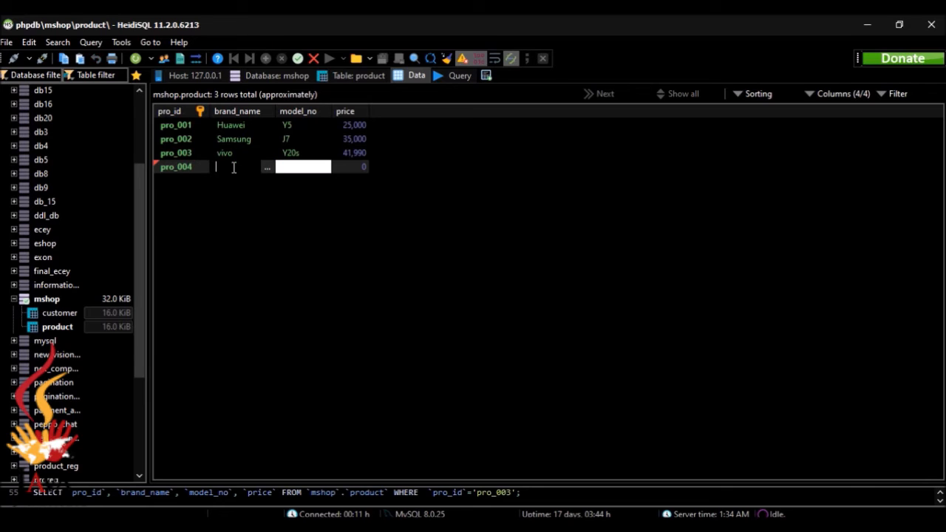
pyautogui.write('vivo')
pyautogui.click(287, 175)
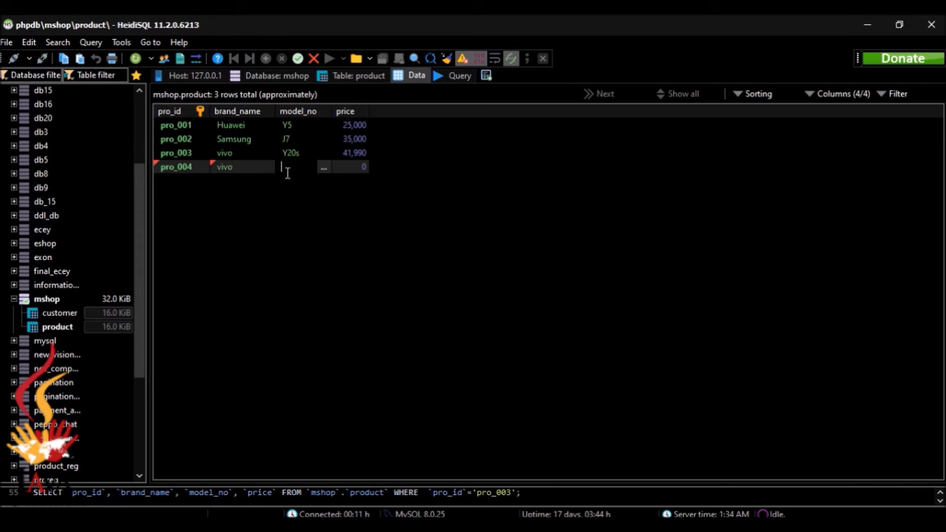
pyautogui.write('Y50')
pyautogui.click(349, 166)
pyautogui.write('49,99')
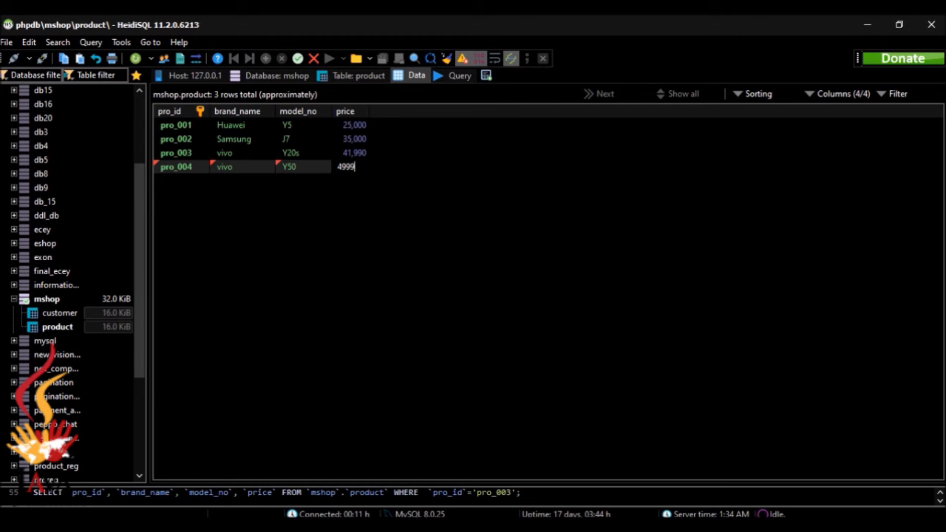
pyautogui.write('0')
pyautogui.press('Return')
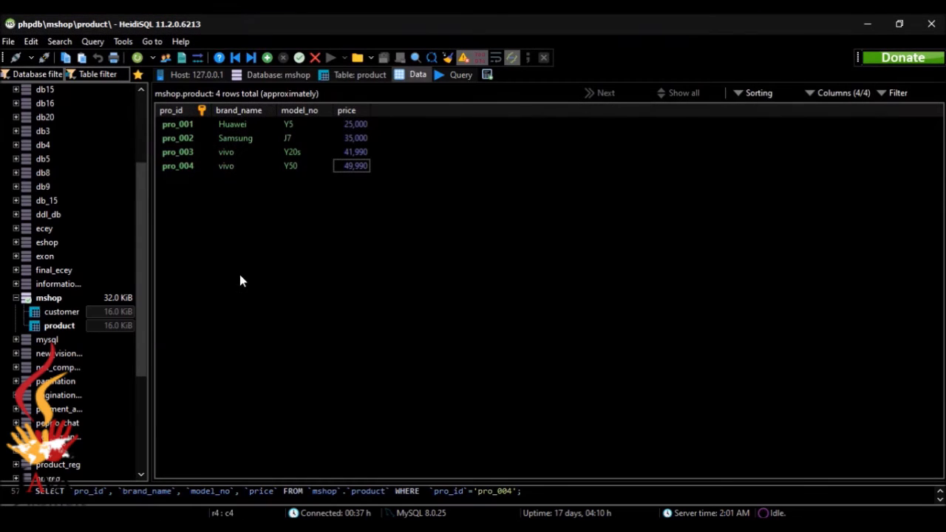
# Add product pro_005: Huawei Y7P priced at 45000, checked against the question set.
pyautogui.click(267, 58)
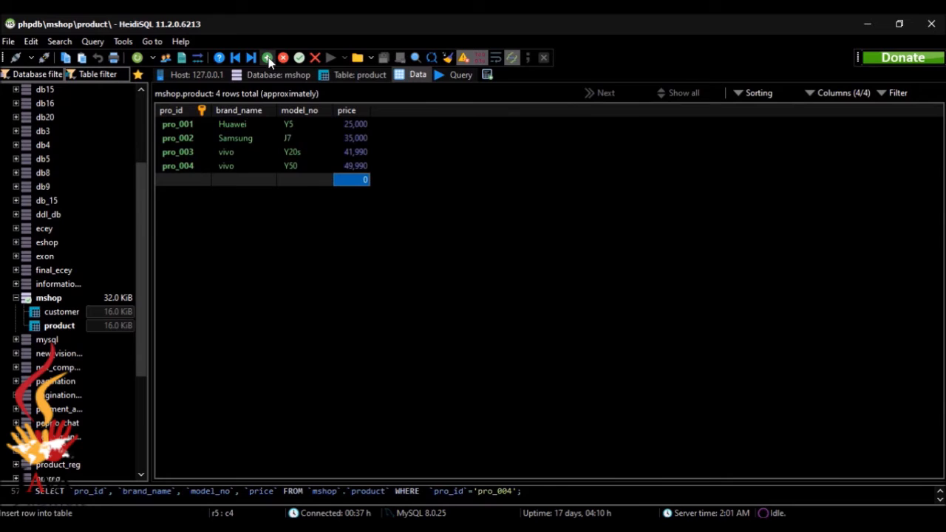
pyautogui.click(189, 177)
pyautogui.write('pro_')
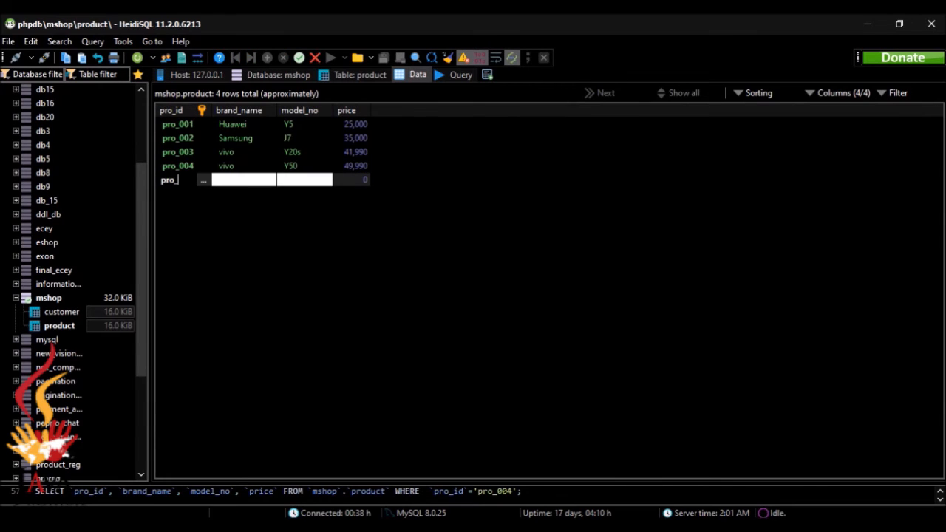
pyautogui.write('005')
pyautogui.click(229, 183)
pyautogui.click(230, 183)
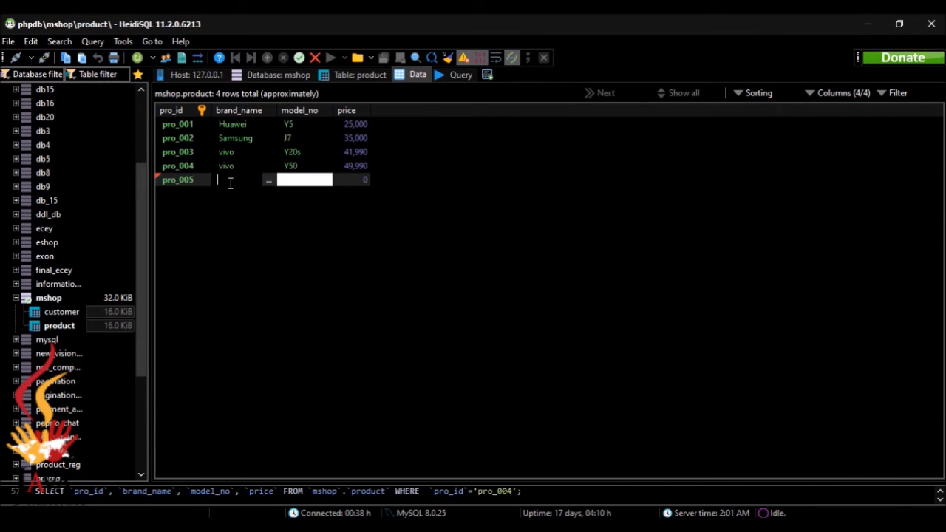
pyautogui.write('Huawei')
pyautogui.click(285, 182)
pyautogui.write('Y')
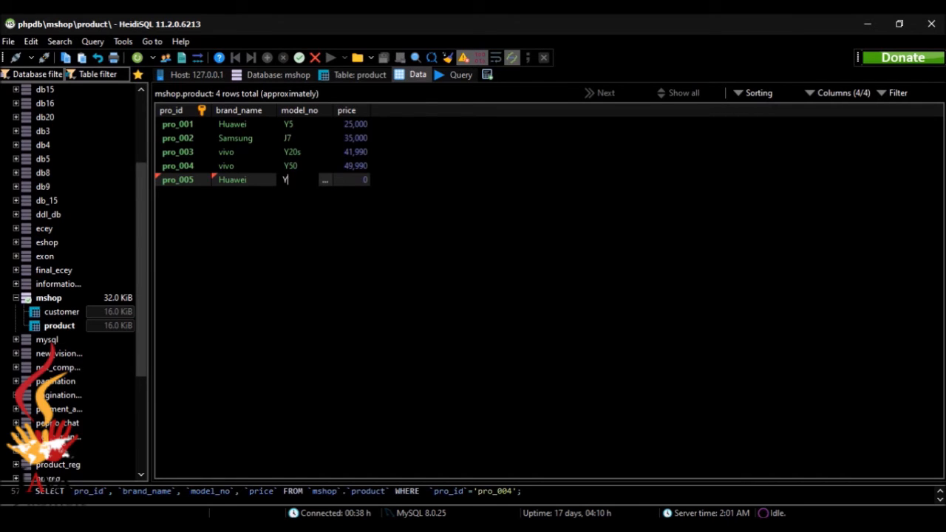
pyautogui.write('7P')
pyautogui.click(348, 184)
pyautogui.write('45000')
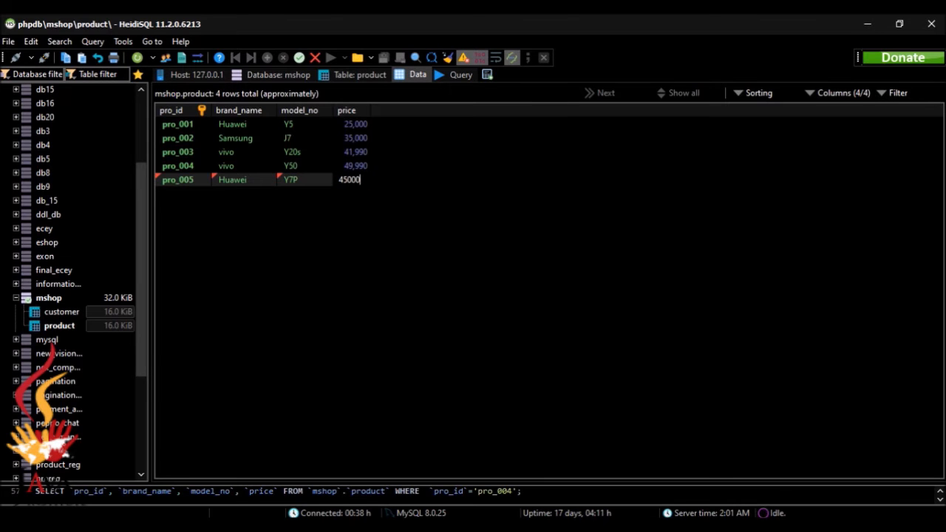
pyautogui.press('Return')
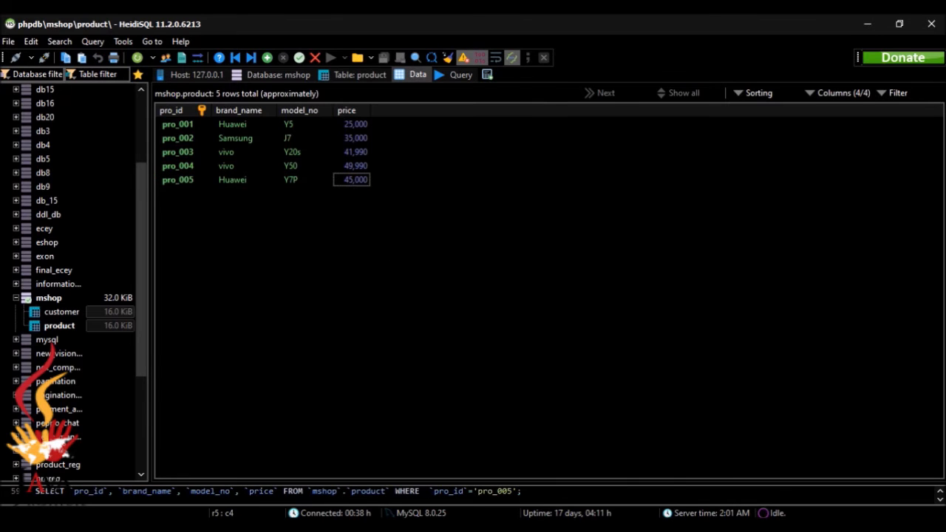
pyautogui.hotkey('alt', 'Tab')
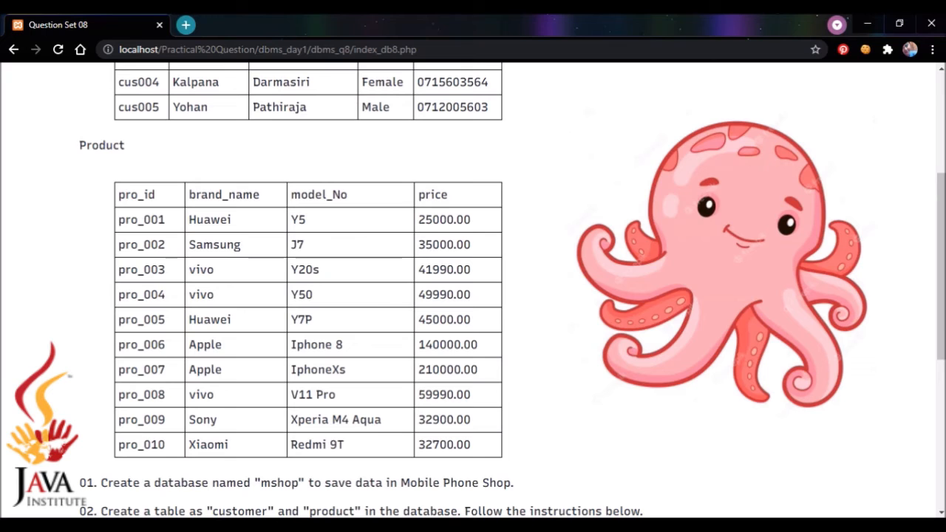
pyautogui.hotkey('alt', 'Tab')
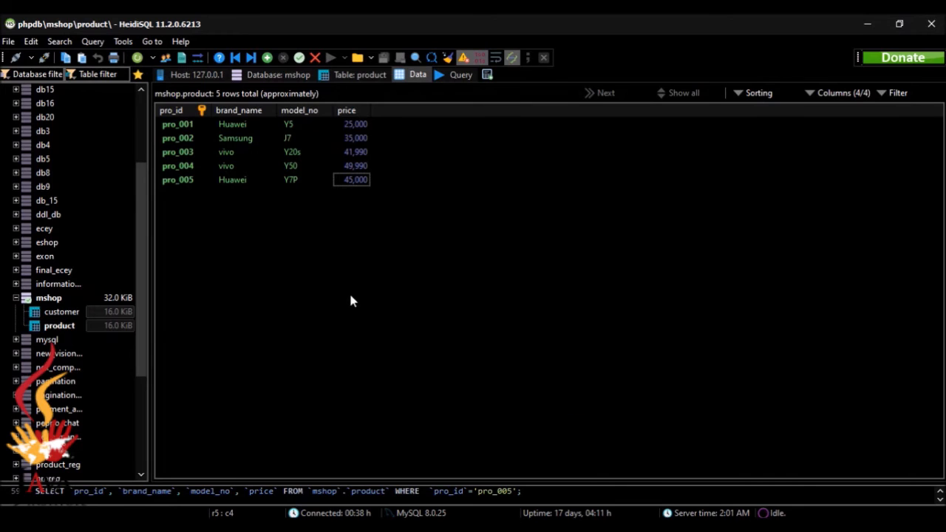
# Add product pro_006: Apple Iphone 8 priced at 140000.
pyautogui.click(267, 57)
pyautogui.doubleClick(200, 194)
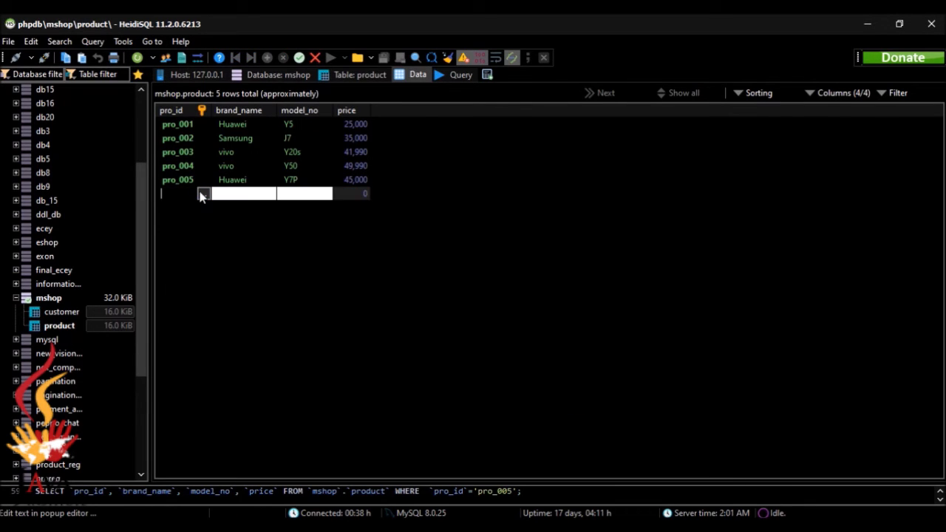
pyautogui.write('pro_006')
pyautogui.doubleClick(236, 193)
pyautogui.write('Apple')
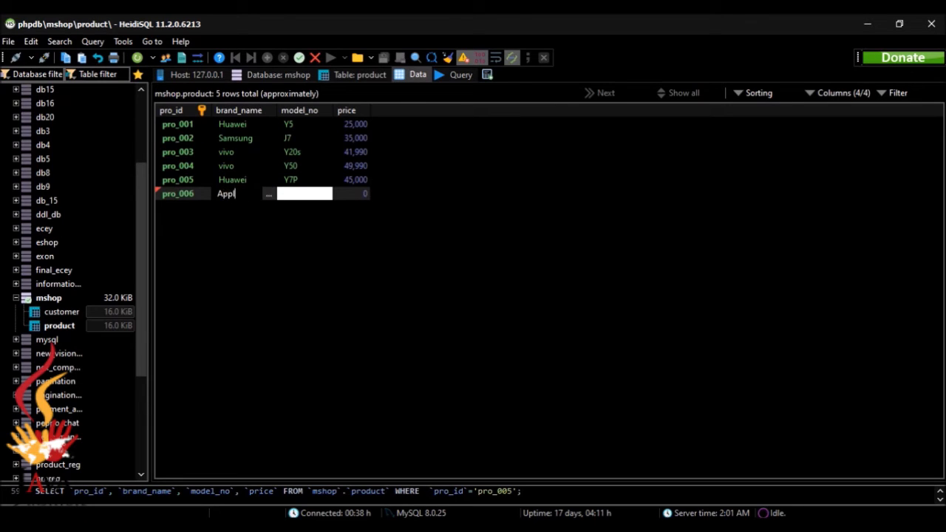
pyautogui.press('Tab')
pyautogui.write('Iphone')
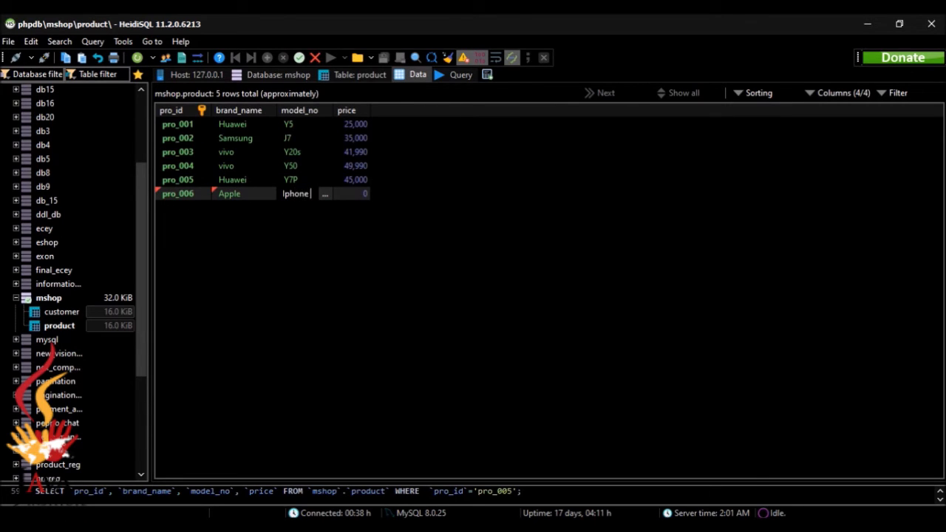
pyautogui.write(' 4')
pyautogui.press('Tab')
pyautogui.write('140000')
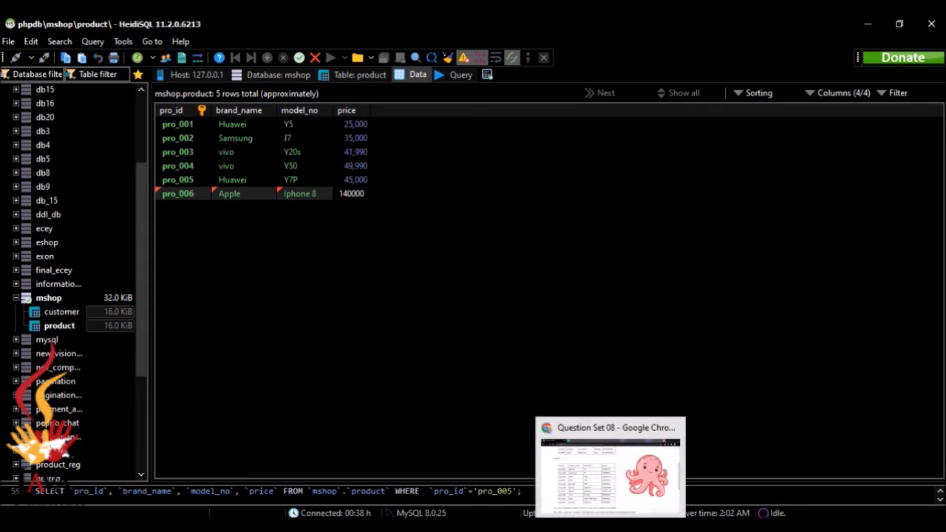
pyautogui.click(610, 526)
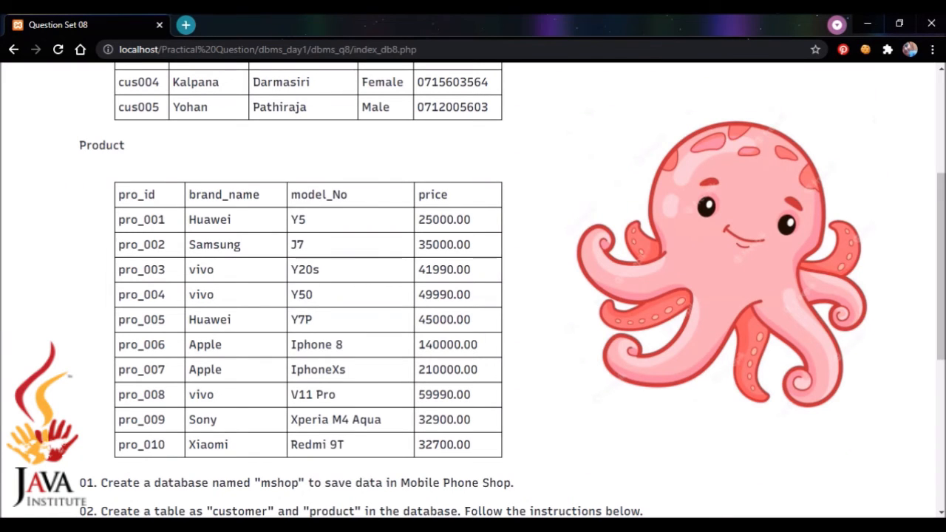
pyautogui.click(611, 525)
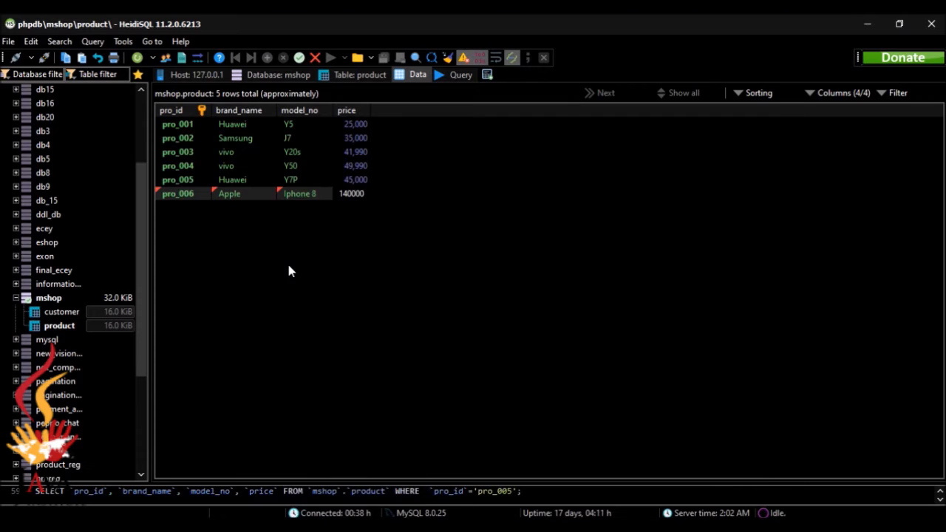
pyautogui.click(289, 264)
# Add product pro_007: Apple IphoneXs priced at 210000.
pyautogui.click(268, 58)
pyautogui.click(190, 208)
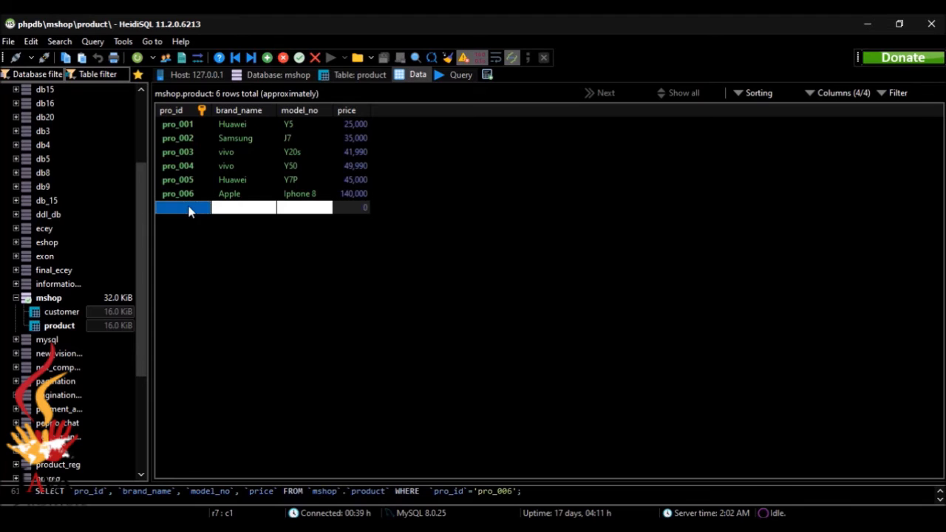
pyautogui.write('pro_0')
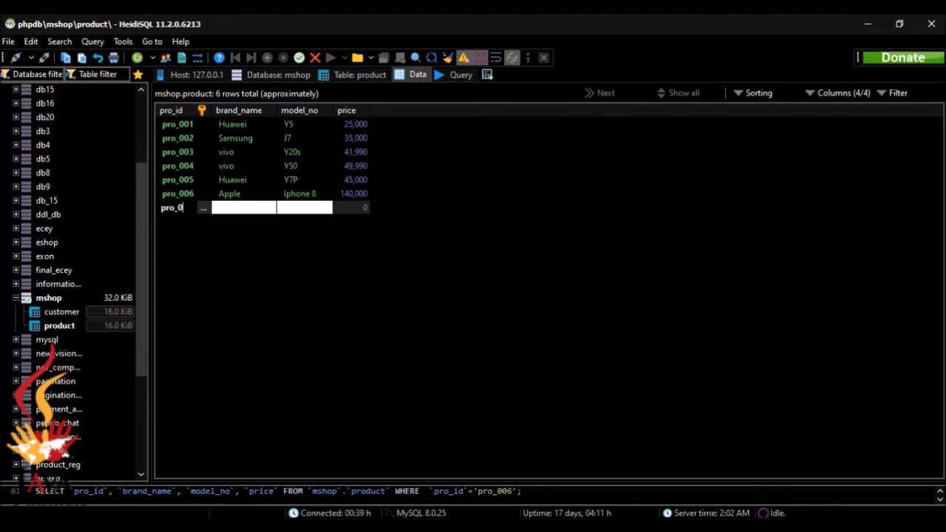
pyautogui.write('07')
pyautogui.click(229, 208)
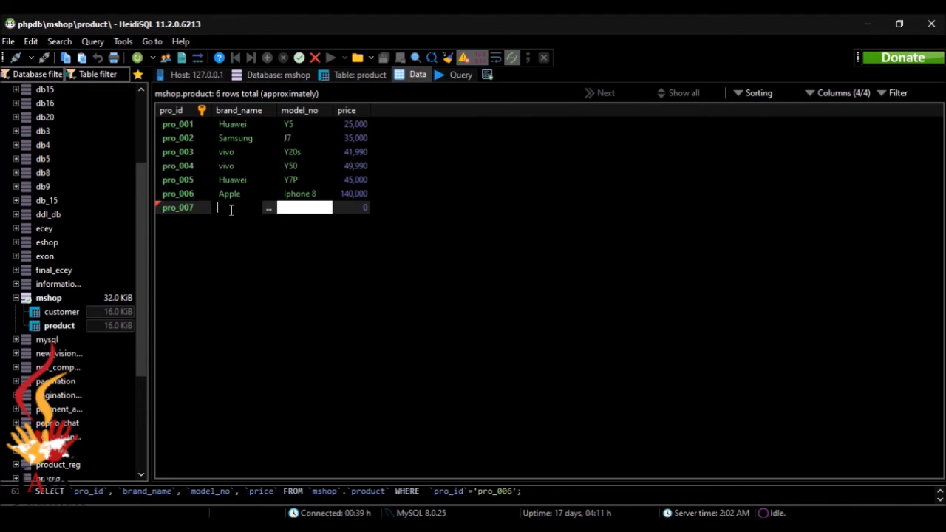
pyautogui.write('Apple')
pyautogui.click(297, 209)
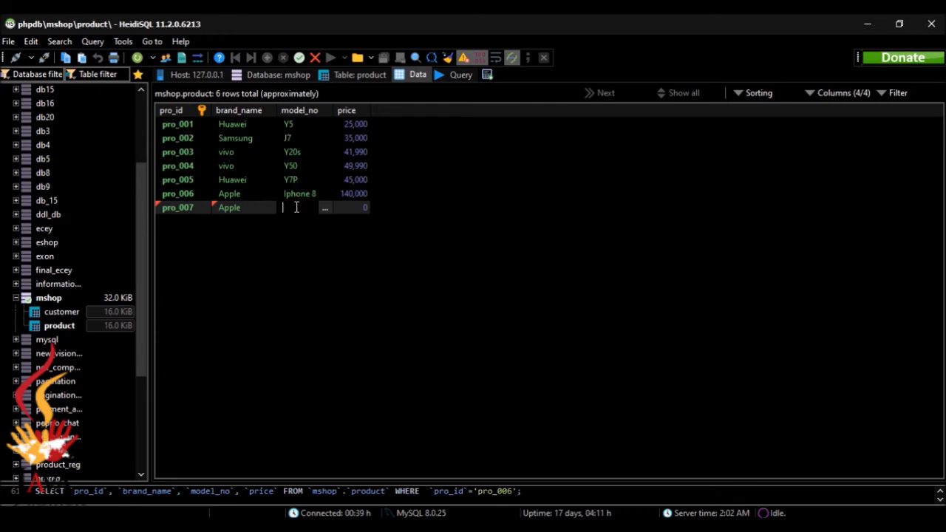
pyautogui.write('IphoneXs')
pyautogui.click(355, 207)
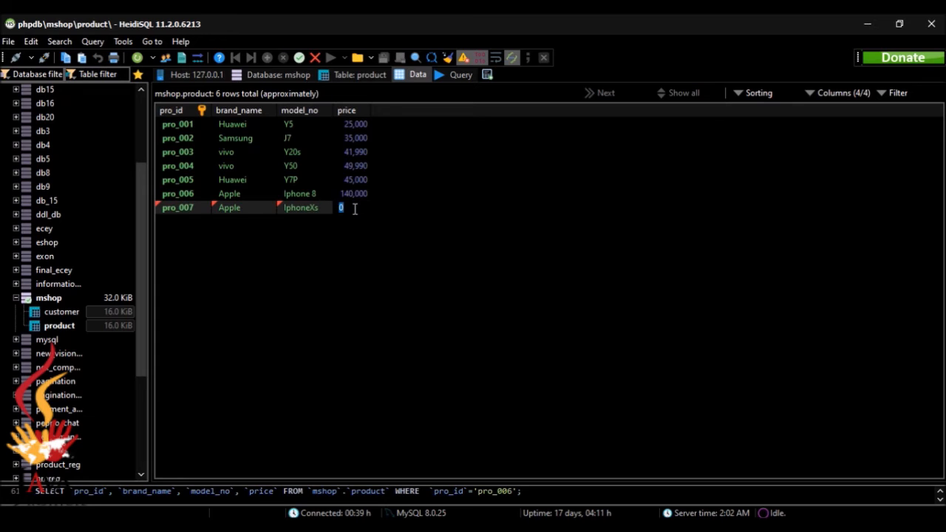
pyautogui.write('210000')
pyautogui.hotkey('alt', 'Tab')
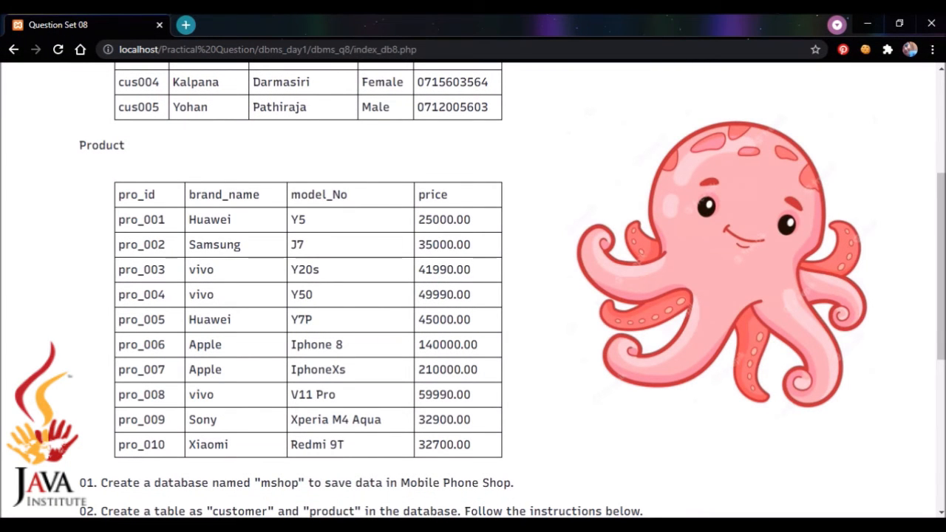
pyautogui.hotkey('alt', 'Tab')
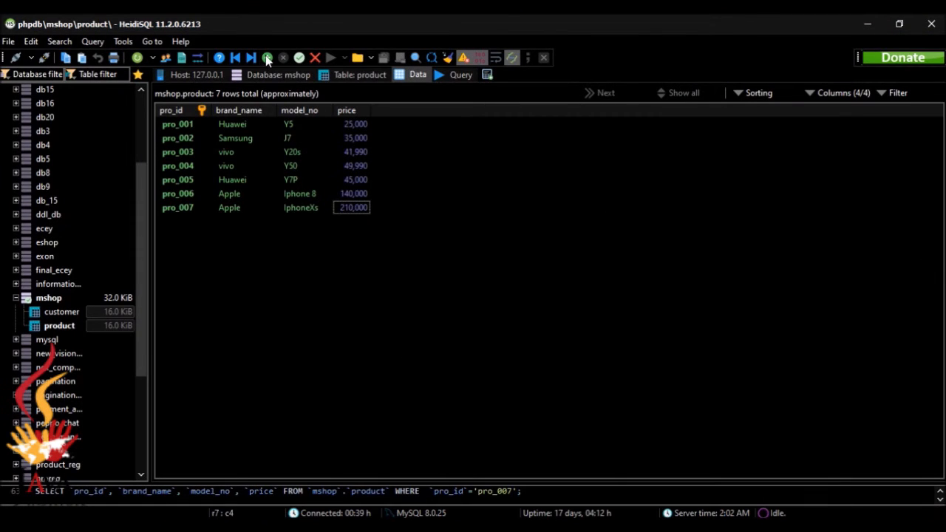
# Add product pro_008: vivo V11 pro priced at 59990.
pyautogui.click(266, 56)
pyautogui.doubleClick(194, 221)
pyautogui.write('pr')
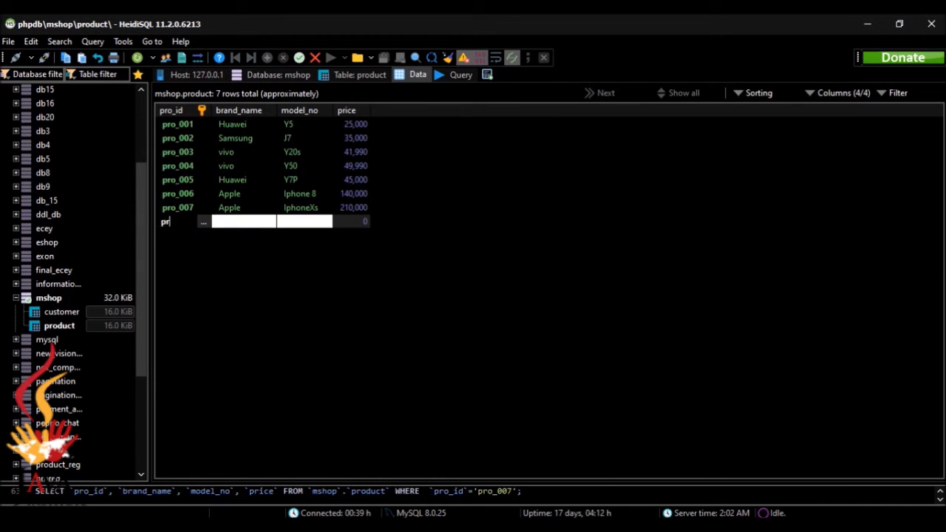
pyautogui.write('o_008')
pyautogui.click(219, 221)
pyautogui.write('viv')
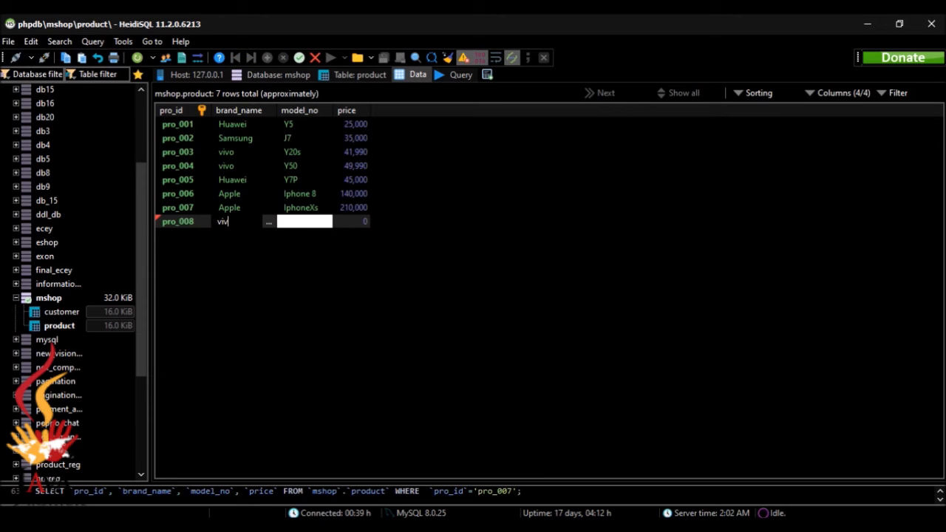
pyautogui.write('o')
pyautogui.click(291, 222)
pyautogui.write('V')
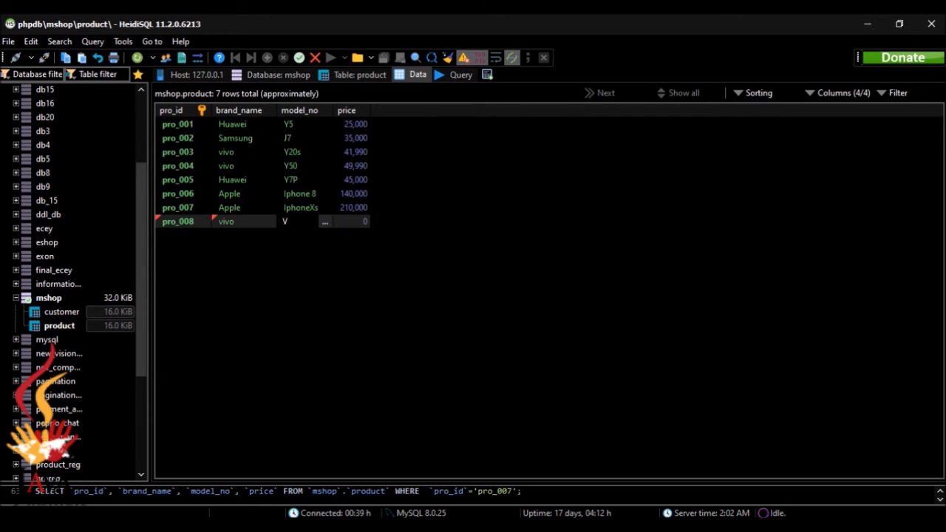
pyautogui.write('11 pro')
pyautogui.click(344, 224)
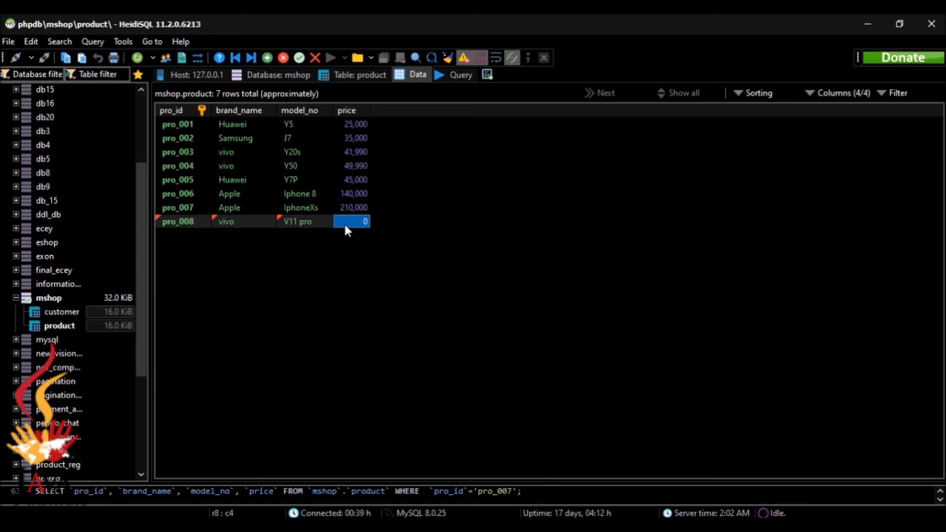
pyautogui.write('59990')
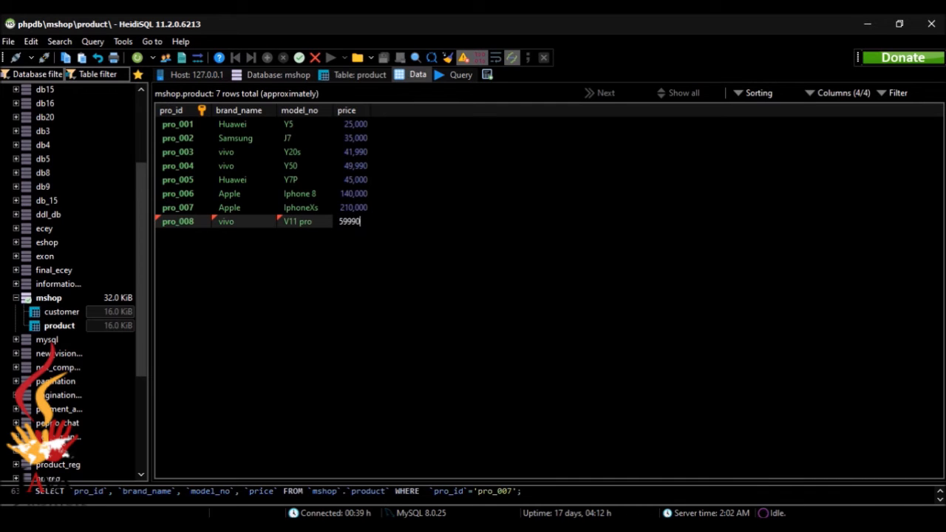
pyautogui.press('Return')
pyautogui.hotkey('alt', 'Tab')
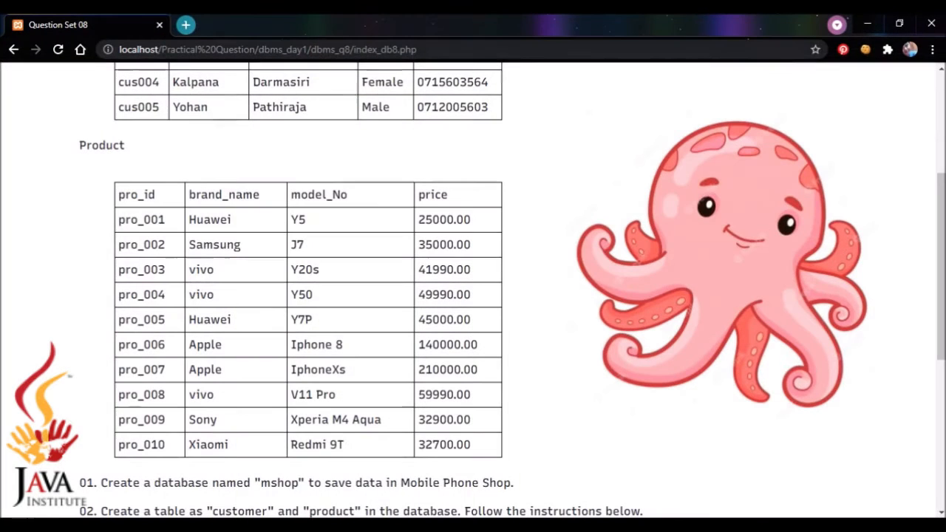
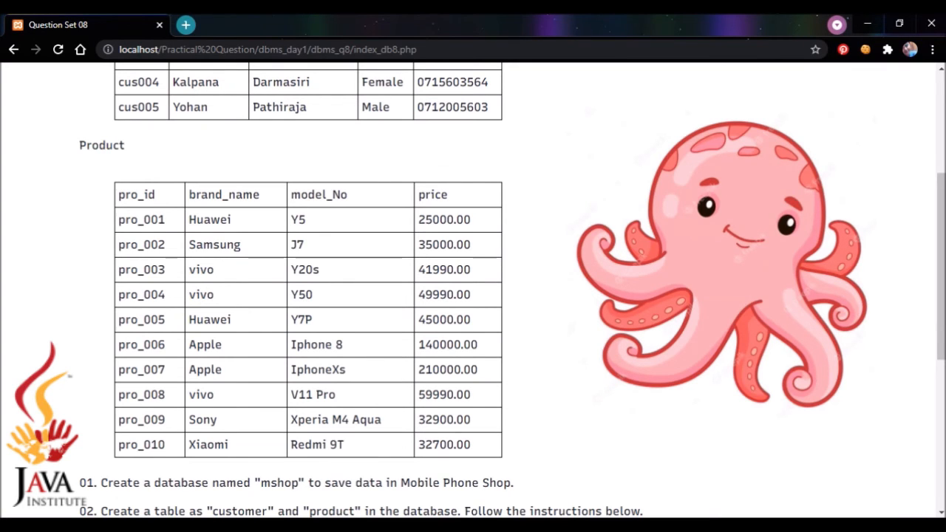
# Add product pro_009: Sony Xperia M4 Aqua priced at 32900.
pyautogui.hotkey('alt', 'Tab')
pyautogui.click(268, 58)
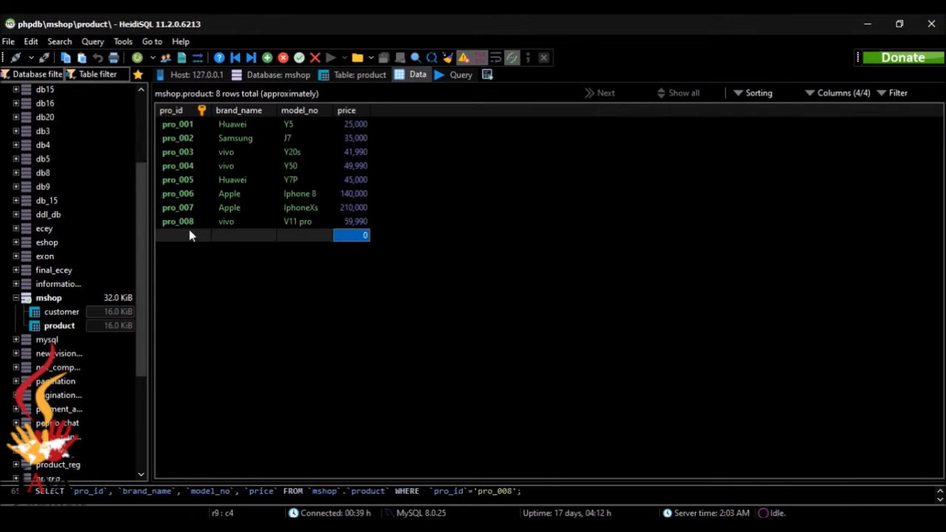
pyautogui.click(190, 235)
pyautogui.write('pro_009')
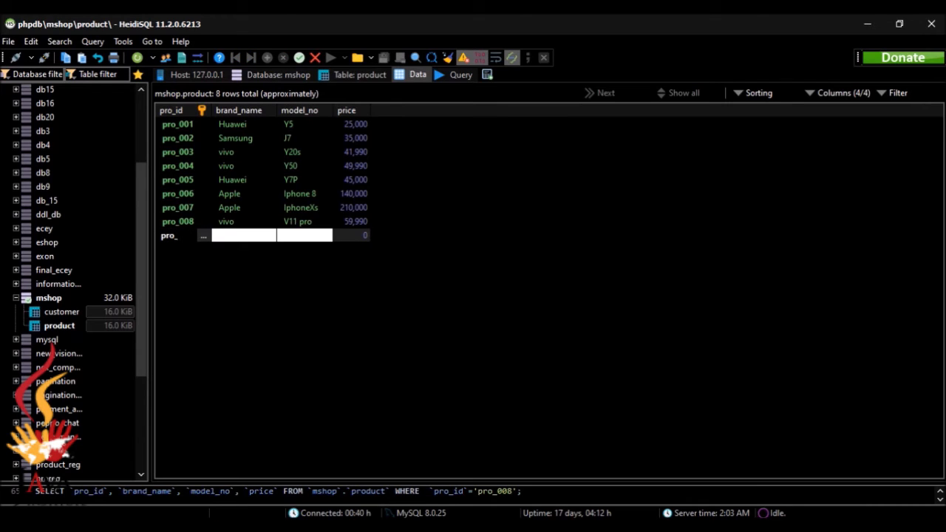
pyautogui.click(229, 235)
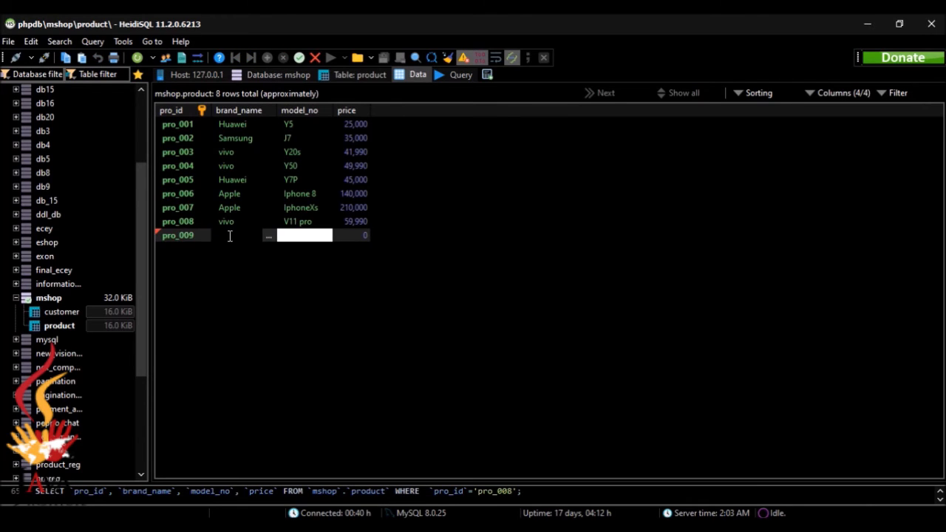
pyautogui.write('Son')
pyautogui.write('y')
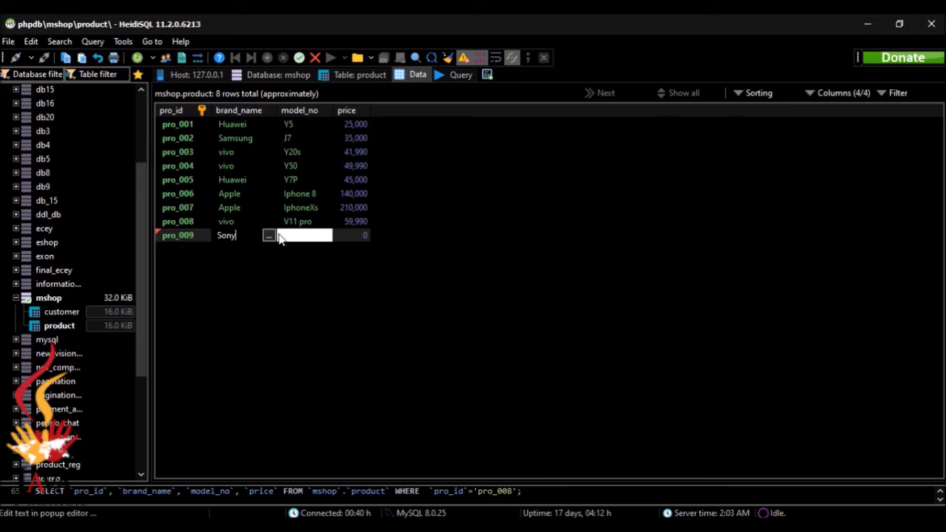
pyautogui.click(291, 239)
pyautogui.click(292, 236)
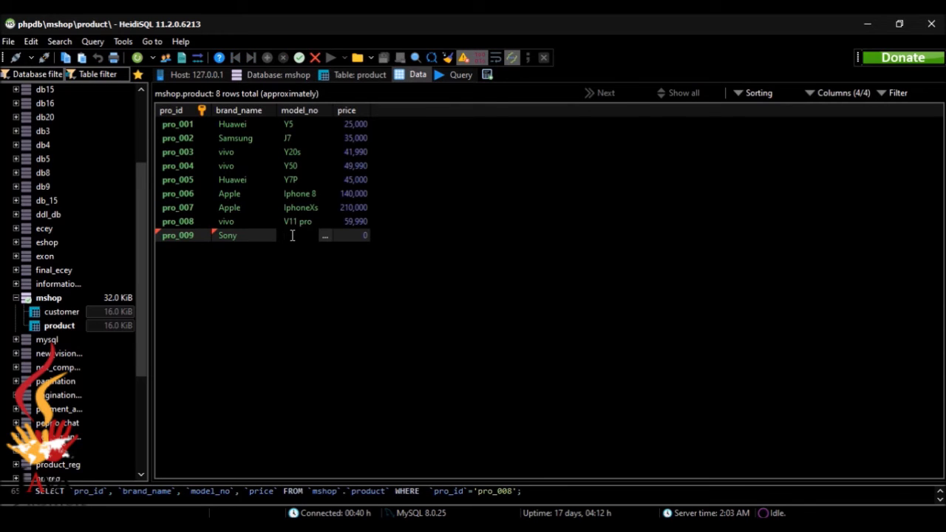
pyautogui.write('Xperia')
pyautogui.write(' M4 Aq')
pyautogui.write('ua')
pyautogui.click(343, 234)
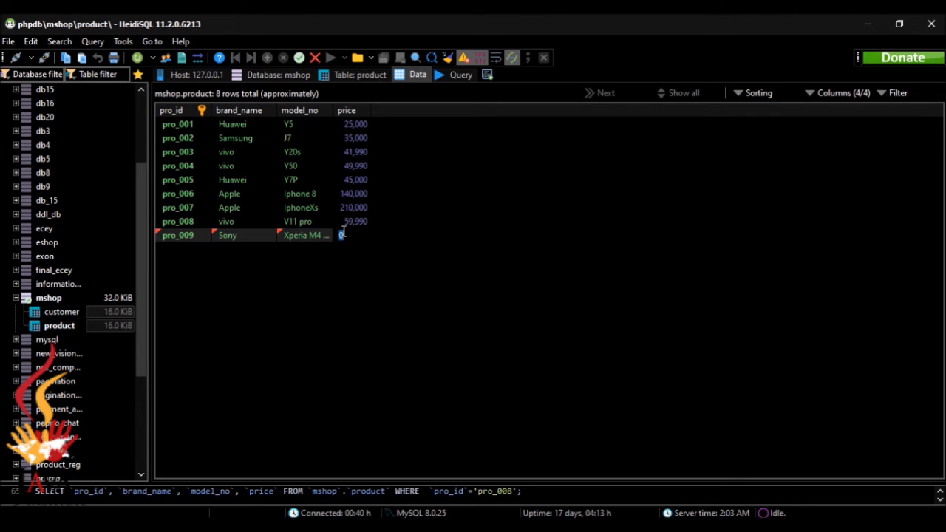
pyautogui.write('12000')
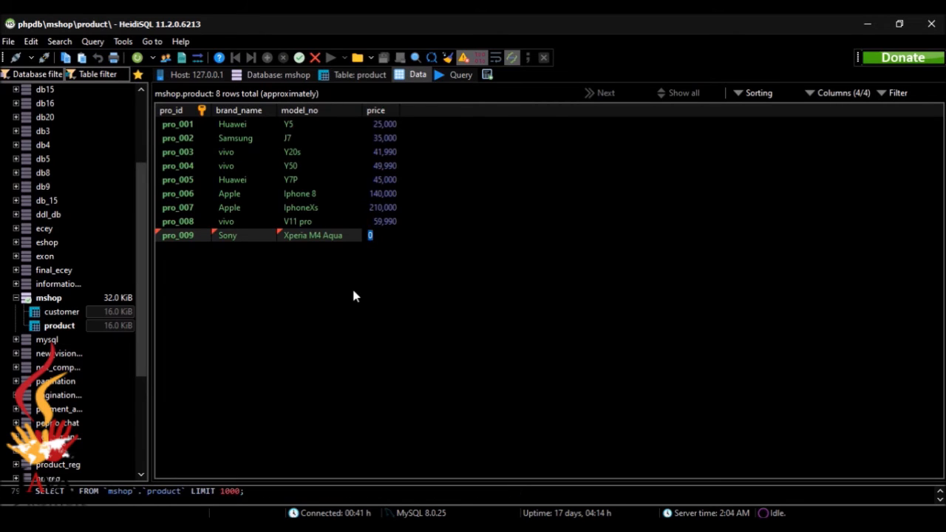
pyautogui.write('32900')
# Compare the new row with the product list on the question page, then return to HeidiSQL.
pyautogui.hotkey('alt', 'Tab')
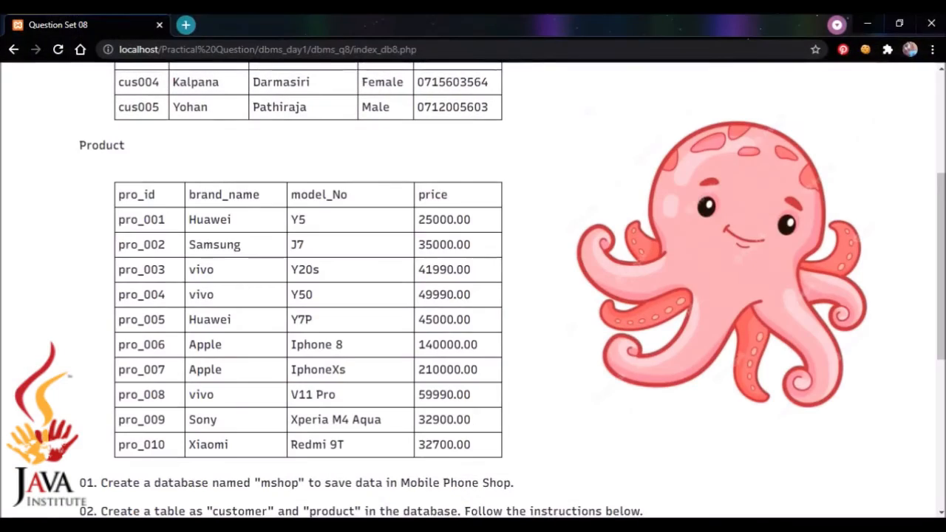
pyautogui.hotkey('alt', 'Tab')
pyautogui.hotkey('alt', 'Tab')
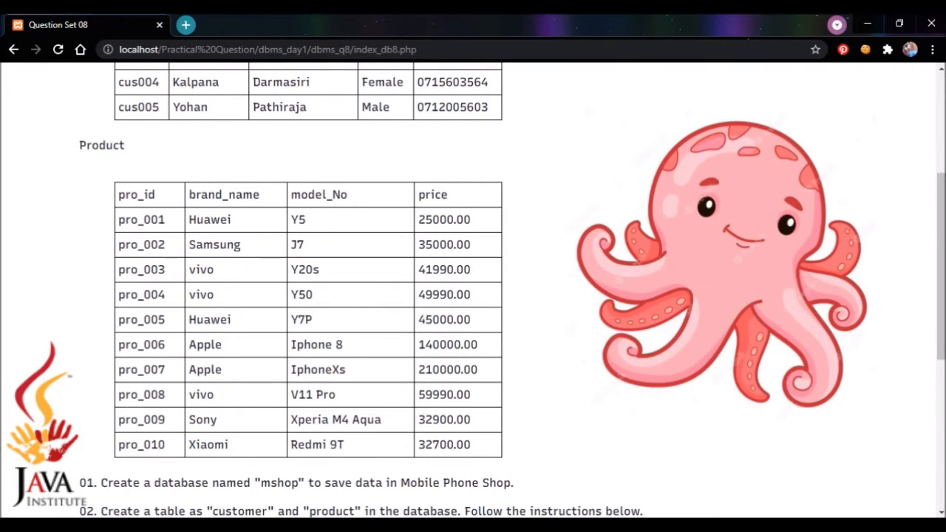
pyautogui.hotkey('alt', 'Tab')
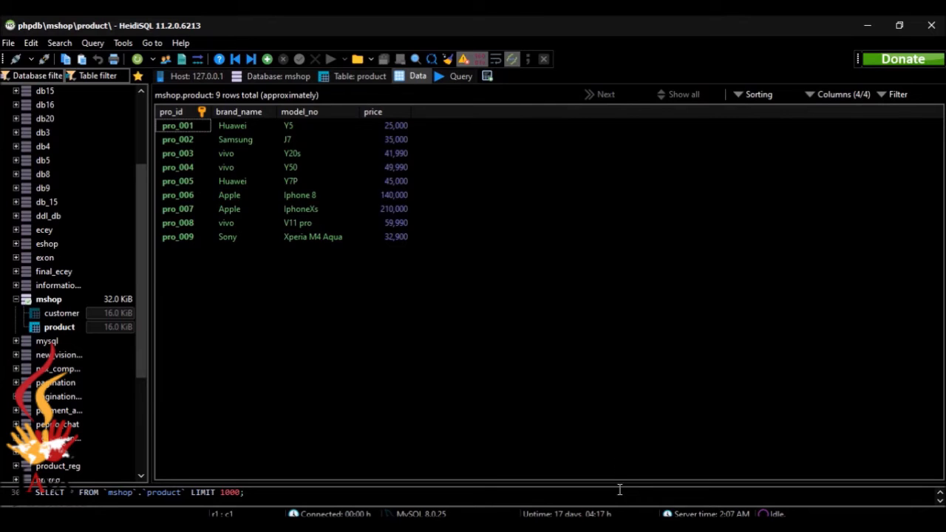
pyautogui.click(599, 528)
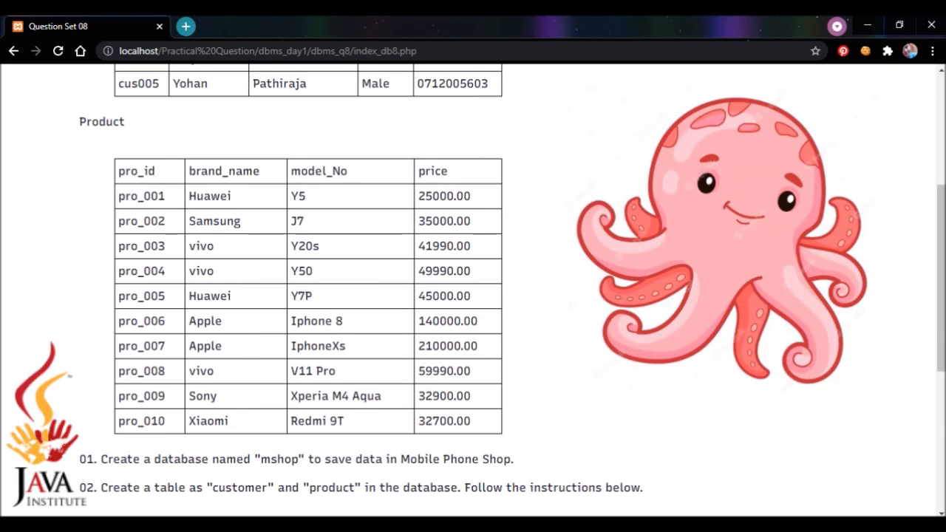
pyautogui.click(686, 528)
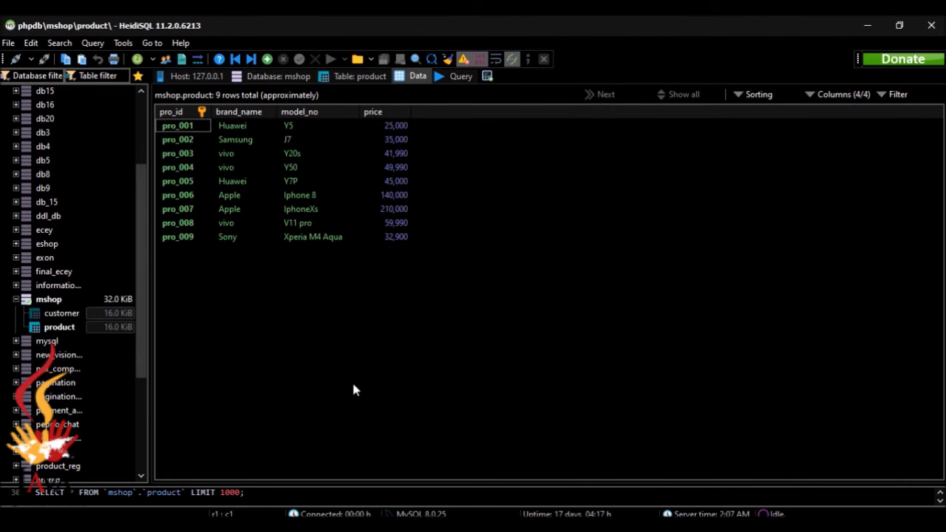
pyautogui.click(600, 529)
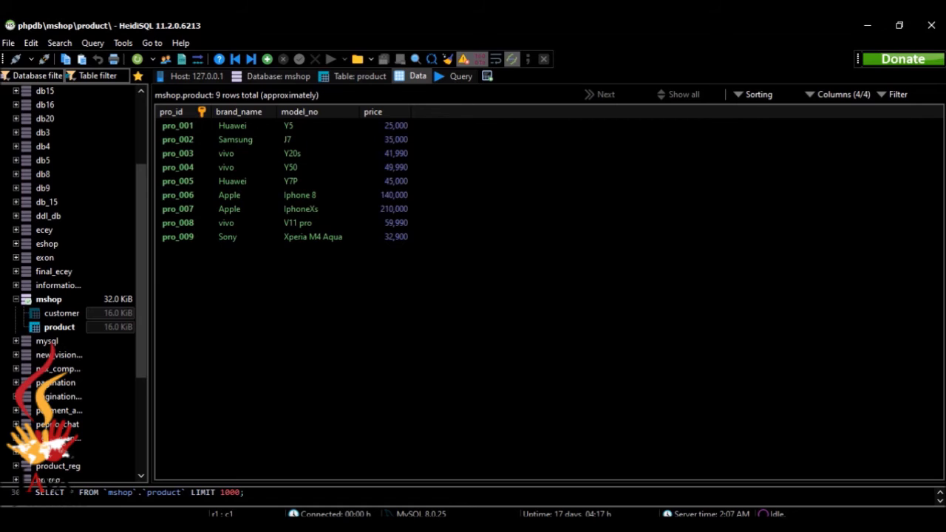
pyautogui.click(293, 329)
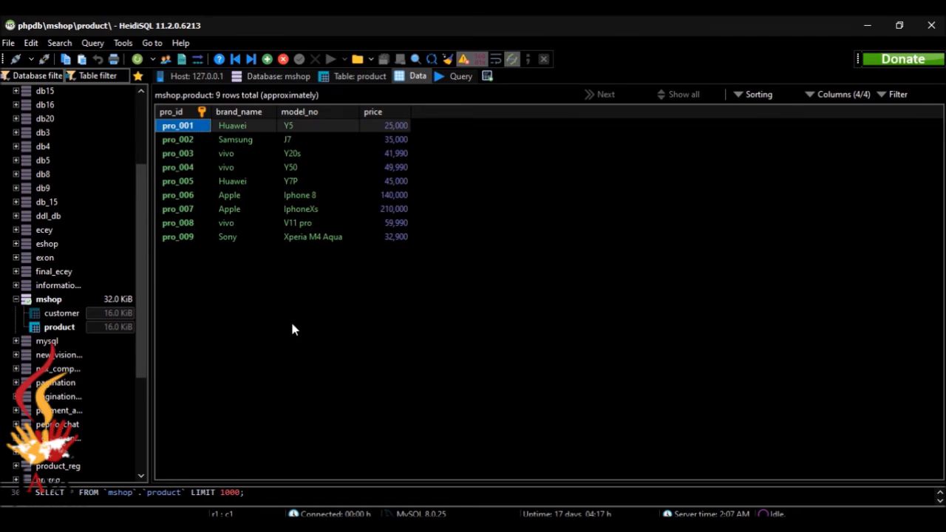
# Insert a new product row with pro_id pro_010 and brand Xiaomi.
pyautogui.click(294, 238)
pyautogui.click(266, 58)
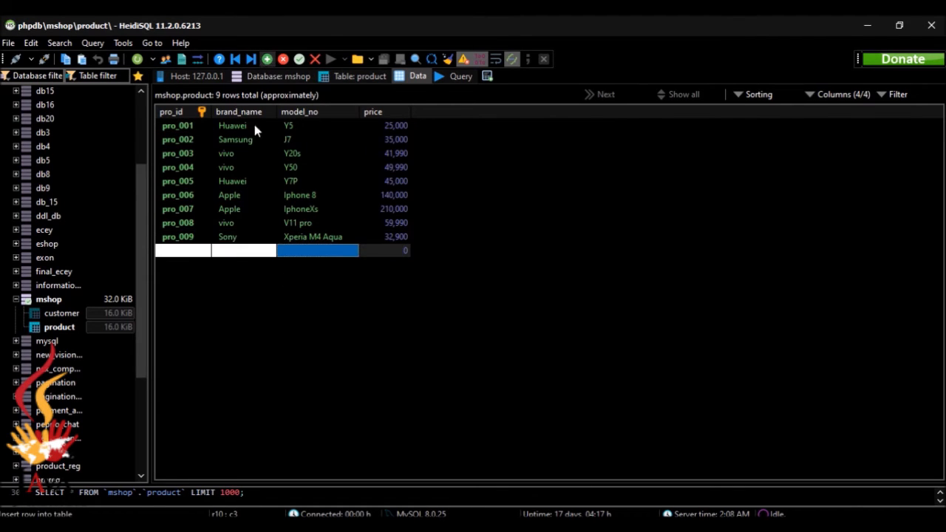
pyautogui.click(201, 252)
pyautogui.write('pro')
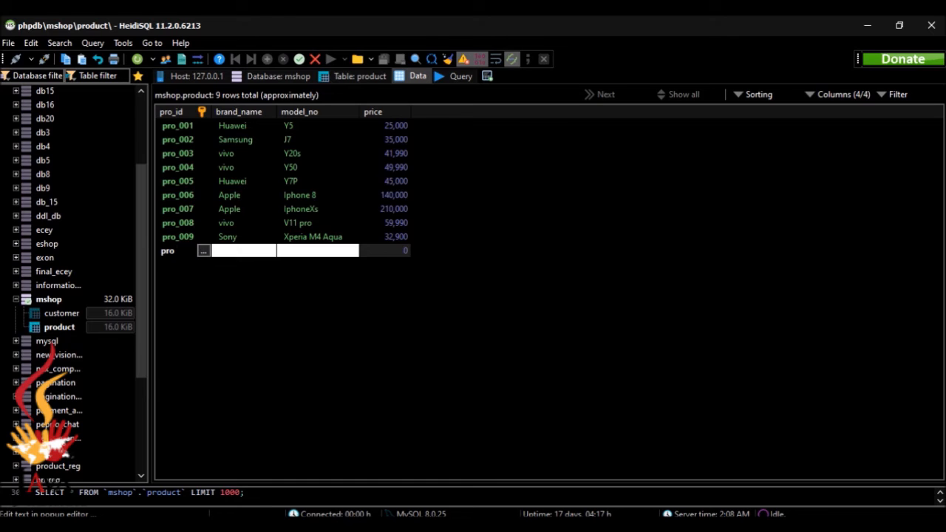
pyautogui.write('_010')
pyautogui.press('Return')
pyautogui.click(236, 255)
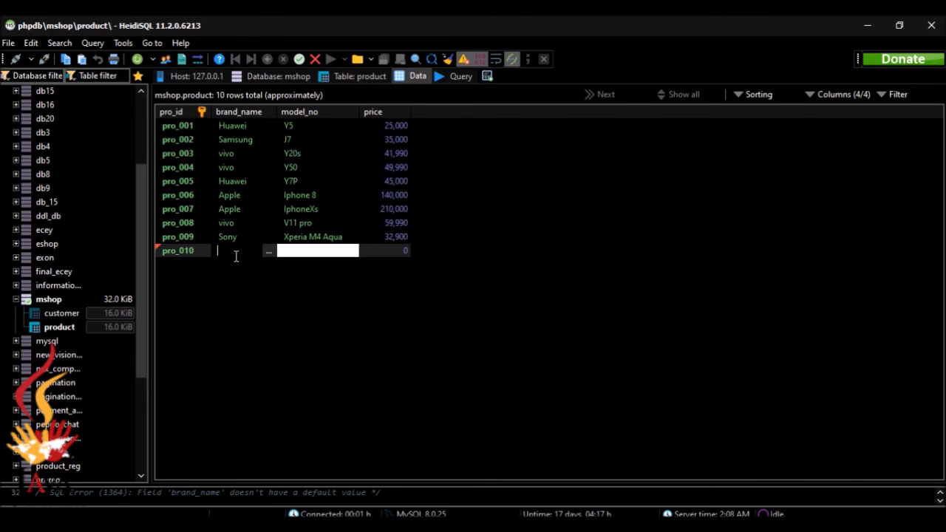
pyautogui.hotkey('alt', 'Tab')
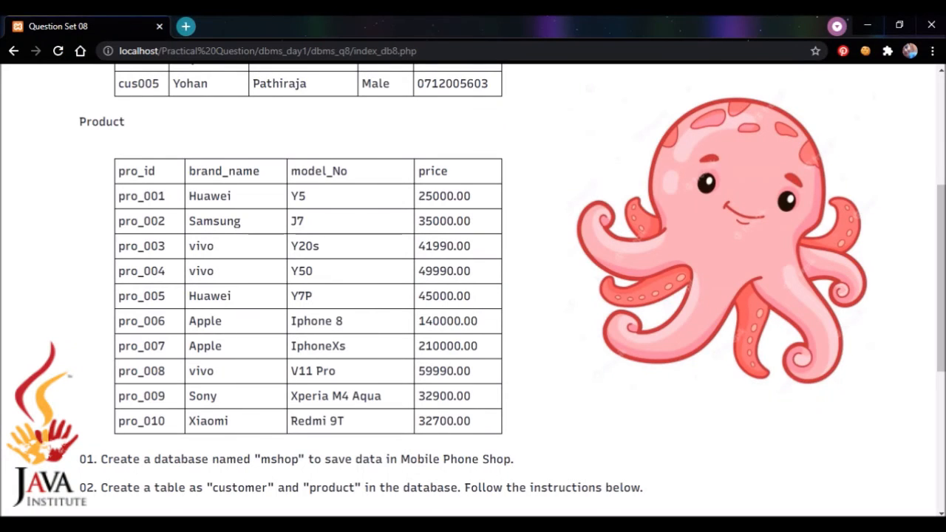
pyautogui.hotkey('alt', 'Tab')
pyautogui.write('Xiam')
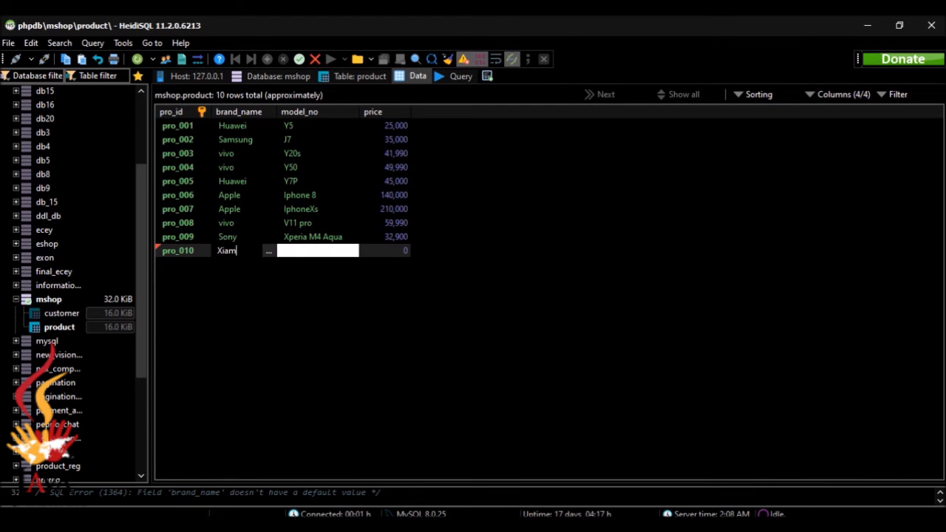
pyautogui.hotkey('alt', 'Tab')
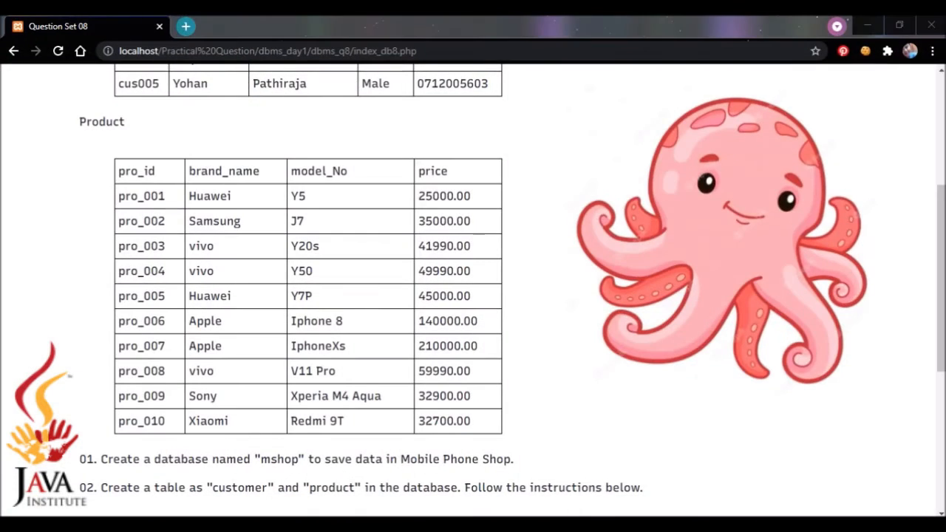
pyautogui.hotkey('alt', 'Tab')
pyautogui.press('BackSpace')
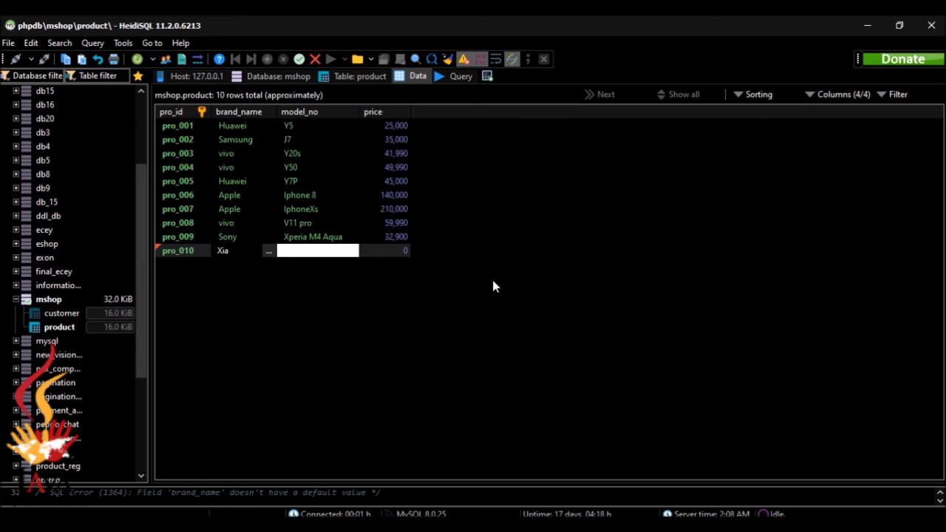
pyautogui.write('omi')
# Give pro_010 model Redmi 9T and price 32700, save it, and scroll the question page.
pyautogui.doubleClick(309, 252)
pyautogui.hotkey('alt', 'Tab')
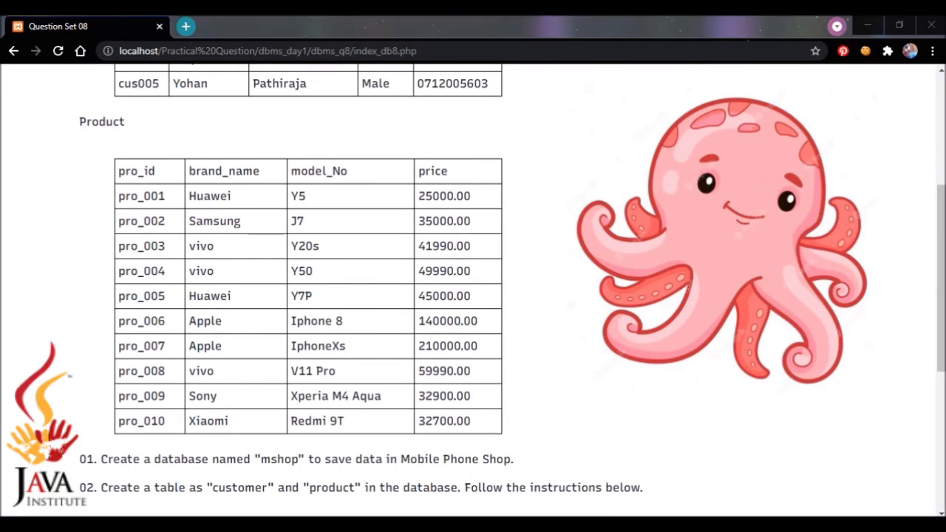
pyautogui.hotkey('alt', 'Tab')
pyautogui.write('Redmi')
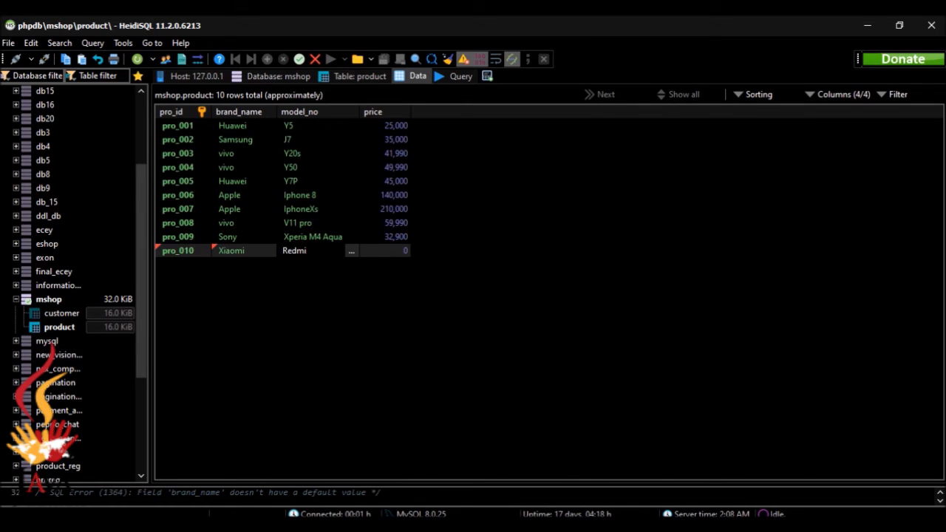
pyautogui.write(' 9T')
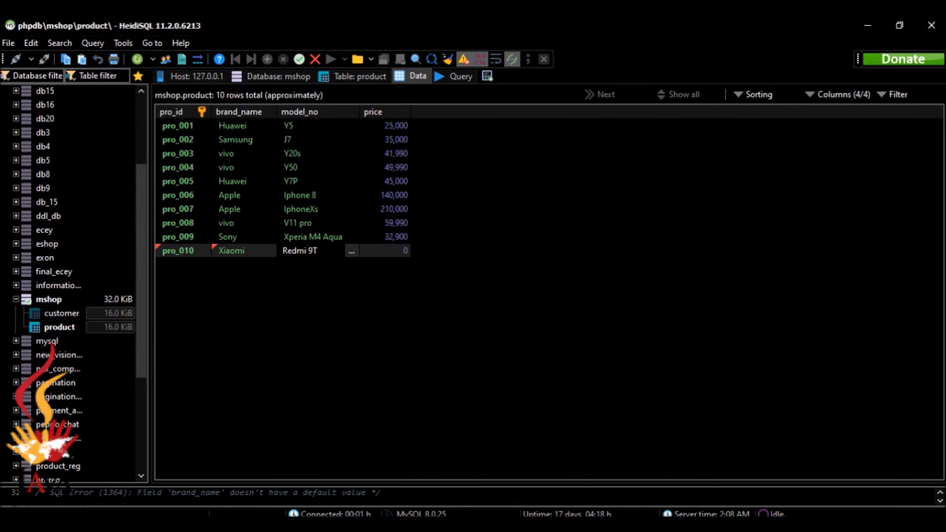
pyautogui.hotkey('alt', 'Tab')
pyautogui.hotkey('alt', 'Tab')
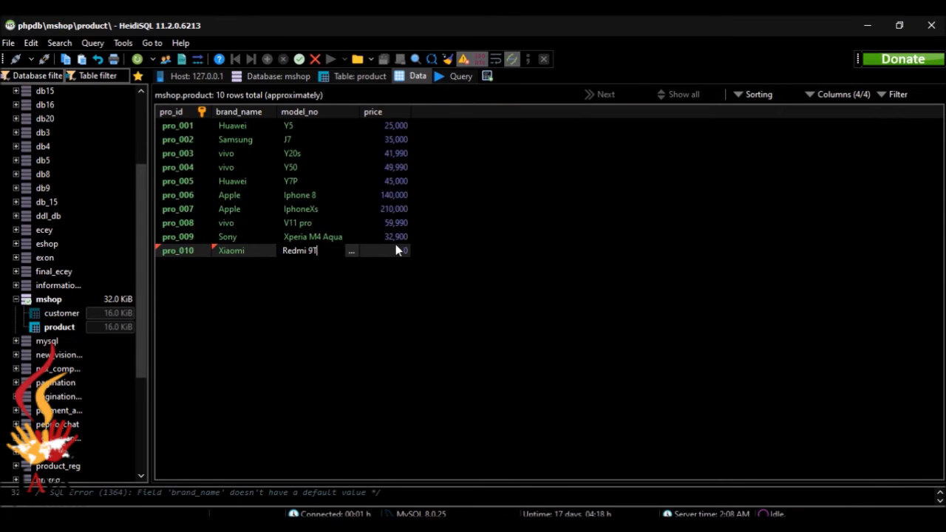
pyautogui.press('Tab')
pyautogui.write('3')
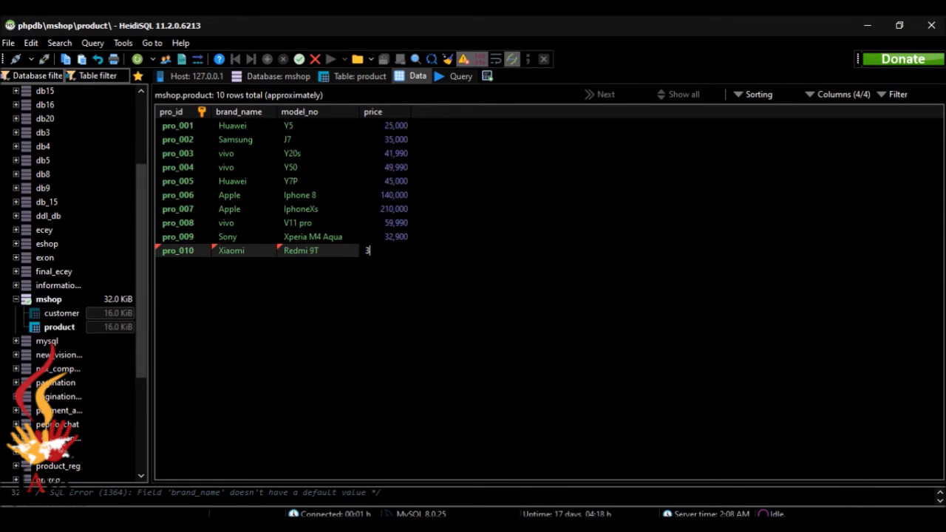
pyautogui.hotkey('alt', 'Tab')
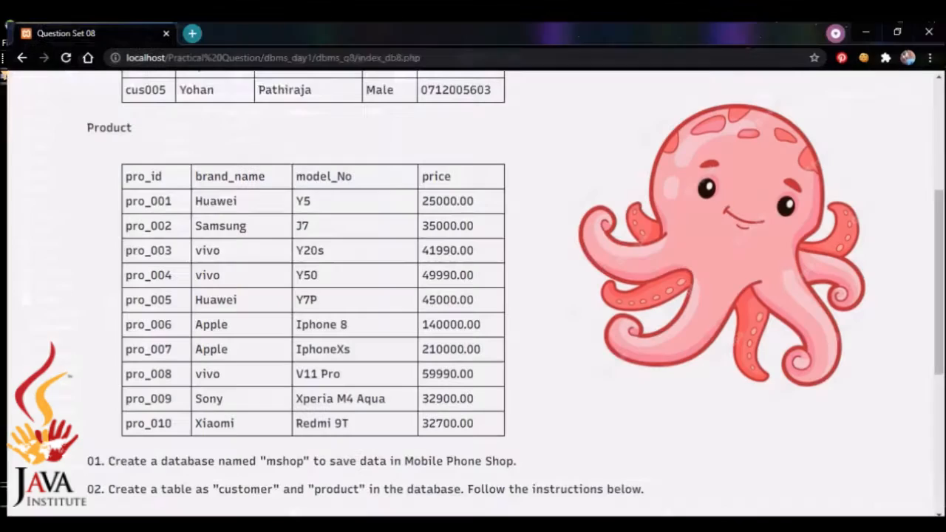
pyautogui.hotkey('alt', 'Tab')
pyautogui.write('2700')
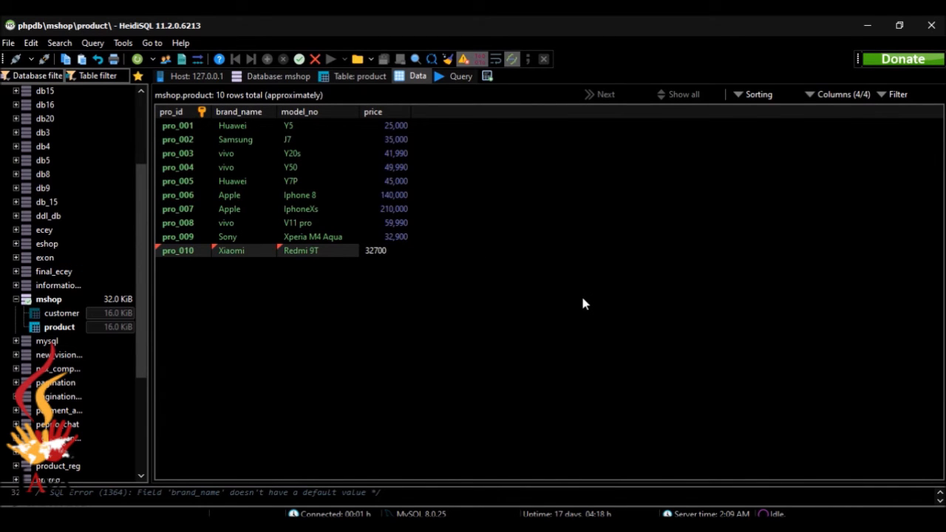
pyautogui.press('Return')
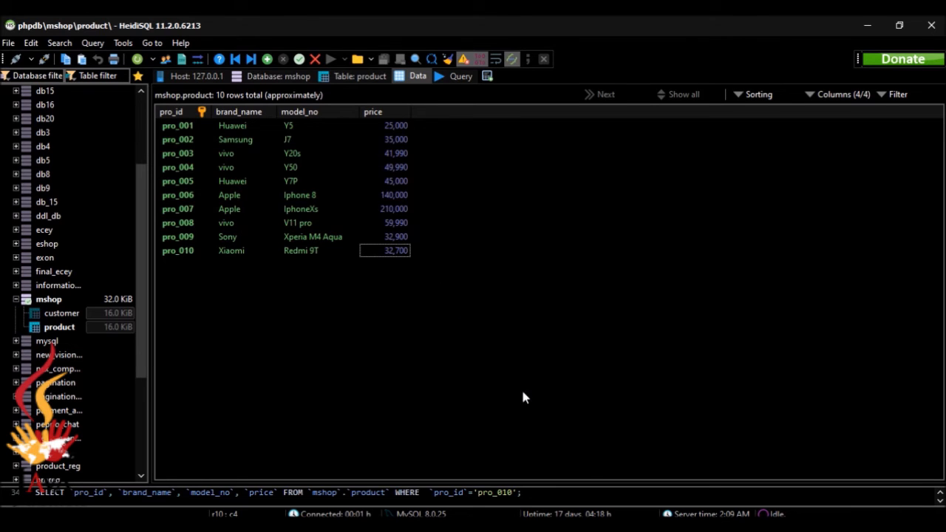
pyautogui.hotkey('alt', 'Tab')
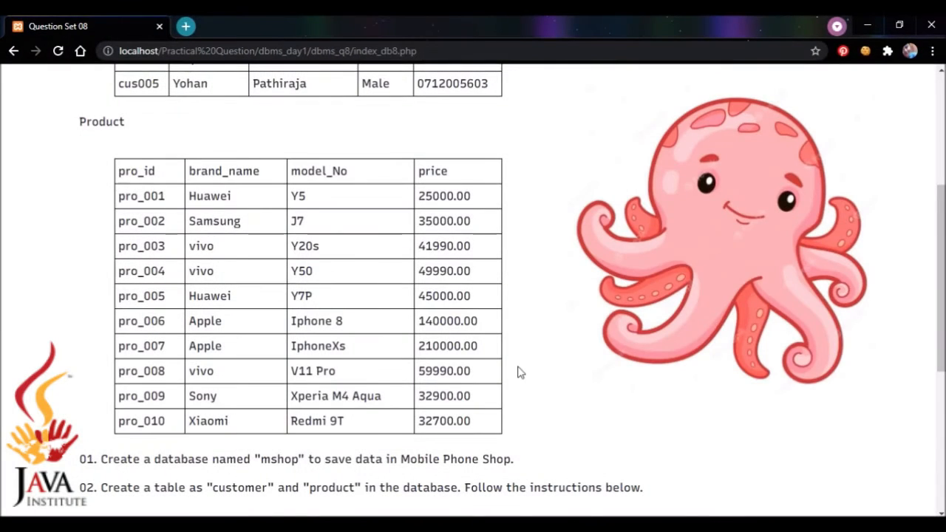
pyautogui.moveTo(940, 297); pyautogui.dragTo(921, 437)
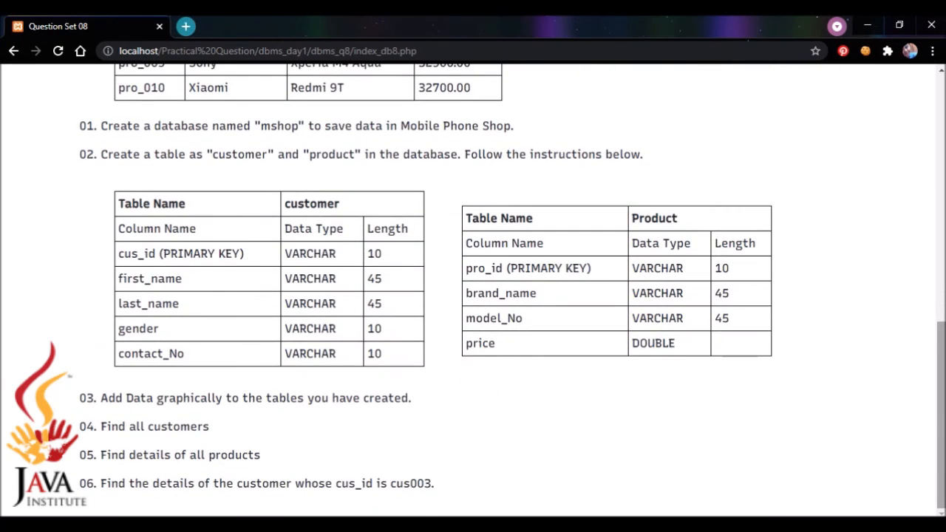
# Review the question list in the browser, then return to the HeidiSQL product table.
pyautogui.hotkey('alt', 'Tab')
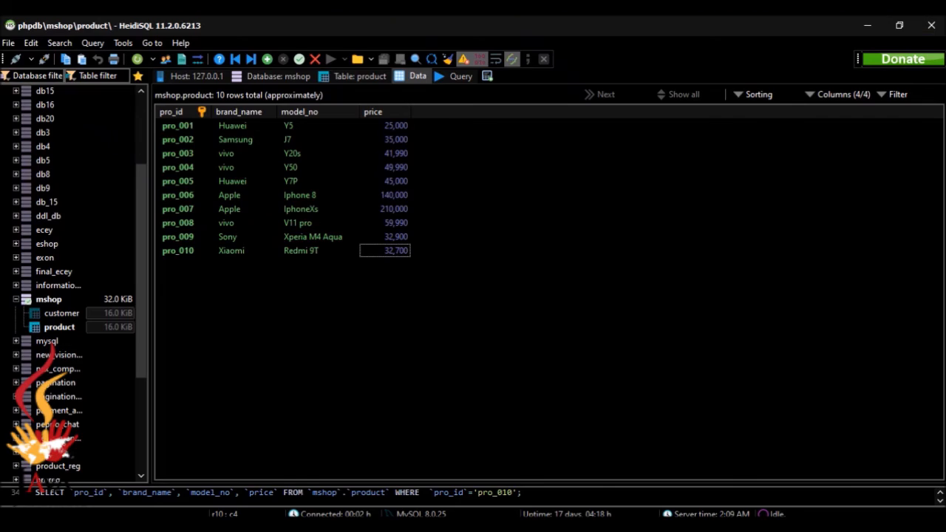
pyautogui.hotkey('alt', 'Tab')
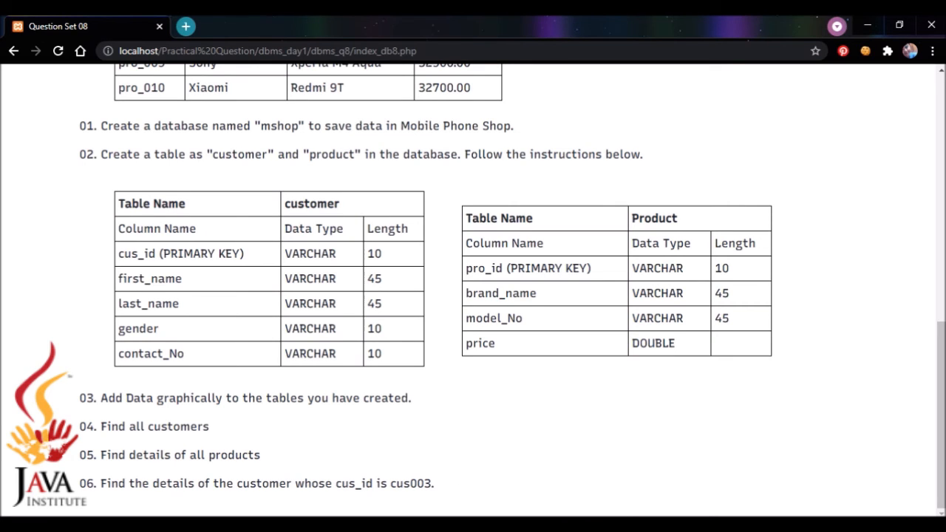
pyautogui.click(645, 525)
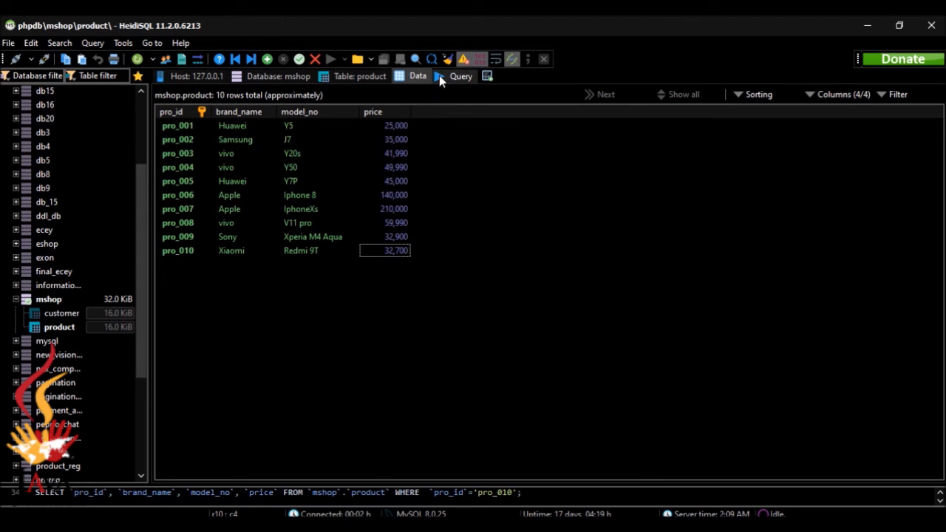
# Run SELECT * FROM mshop.customer; and reformat the SQL onto two lines.
pyautogui.click(457, 77)
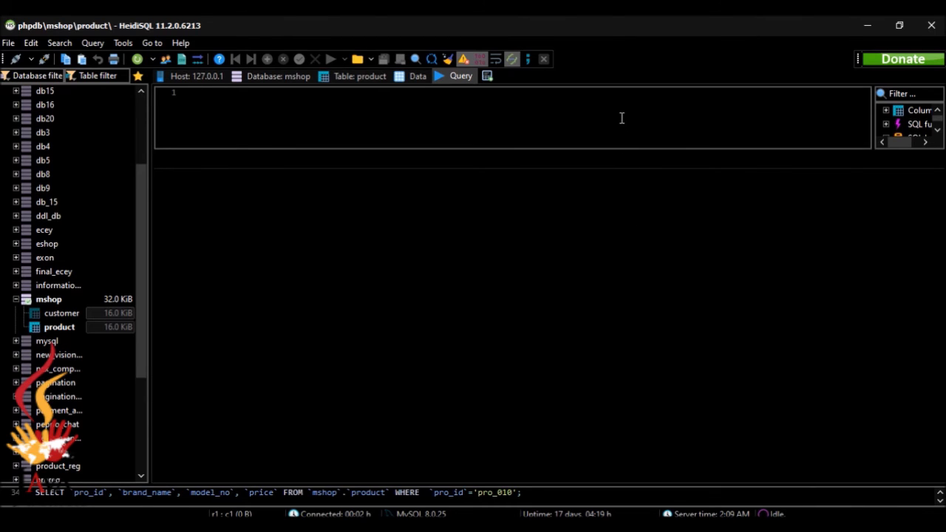
pyautogui.write('SELE')
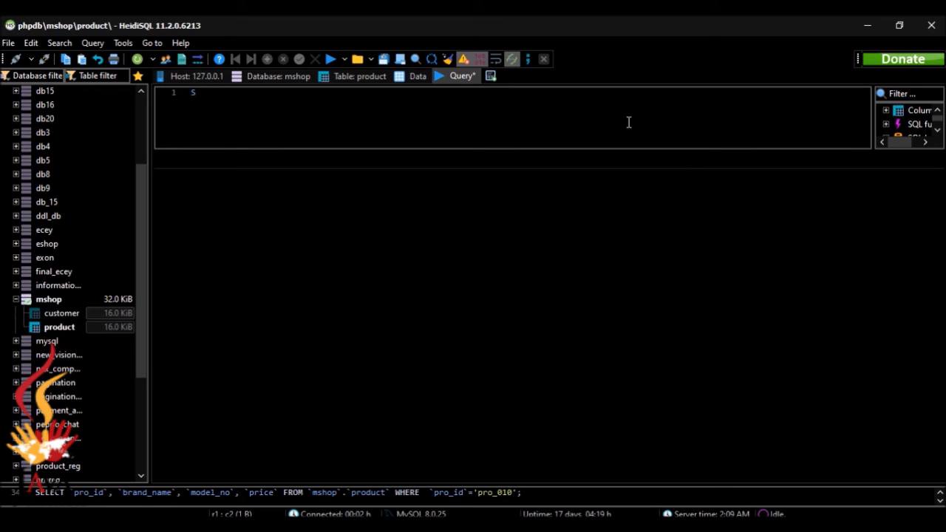
pyautogui.write('CT * FROM')
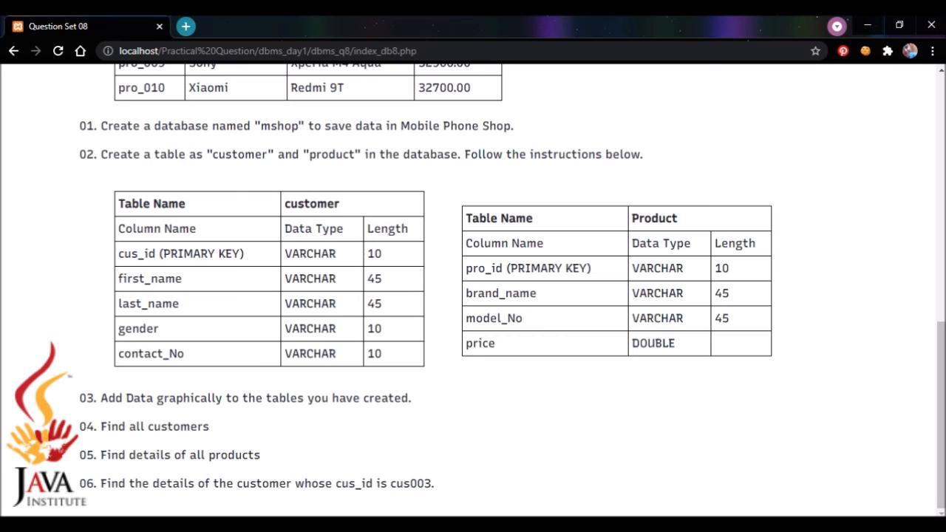
pyautogui.hotkey('alt', 'Tab')
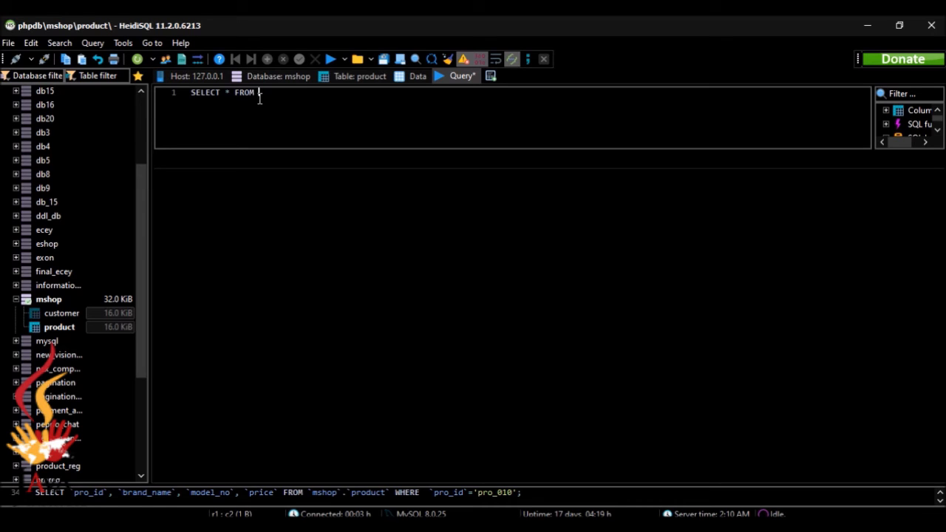
pyautogui.write('mshop.')
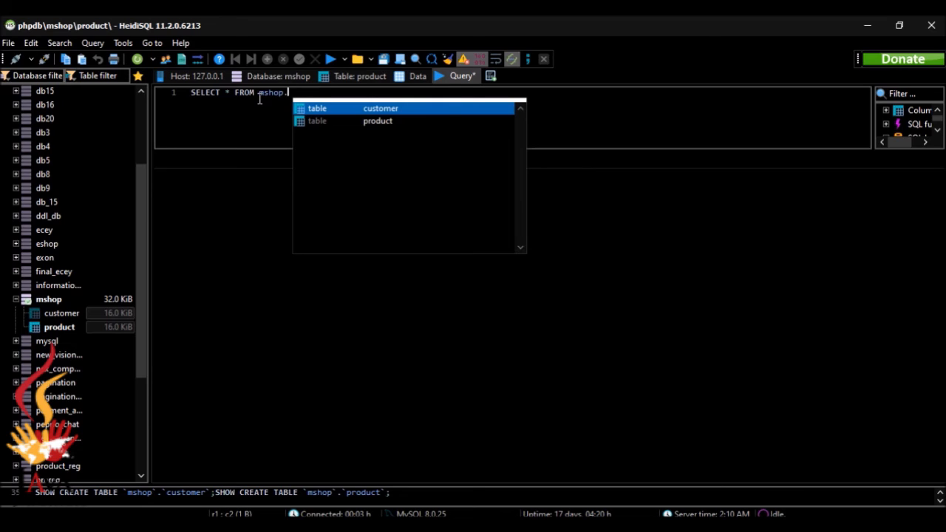
pyautogui.press('Return')
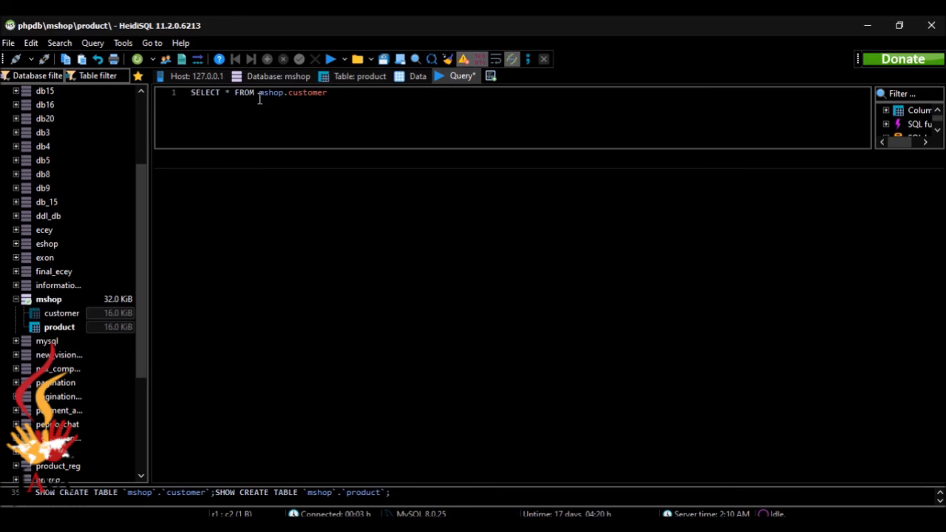
pyautogui.write(';')
pyautogui.click(329, 60)
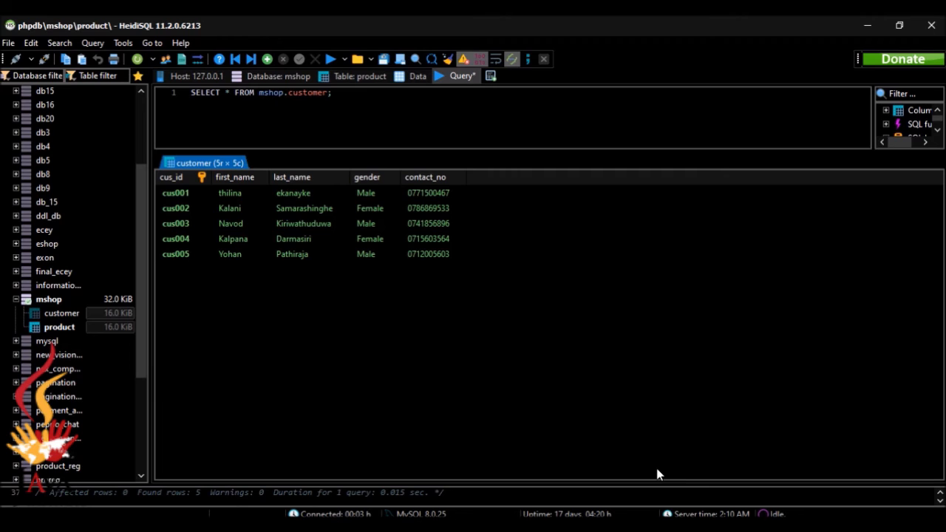
pyautogui.click(448, 62)
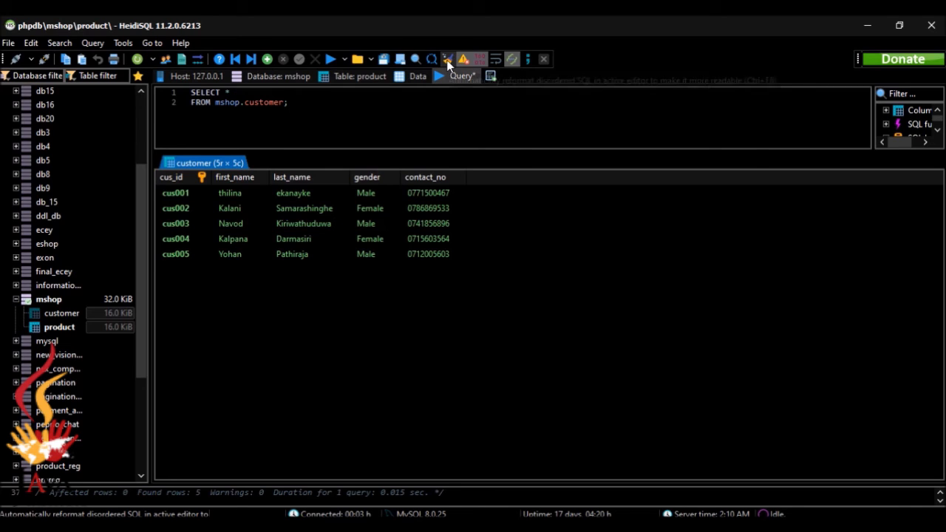
pyautogui.click(426, 123)
# Delete the old customer query, clear its results, and check the question page.
pyautogui.hotkey('ctrl', 'a')
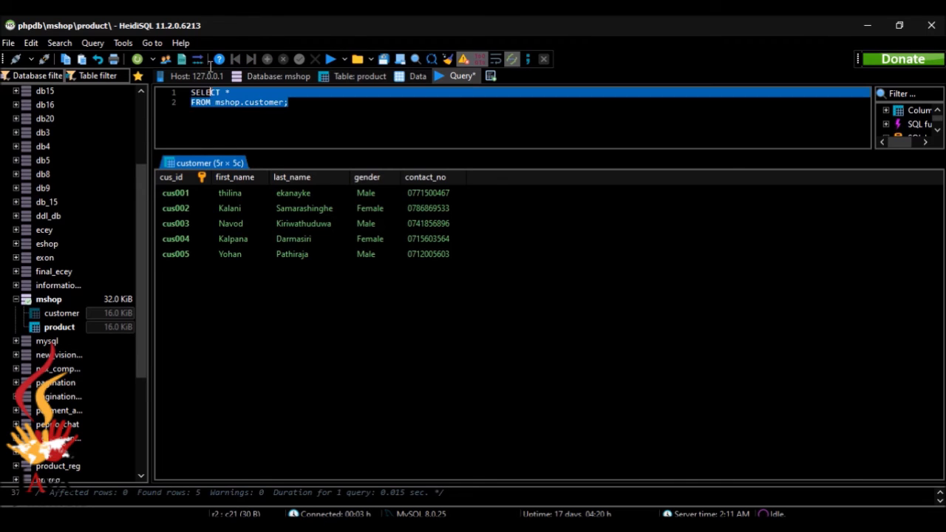
pyautogui.press('Delete')
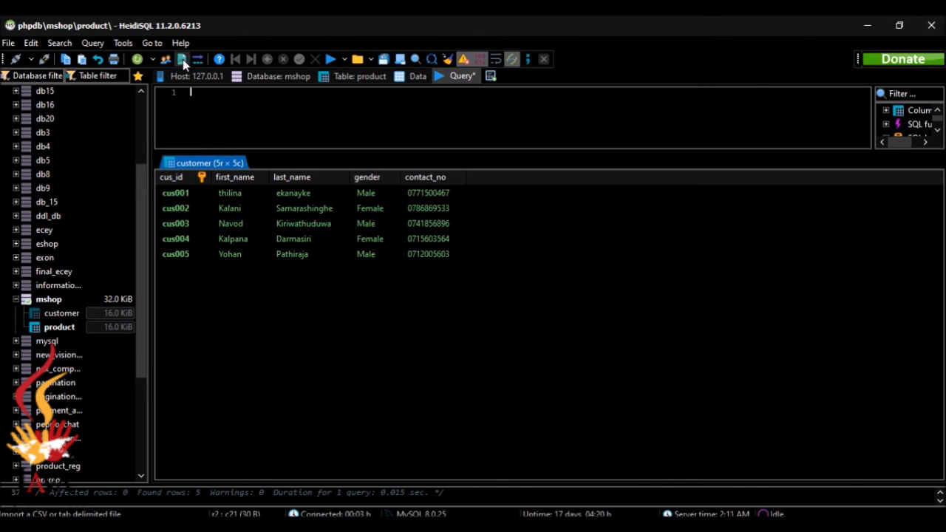
pyautogui.click(330, 59)
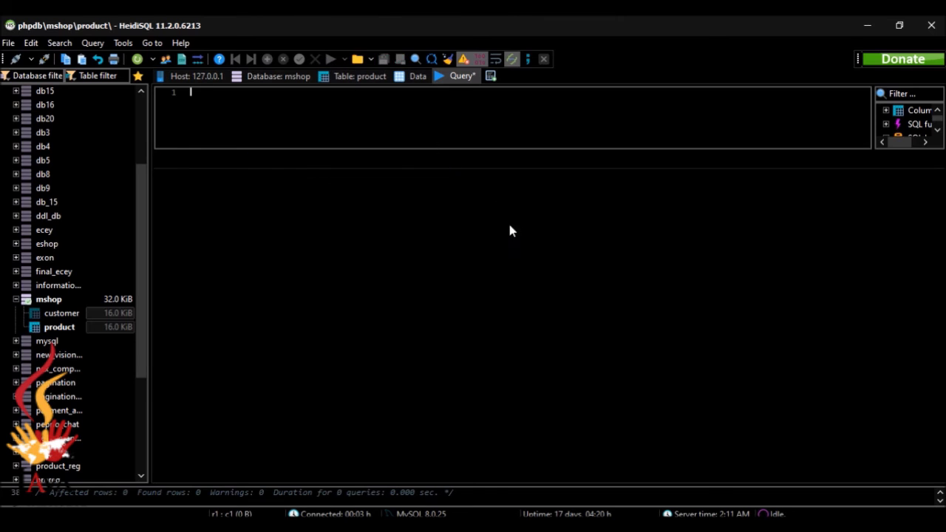
pyautogui.click(362, 524)
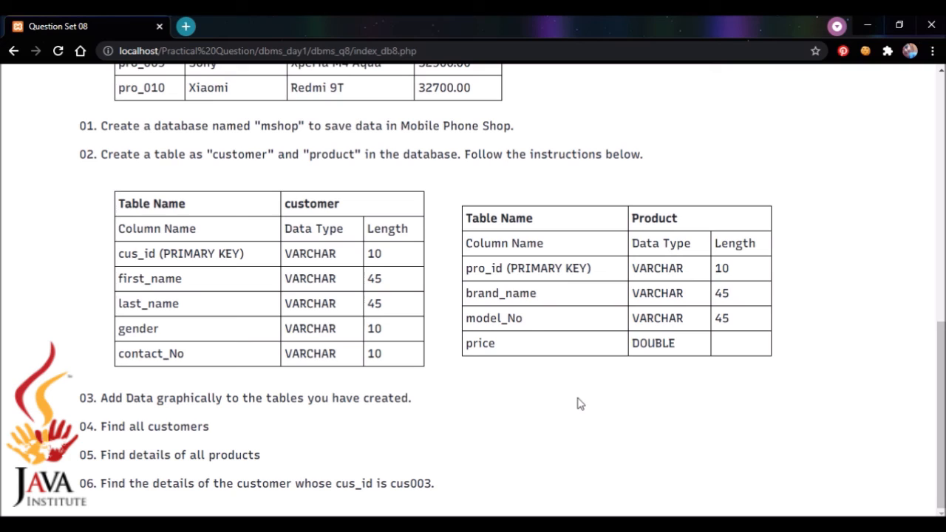
pyautogui.hotkey('alt', 'Tab')
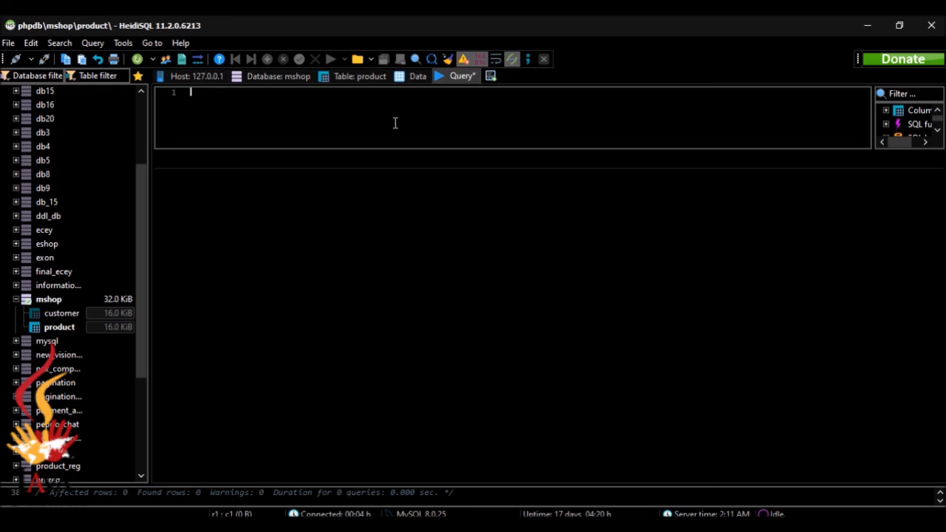
# Write SELECT * FROM mshop.product; using autocomplete for the product table.
pyautogui.write('SE')
pyautogui.write('LECT * FROM mshop')
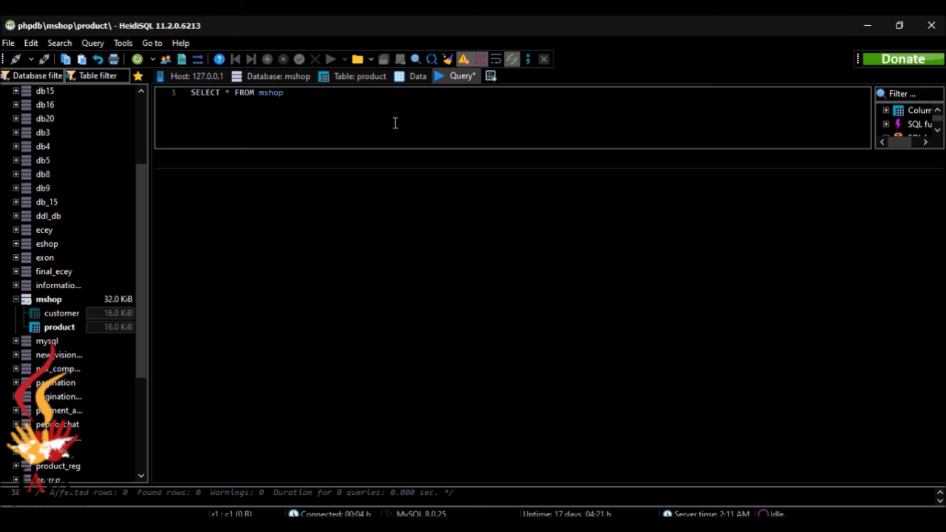
pyautogui.write('.')
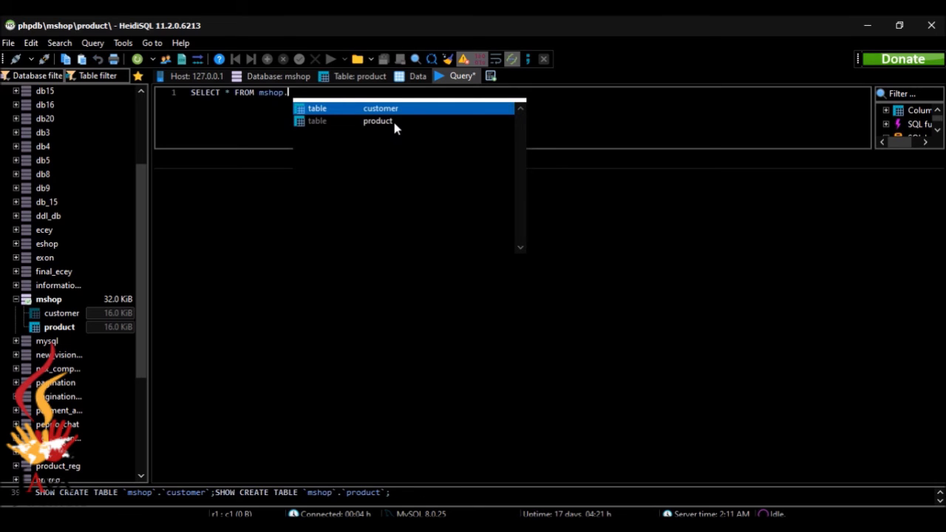
pyautogui.press('Down')
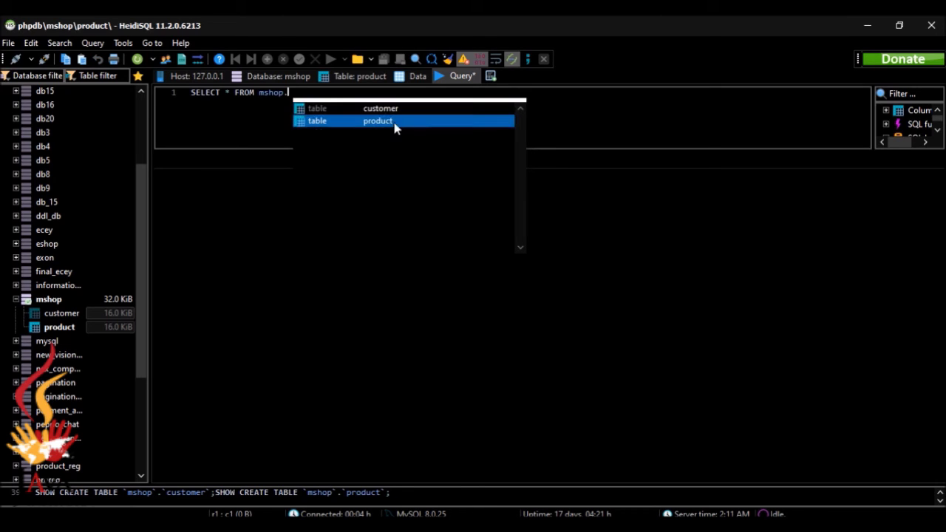
pyautogui.press('Return')
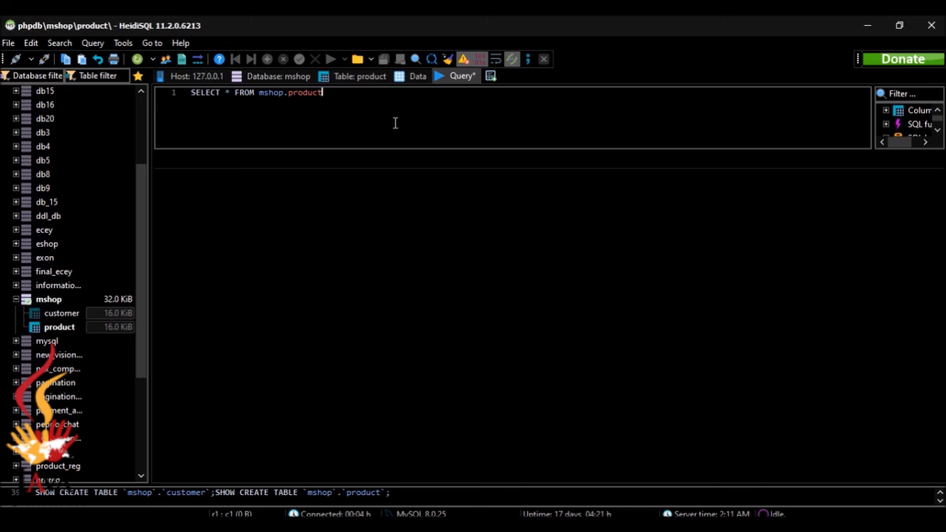
pyautogui.write(';')
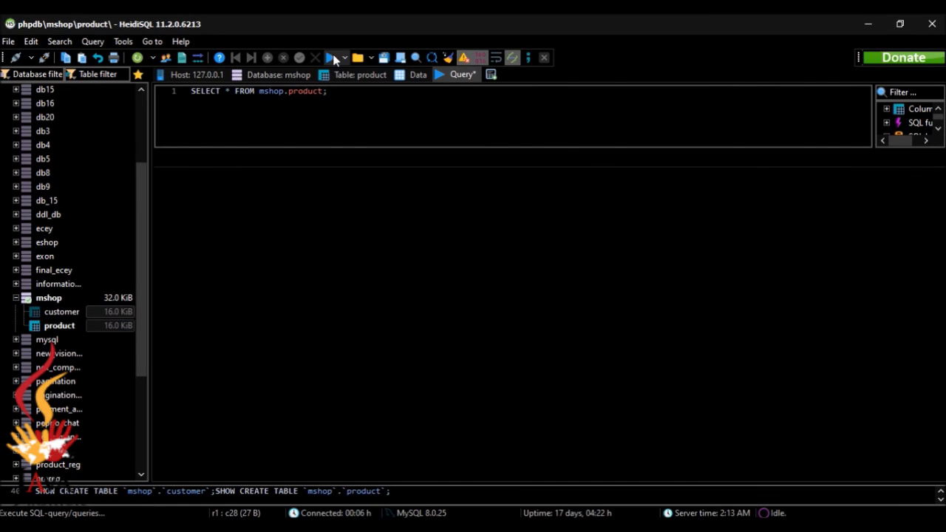
# Execute the product query to list all ten products, then check the question page.
pyautogui.click(331, 59)
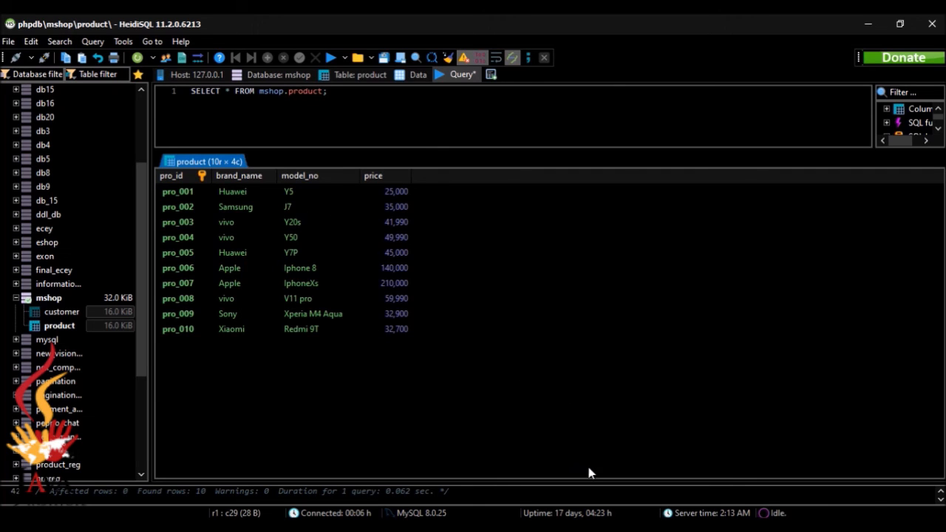
pyautogui.hotkey('alt', 'Tab')
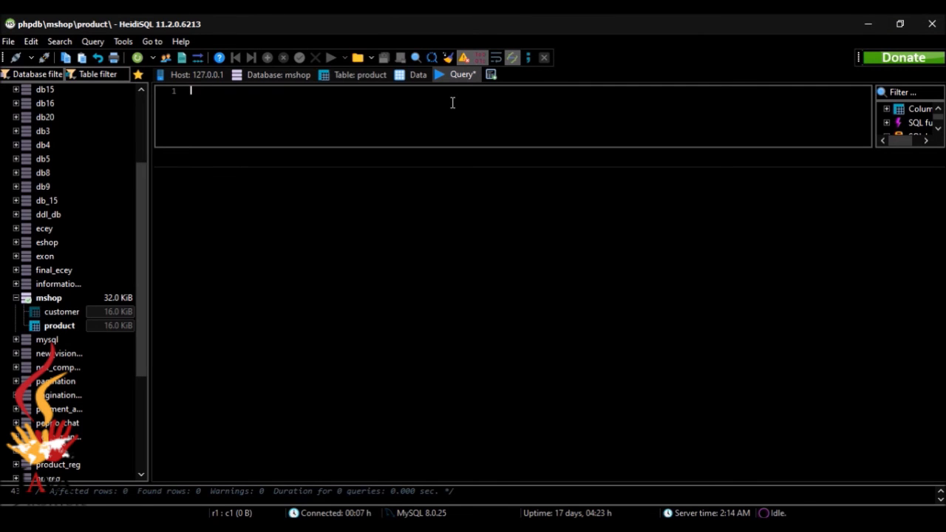
# Write SELECT * FROM mshop.customer WHERE `cus_id`='cus003'; in the query editor.
pyautogui.write('SELECT * FROM mshop')
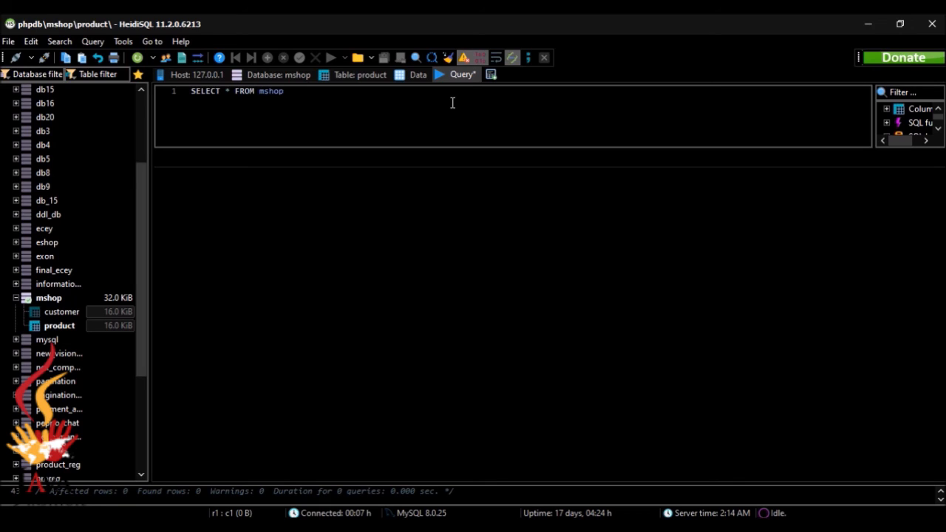
pyautogui.write('.')
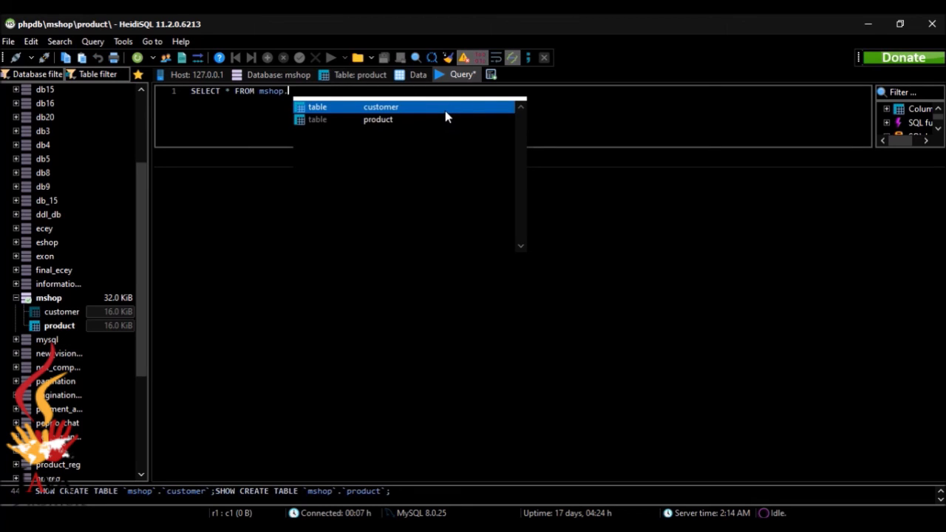
pyautogui.doubleClick(443, 106)
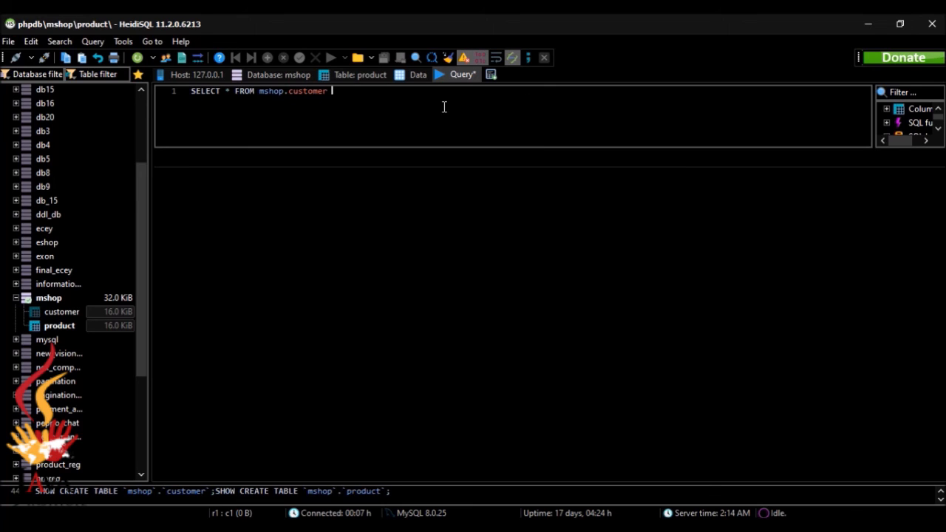
pyautogui.write('WHERE')
pyautogui.write(' ``')
pyautogui.write('cus_')
pyautogui.write('is')
pyautogui.press('BackSpace')
pyautogui.write('d')
pyautogui.press('Right')
pyautogui.write('=')
pyautogui.write("''")
pyautogui.write('cus')
pyautogui.write('00')
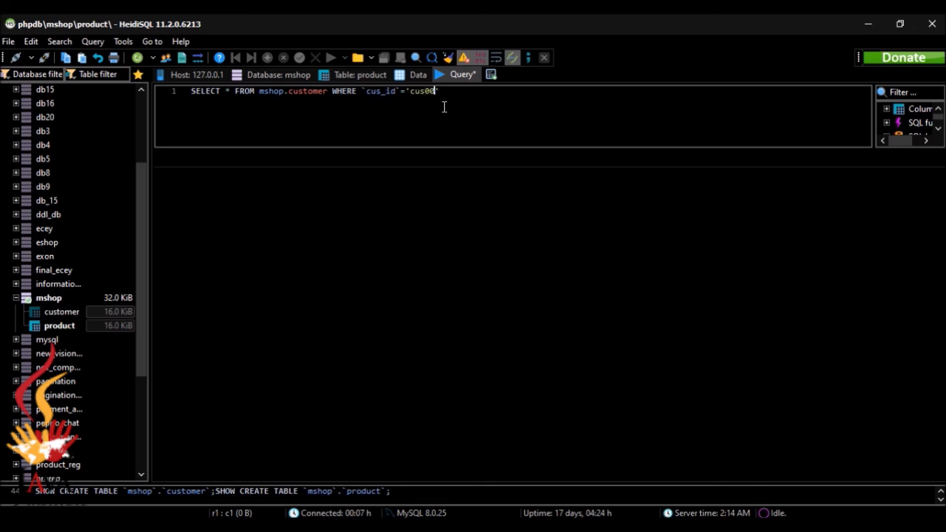
pyautogui.write('3')
pyautogui.write(';')
# Execute the cus003 query to return the single matching customer row.
pyautogui.click(490, 75)
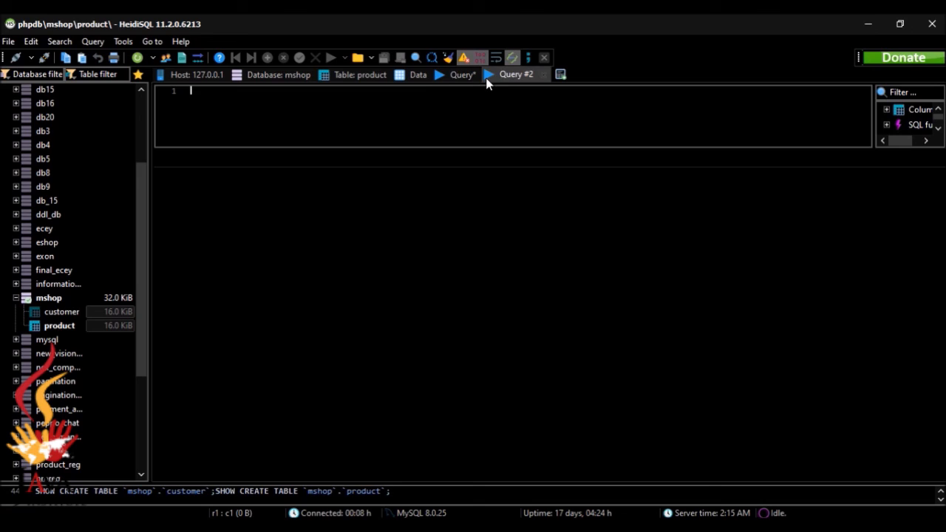
pyautogui.click(543, 74)
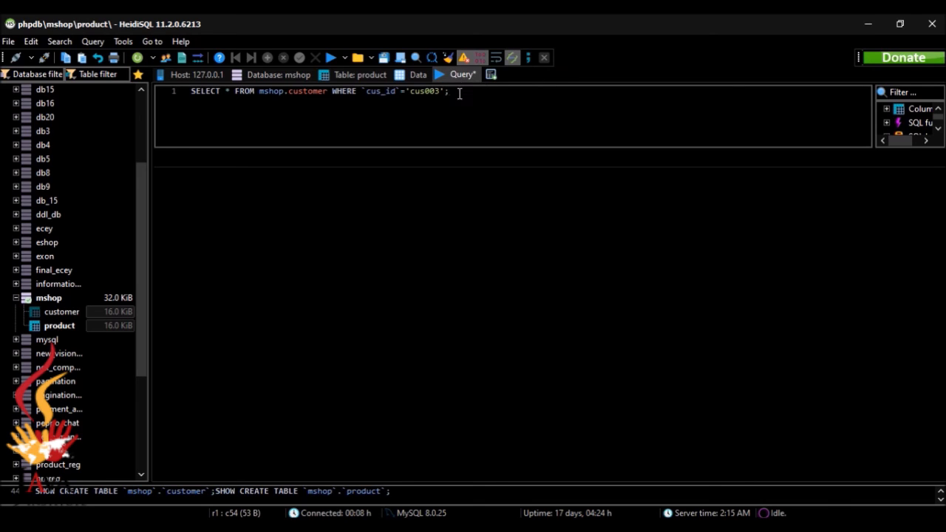
pyautogui.click(330, 58)
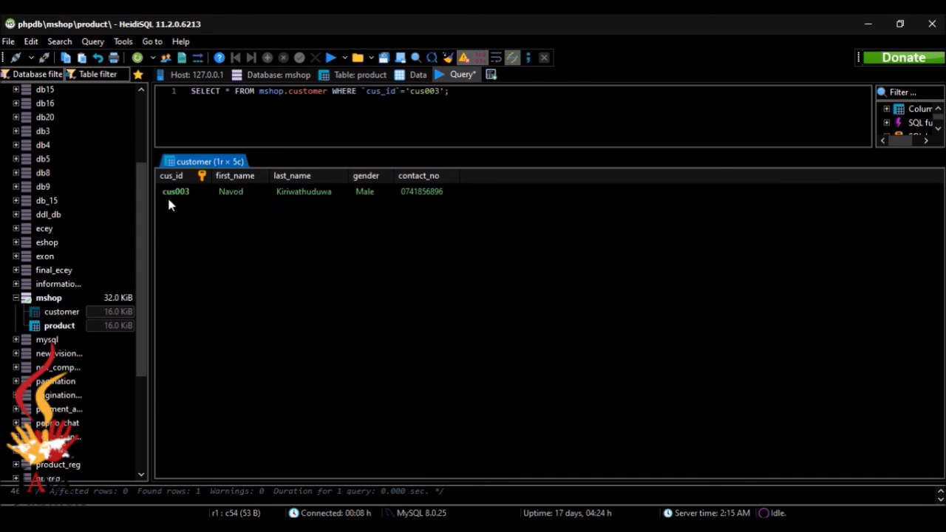
pyautogui.press('Left')
pyautogui.press('Left')
pyautogui.press('Left')
pyautogui.press('Left')
pyautogui.press('Left')
# Scroll the Question Set 08 page back to the top to show the Customer and Product tables.
pyautogui.hotkey('alt', 'Tab')
pyautogui.moveTo(941, 327); pyautogui.dragTo(941, 80)
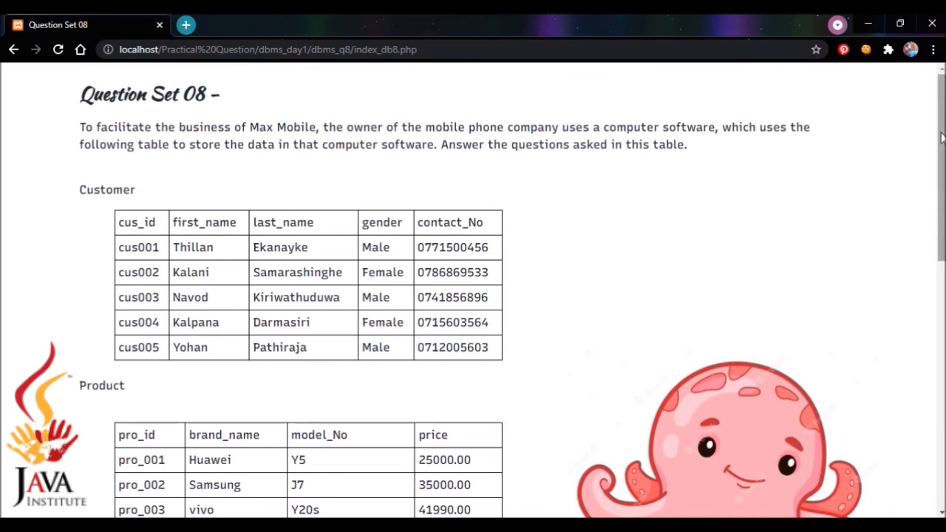